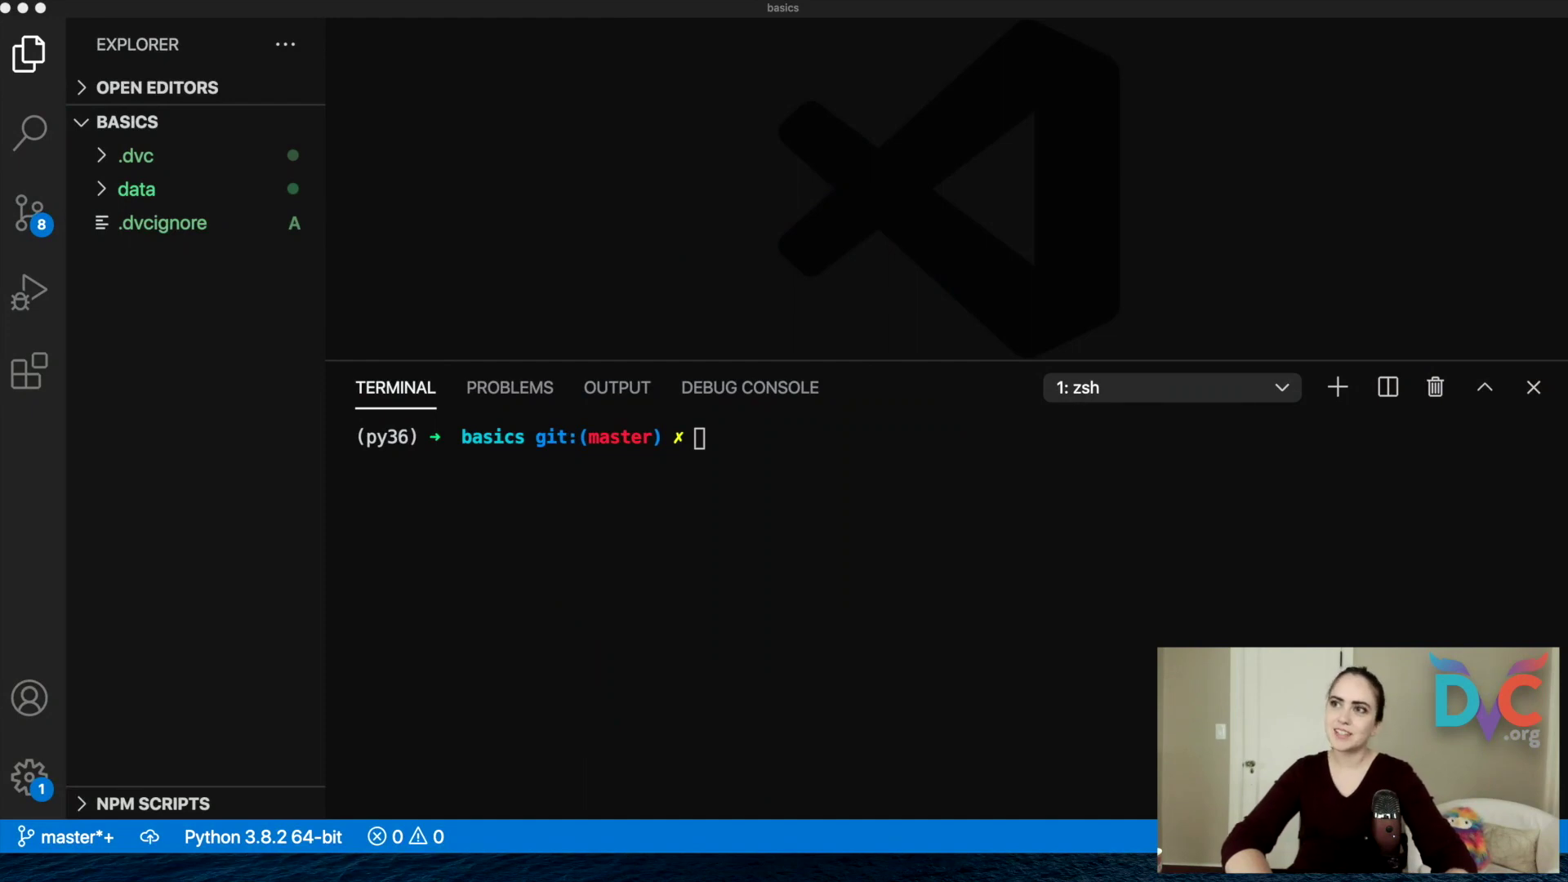
# - Copy the wget, unzip and rm code.zip commands from the Data Pipelines guide
pyautogui.hotkey('ctrl', 'Right')
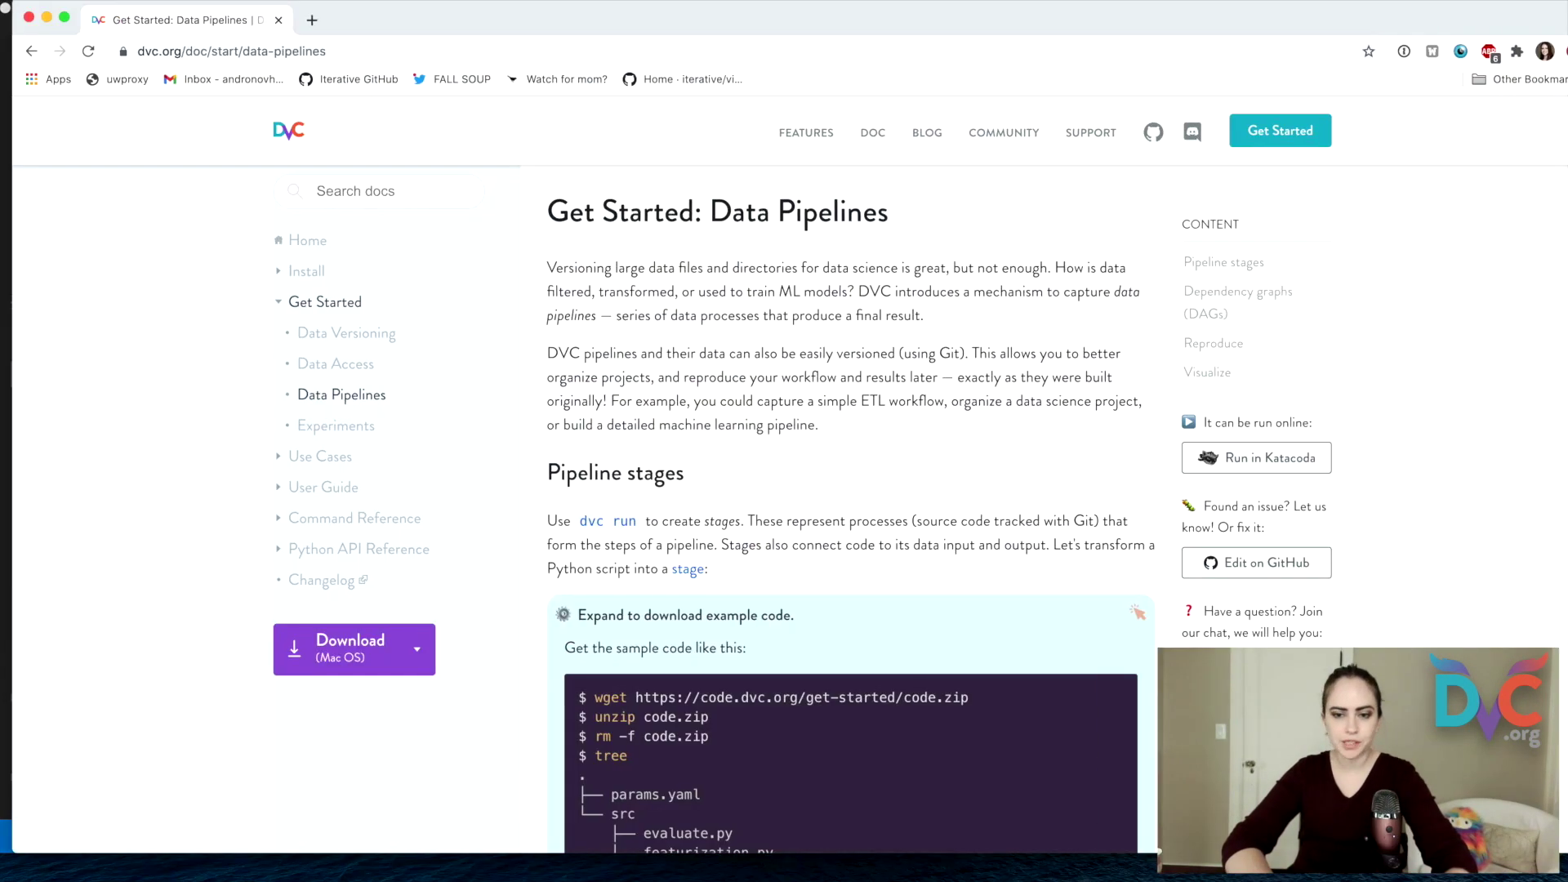
pyautogui.scroll(-1, 784, 565)
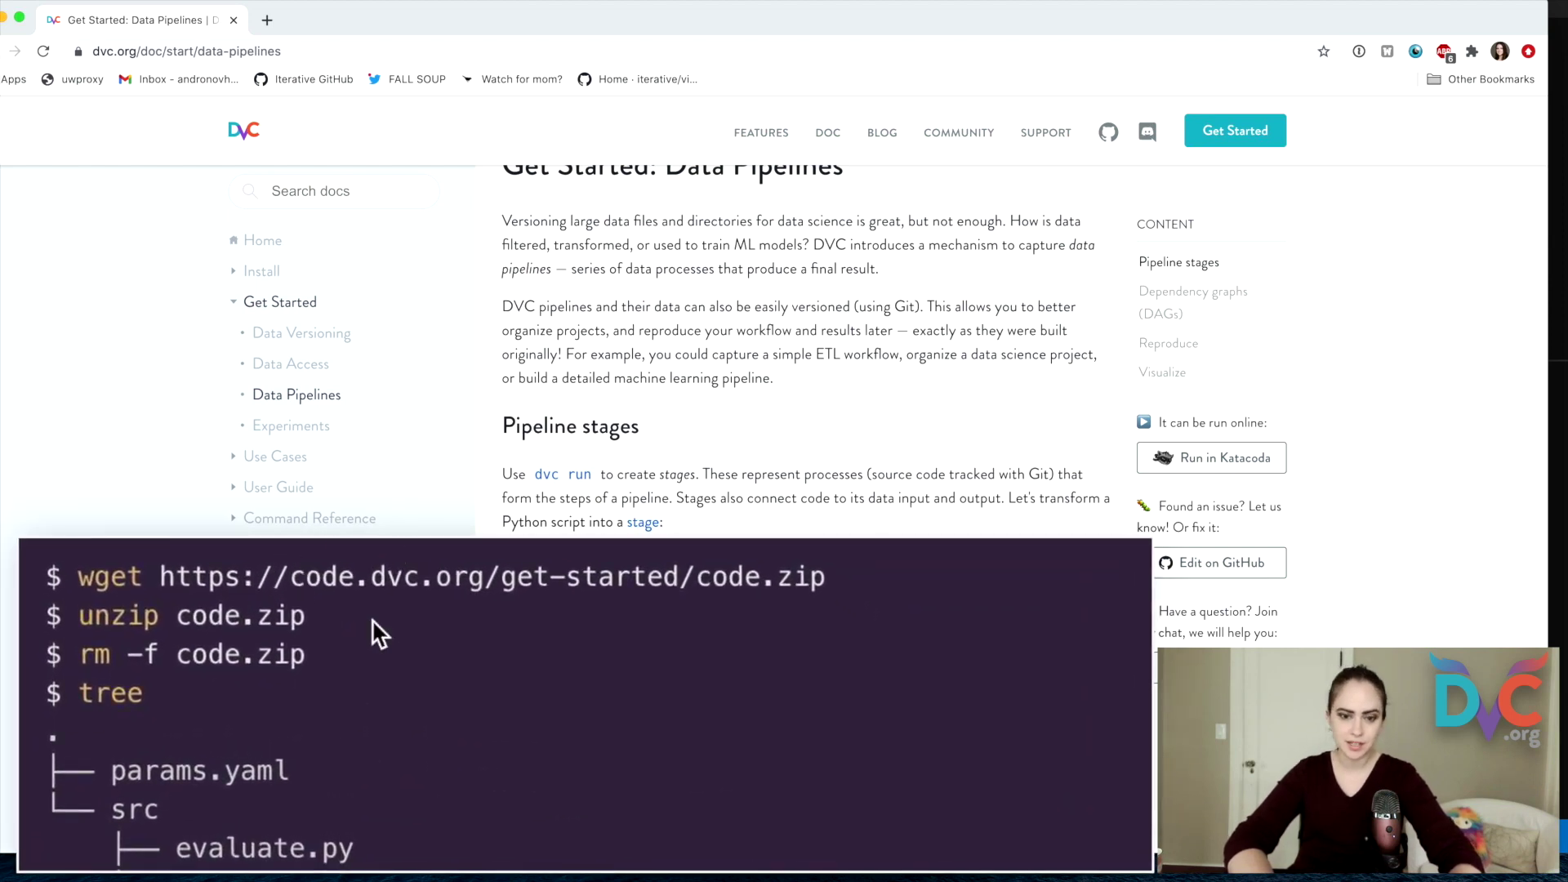
pyautogui.moveTo(306, 654); pyautogui.dragTo(88, 575)
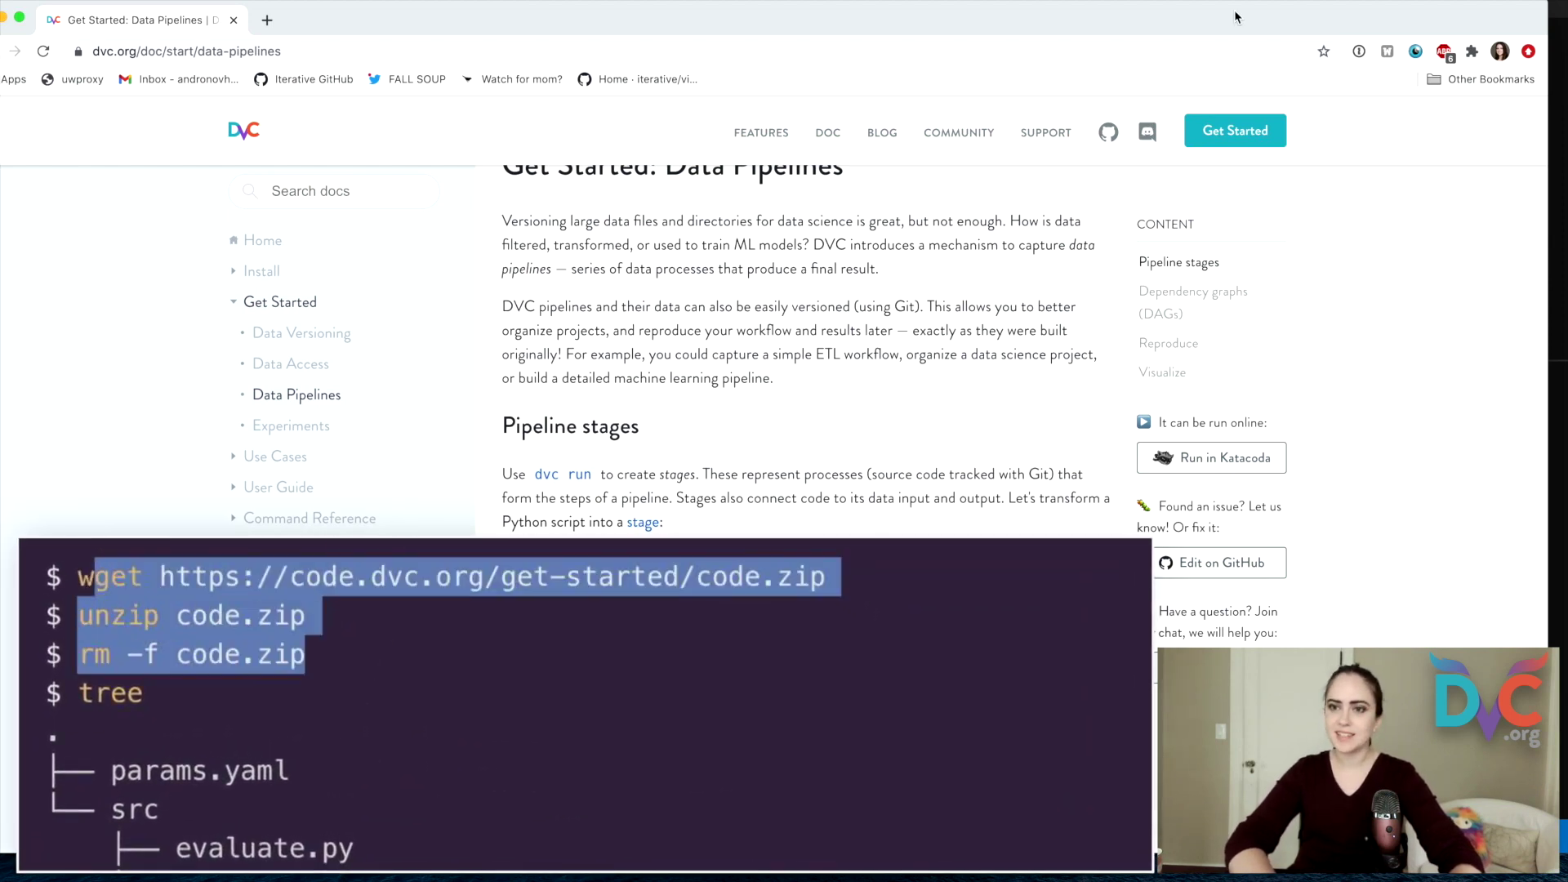
pyautogui.hotkey('ctrl', 'Left')
# - Download and unzip code.zip in the terminal, then expand the new src folder
pyautogui.click(822, 639)
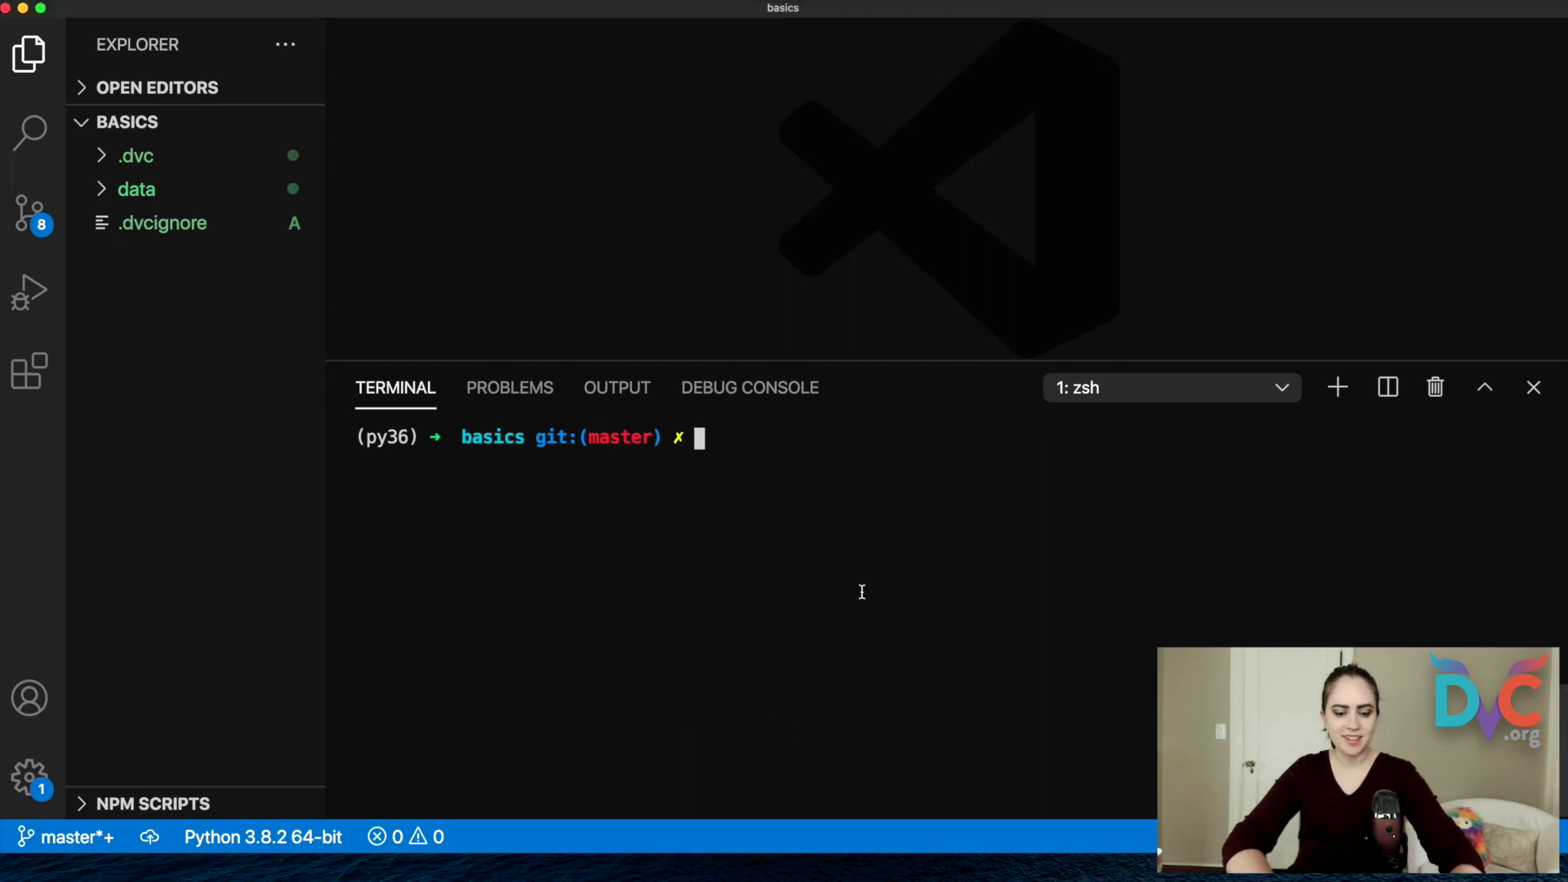
pyautogui.write('wget https://code.dvc.org/get-started/code.zip unzip code.zip rm -f code.zip')
pyautogui.press('Return')
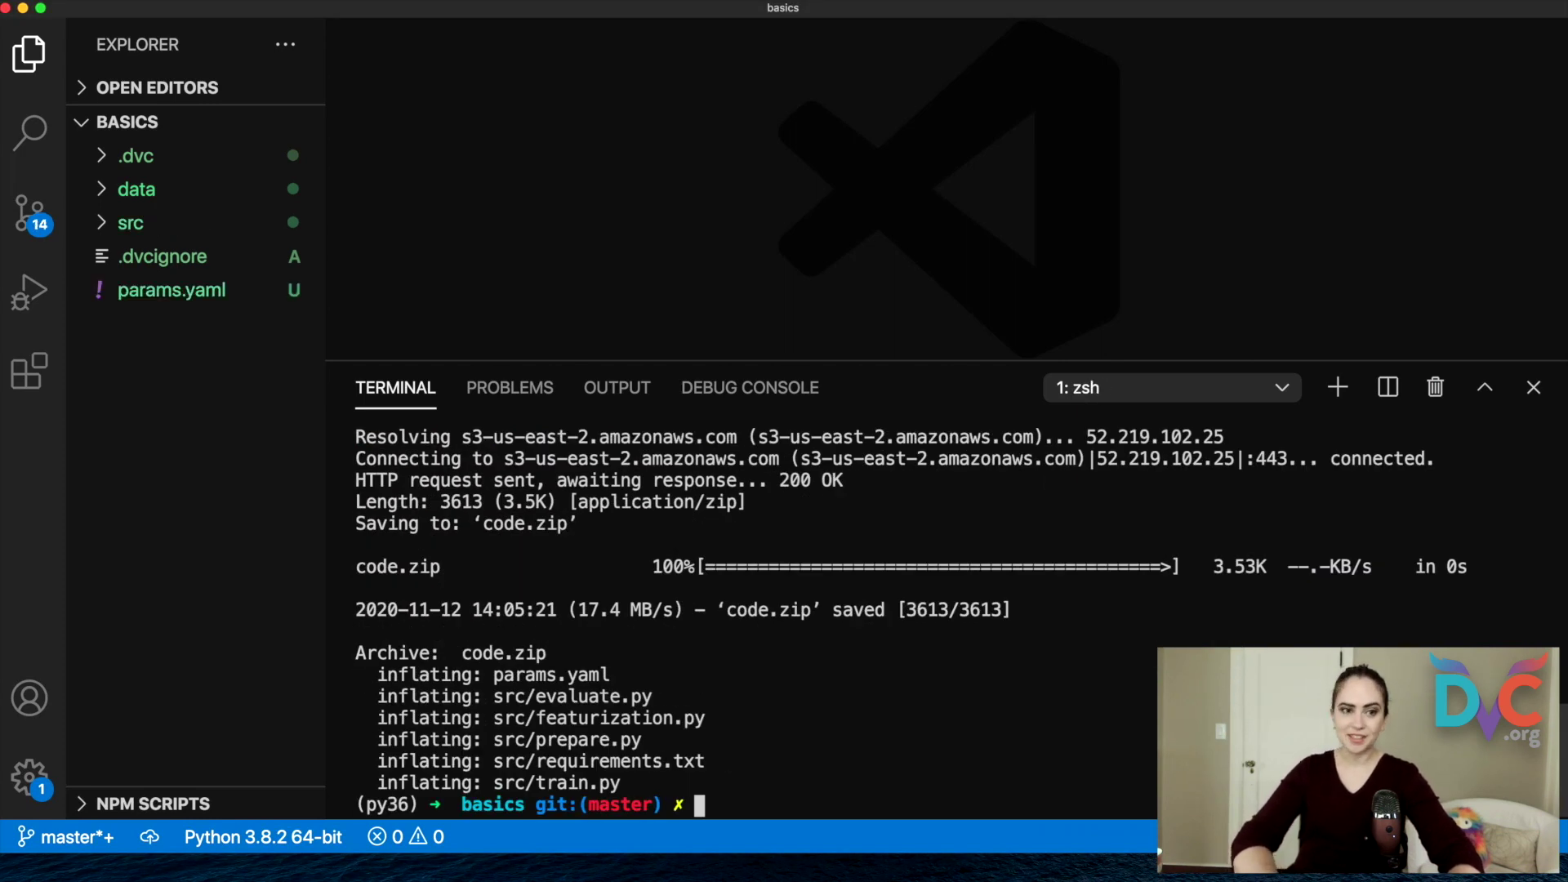
pyautogui.moveTo(123, 122)
pyautogui.click(150, 224)
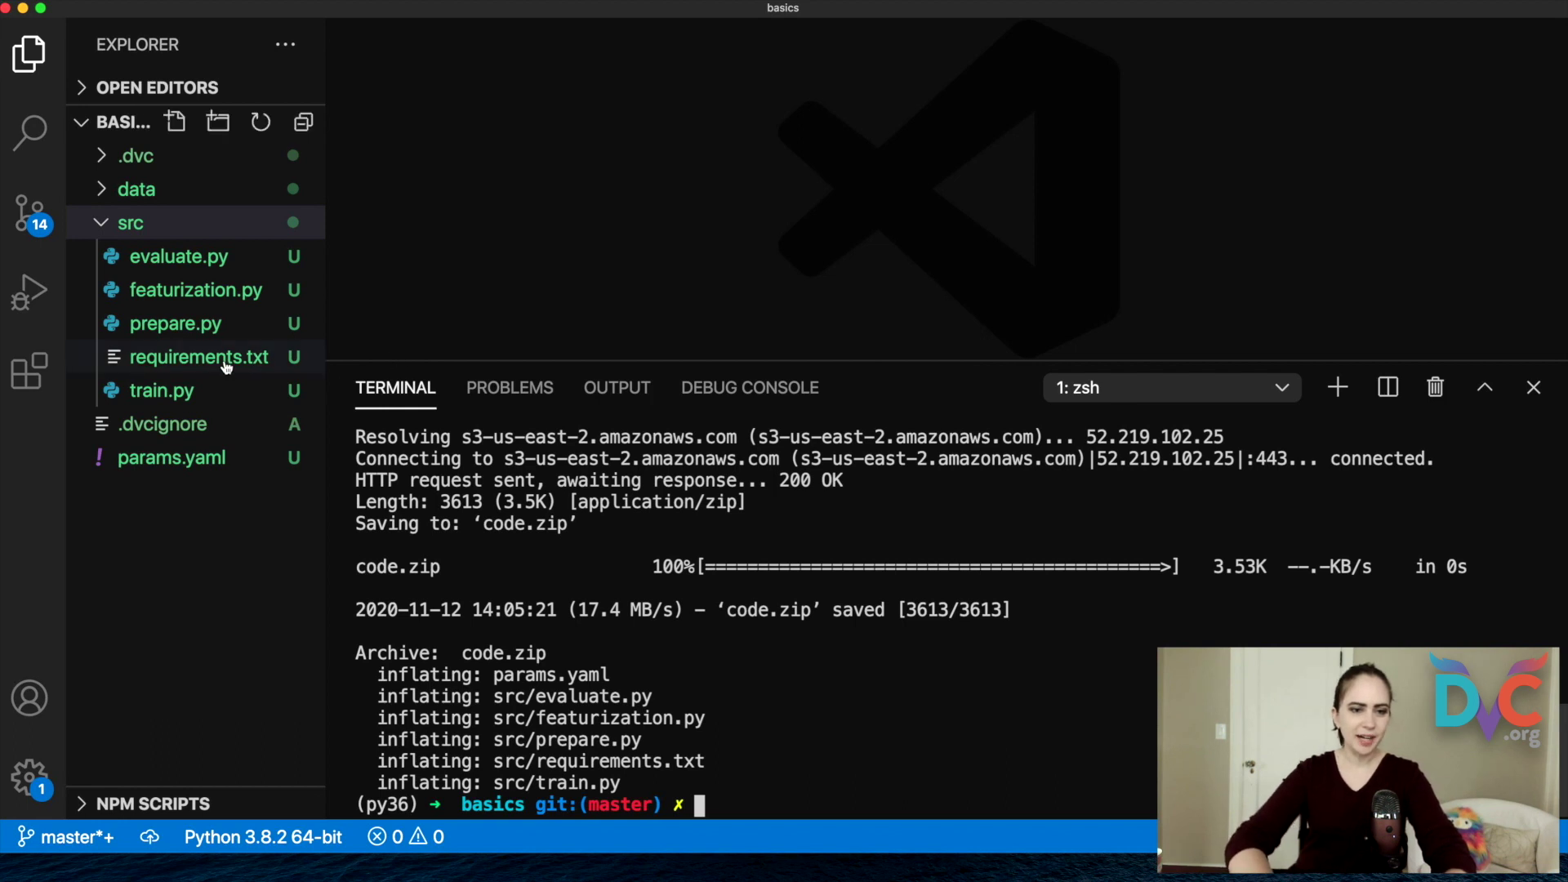
# - Install the src/requirements.txt packages with pip, clear the terminal and close requirements.txt
pyautogui.click(199, 357)
pyautogui.write('pi')
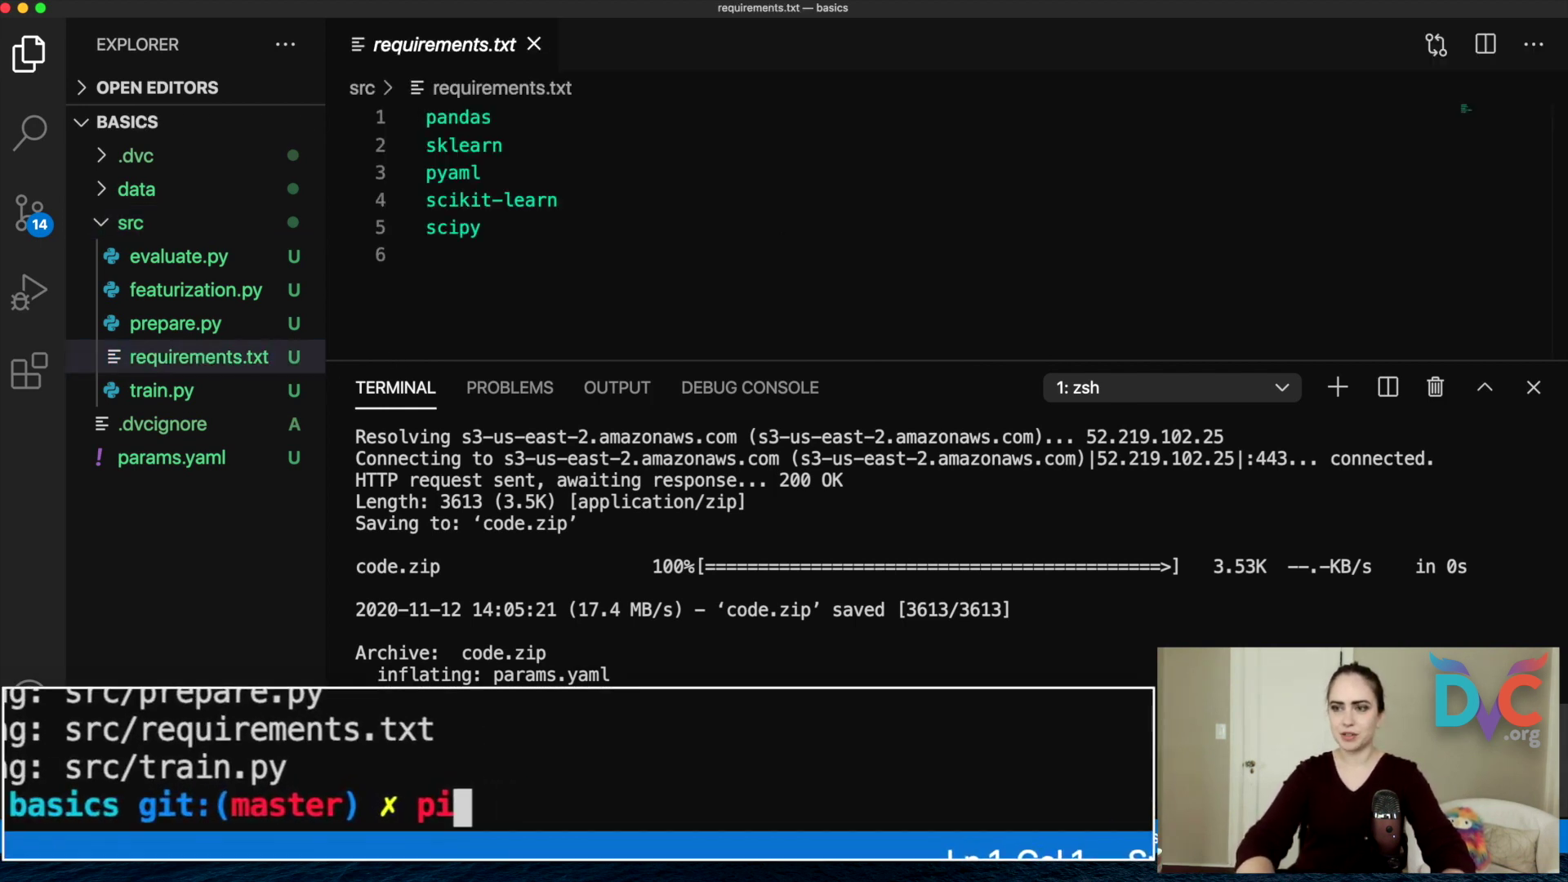
pyautogui.write('p install -r sr')
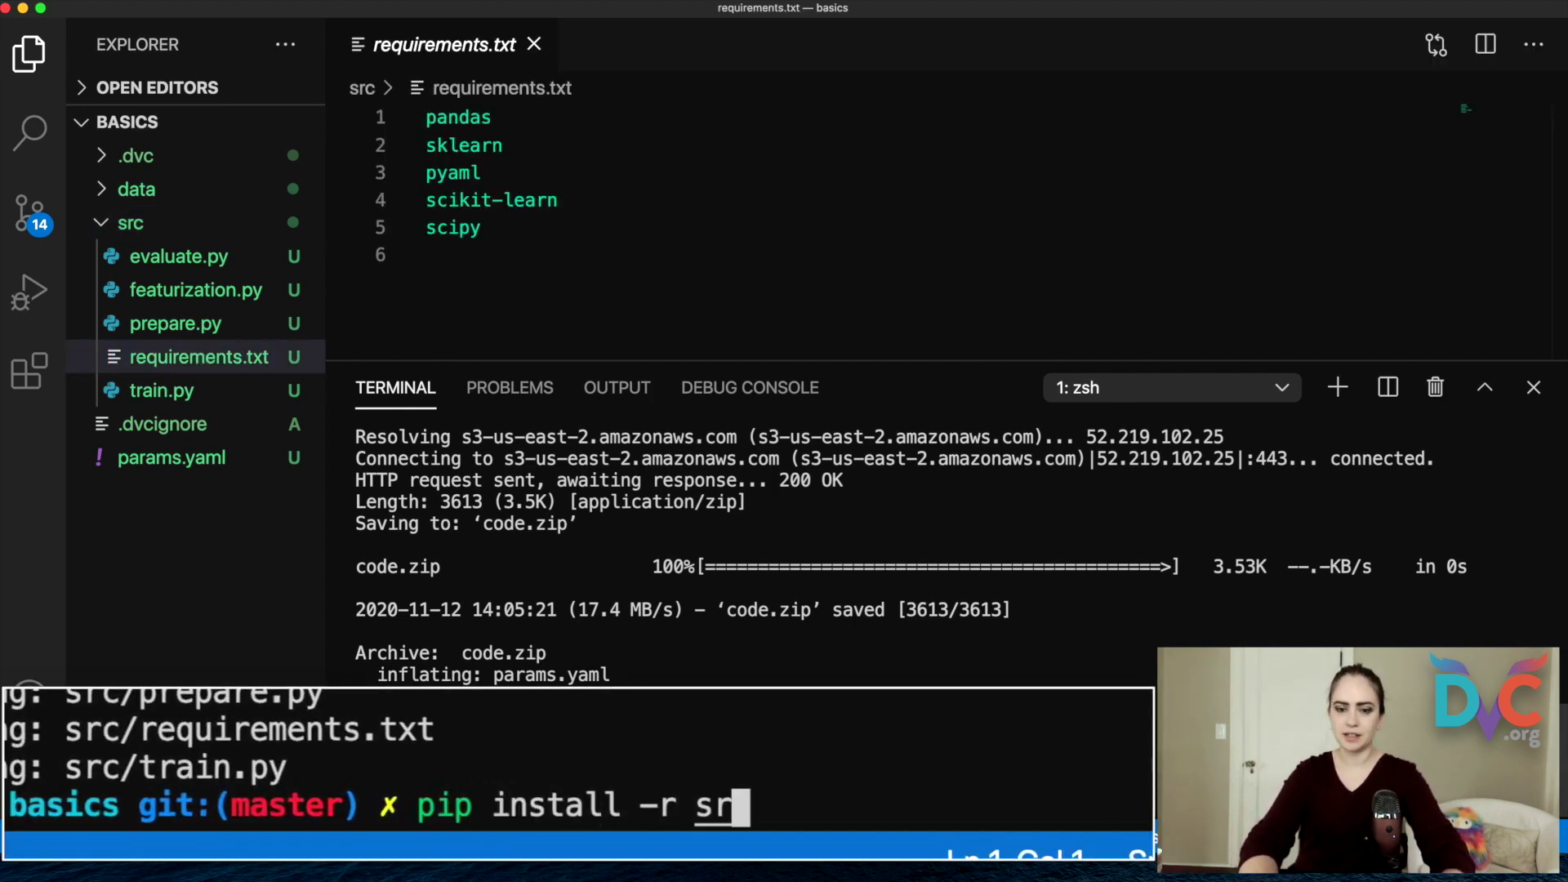
pyautogui.write('c/requirements.tx')
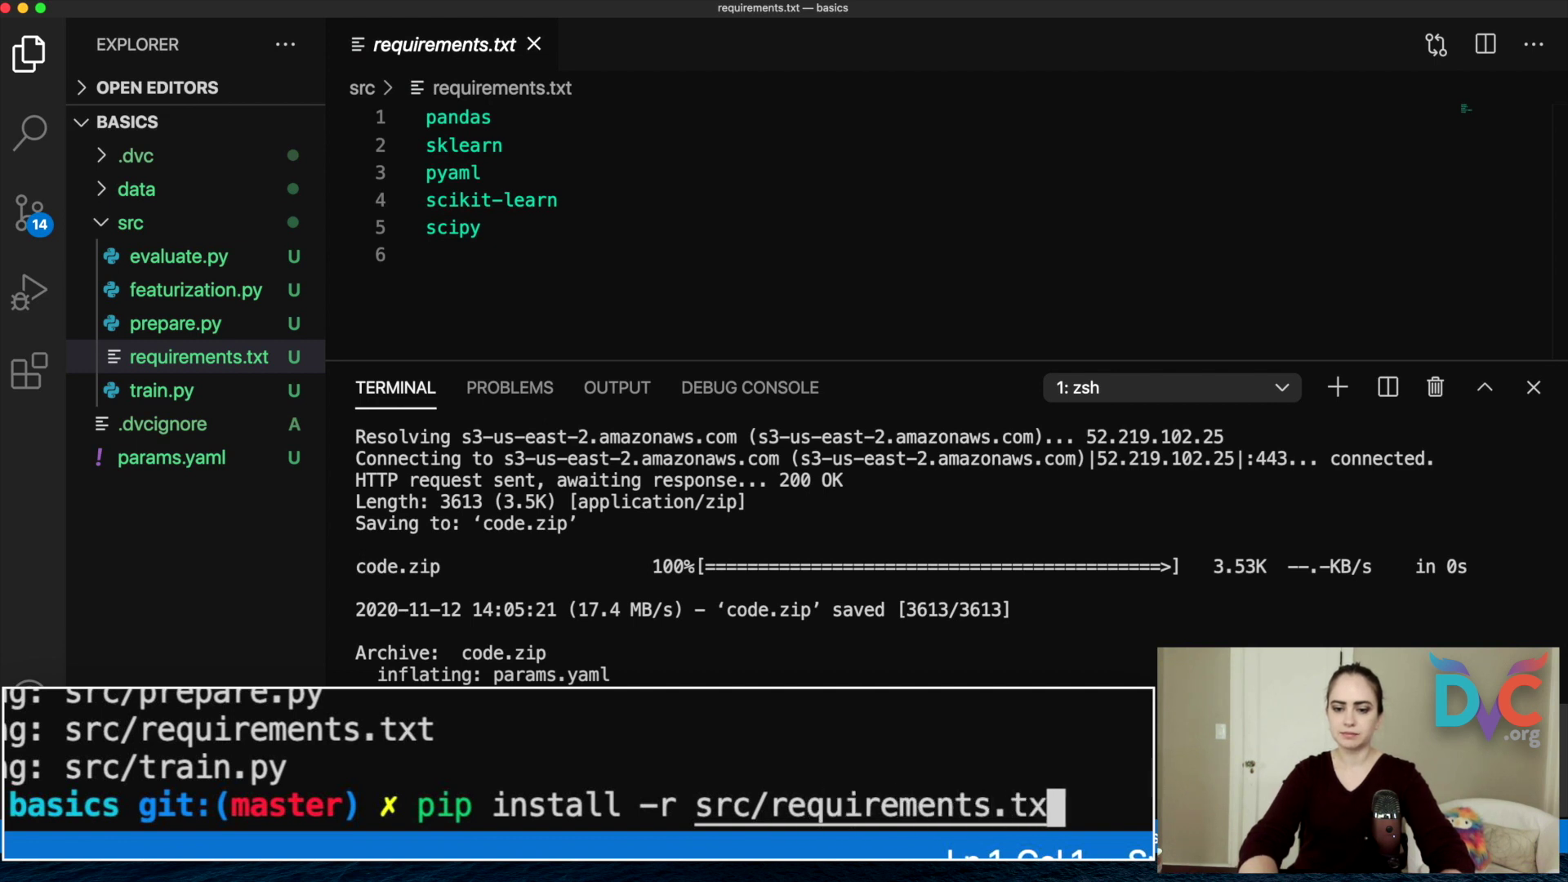
pyautogui.write('t')
pyautogui.press('Return')
pyautogui.write('clear')
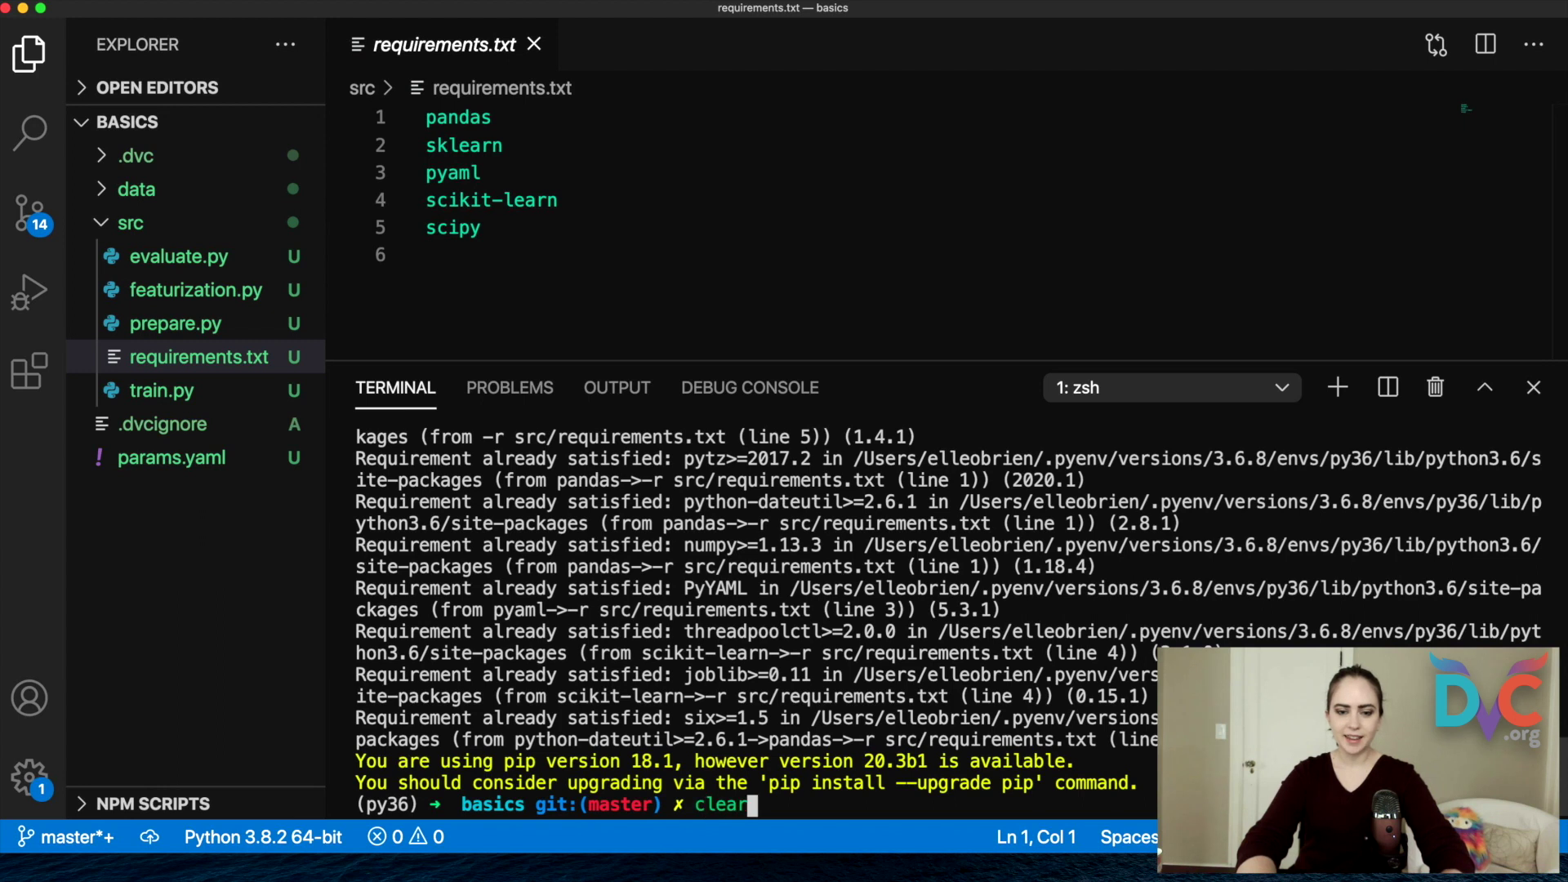
pyautogui.press('Return')
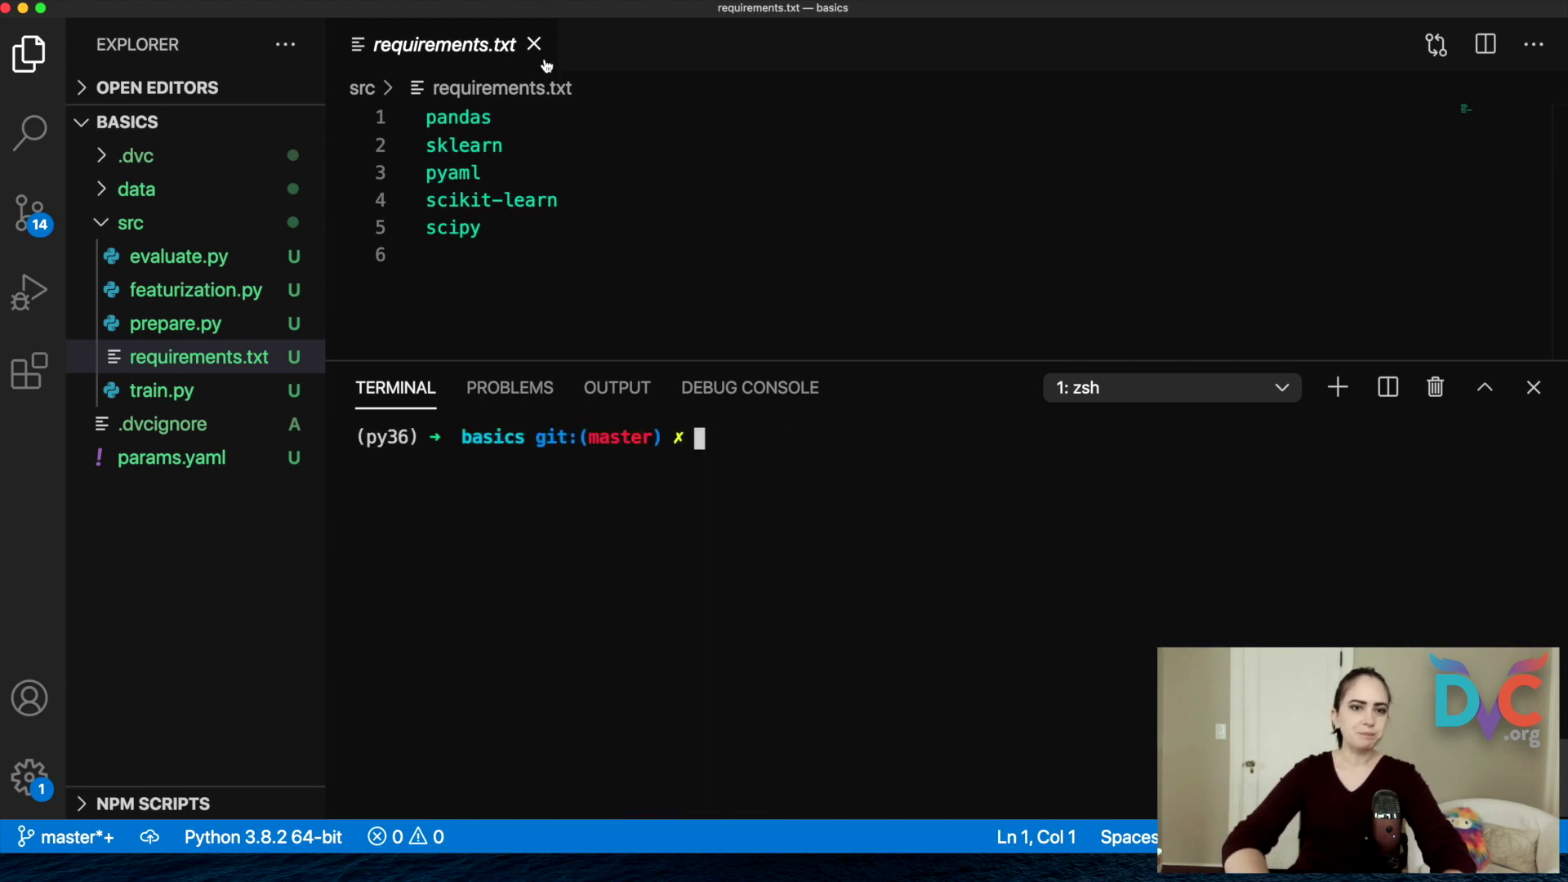
pyautogui.click(535, 44)
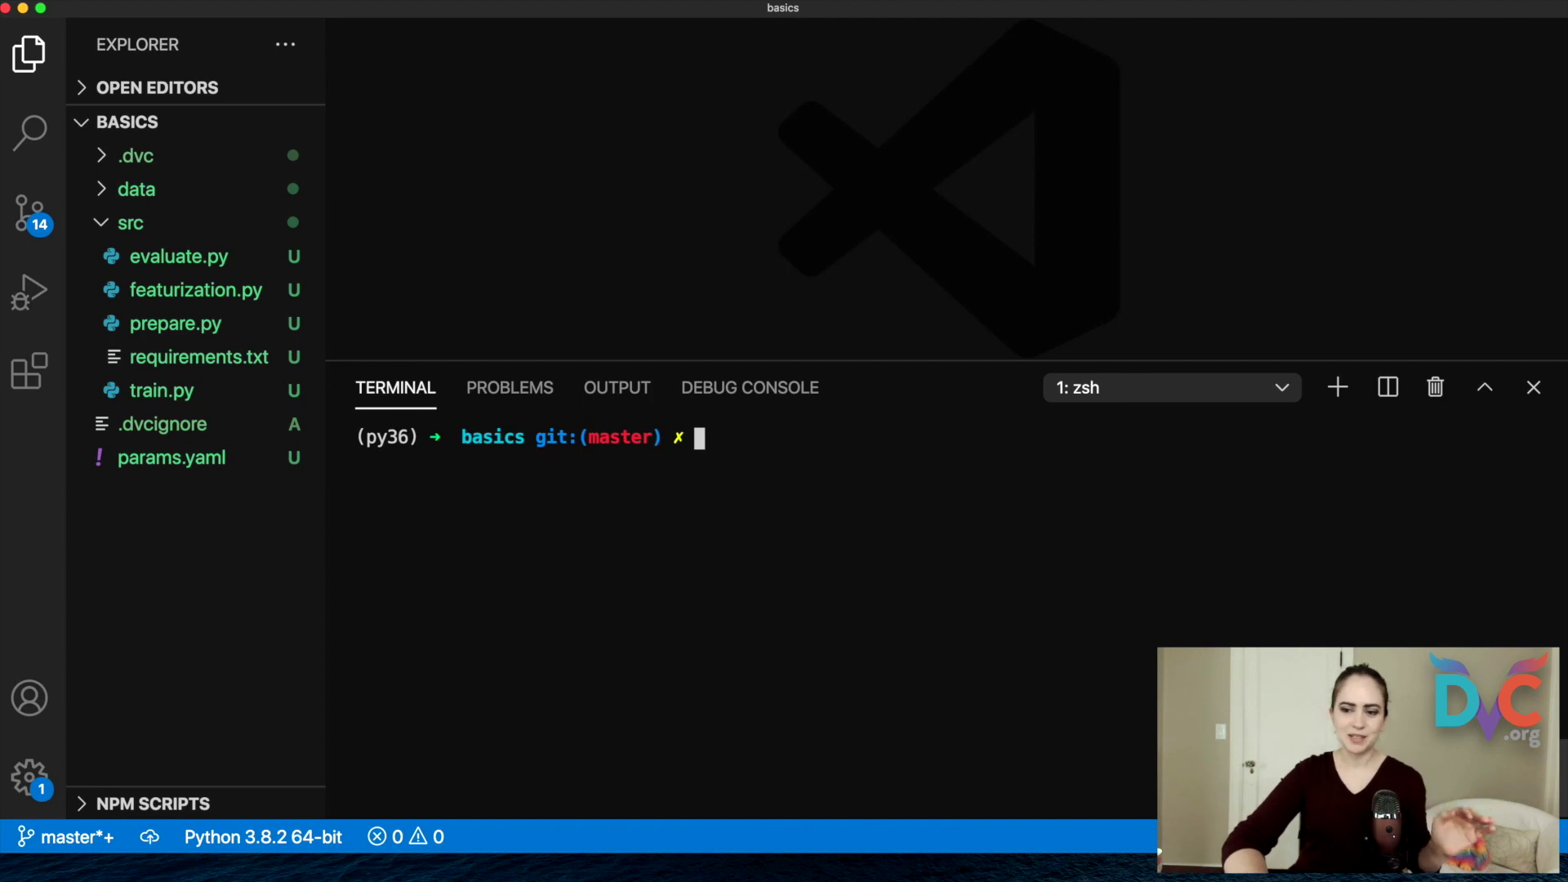
# - Select the multi-line dvc run -n prepare command block in the DVC docs
pyautogui.press('super+Tab')
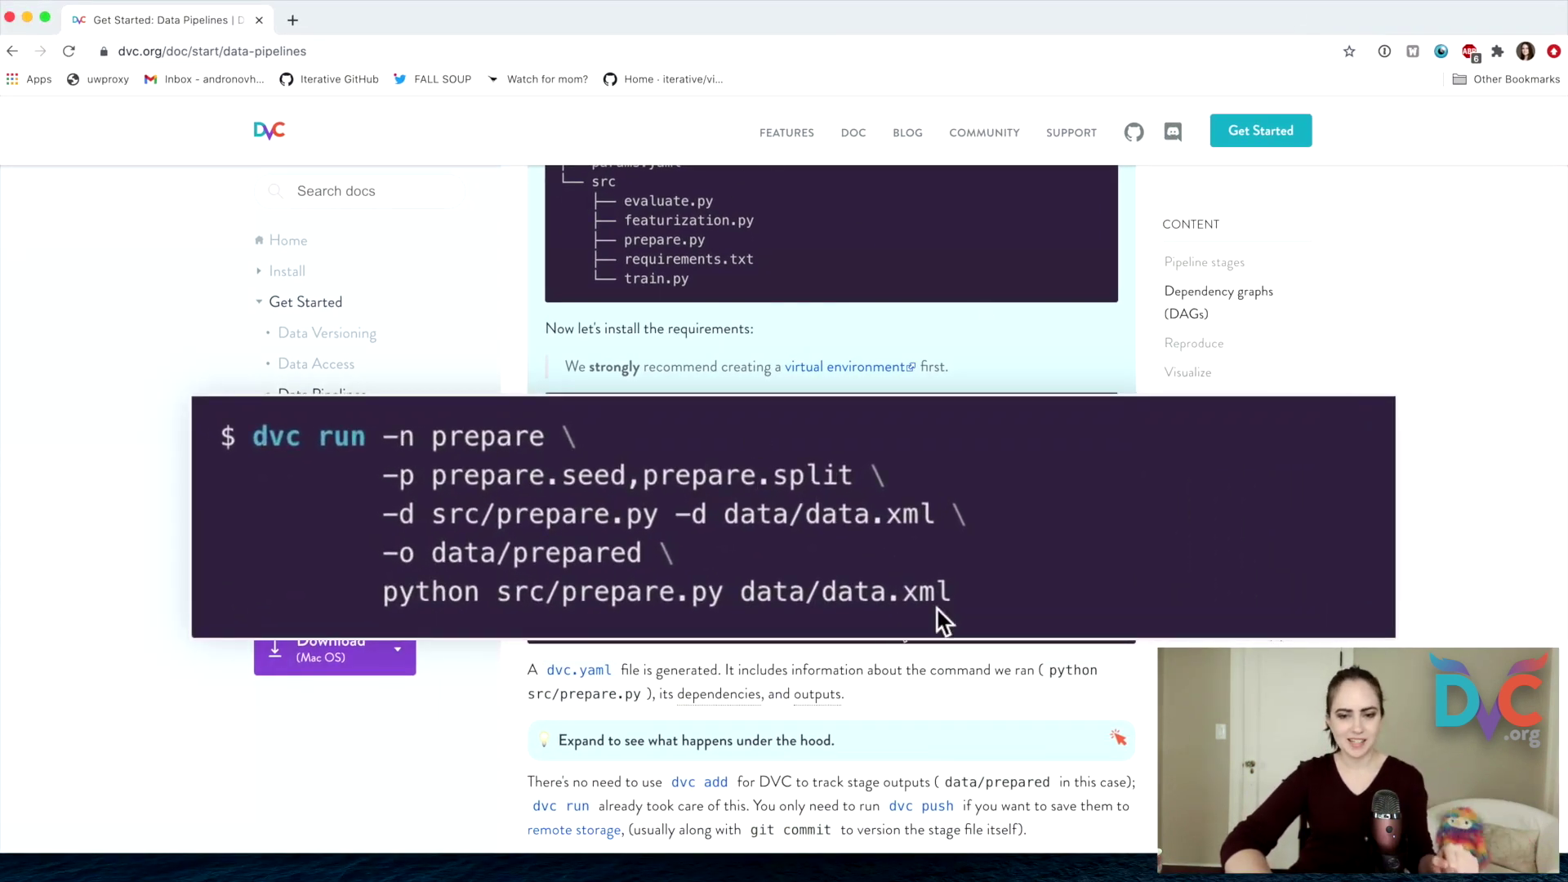
pyautogui.moveTo(953, 592); pyautogui.dragTo(254, 416)
pyautogui.press('super+c')
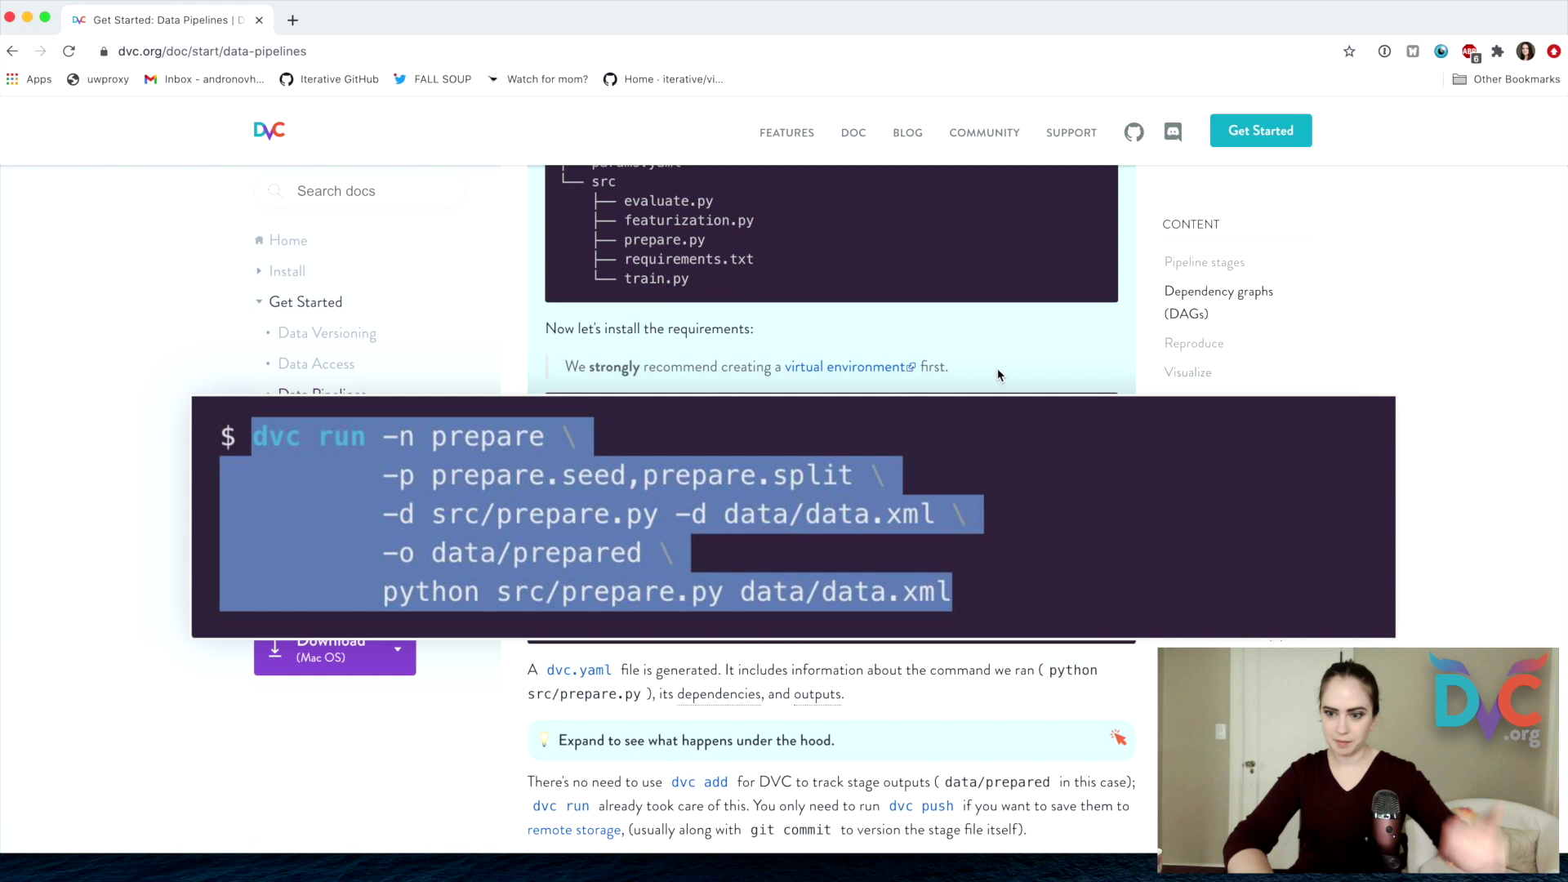
# - Run the pasted dvc run -n prepare command, then open the generated dvc.yaml
pyautogui.press('super+Tab')
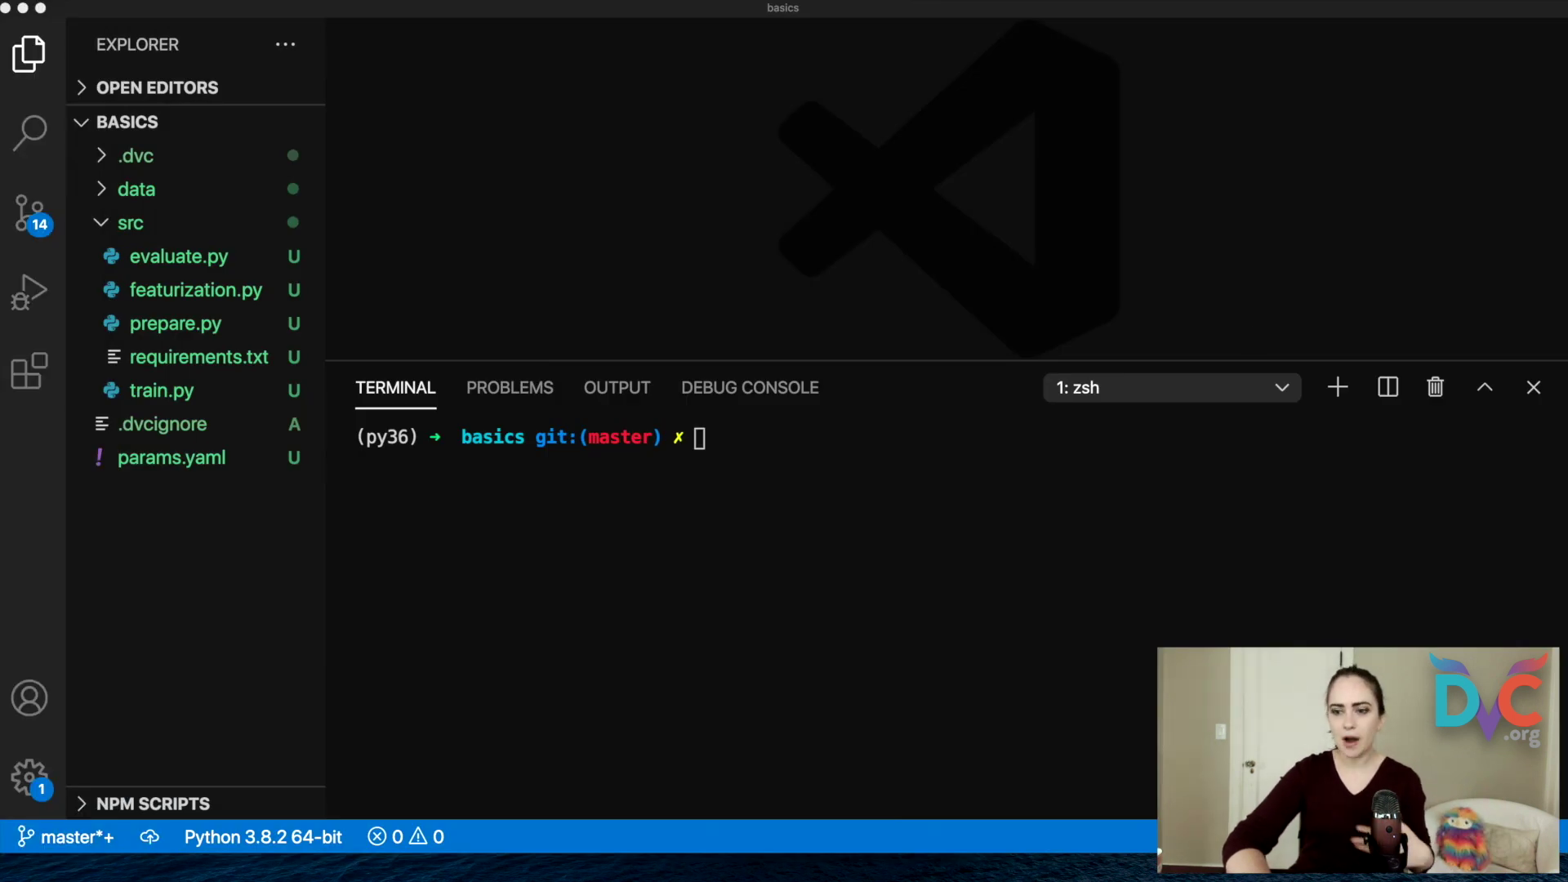
pyautogui.press('super+v')
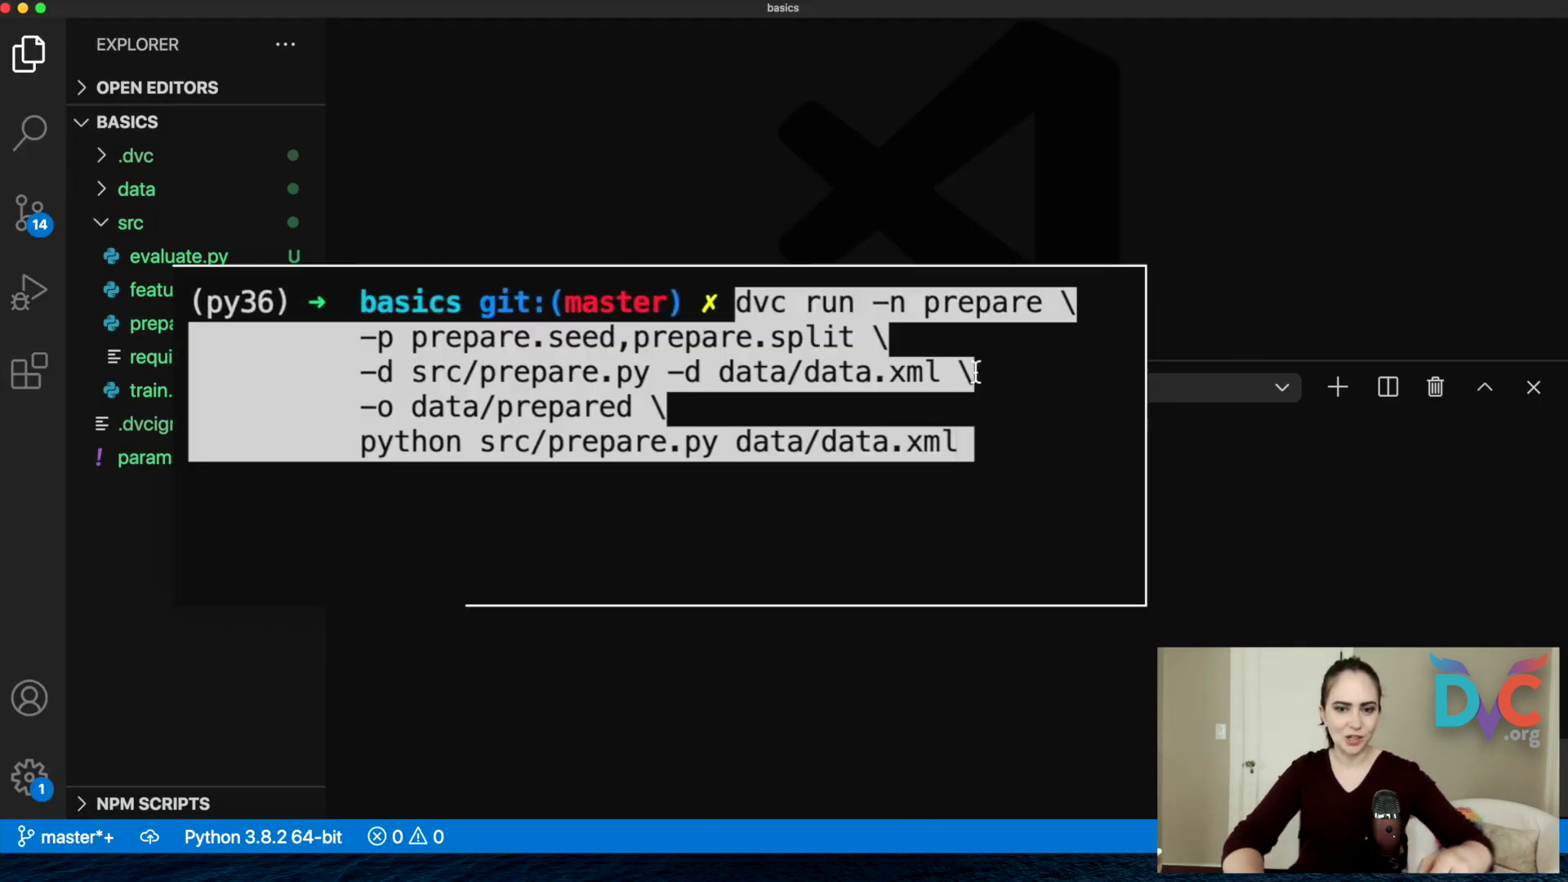
pyautogui.press('Return')
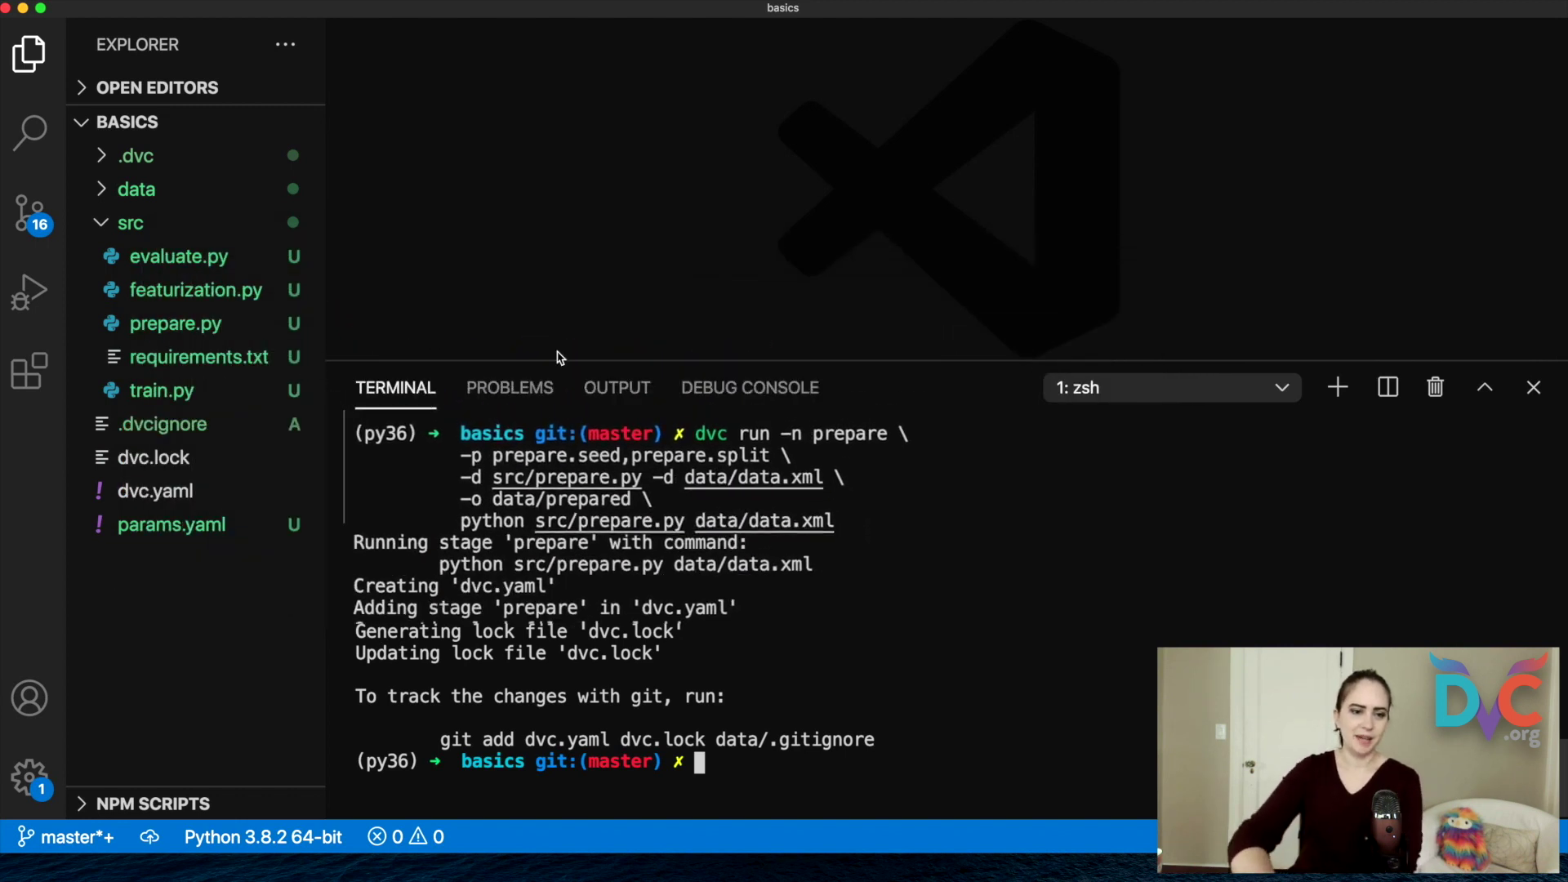
pyautogui.click(212, 500)
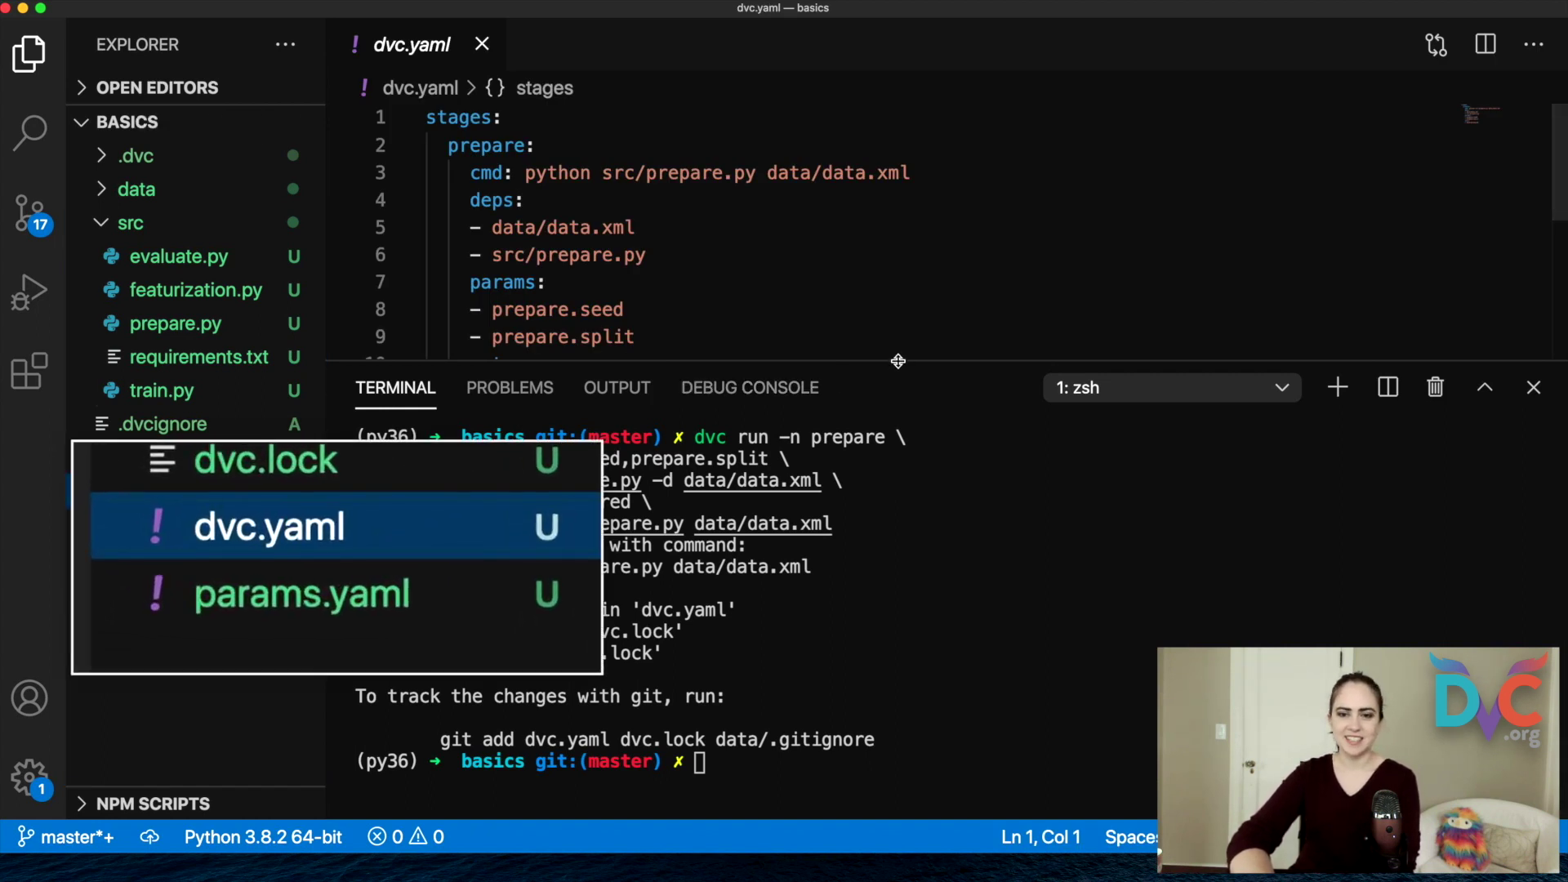
# - Shrink the terminal so dvc.yaml shows fully beside the dvc run command
pyautogui.moveTo(898, 365); pyautogui.dragTo(897, 453)
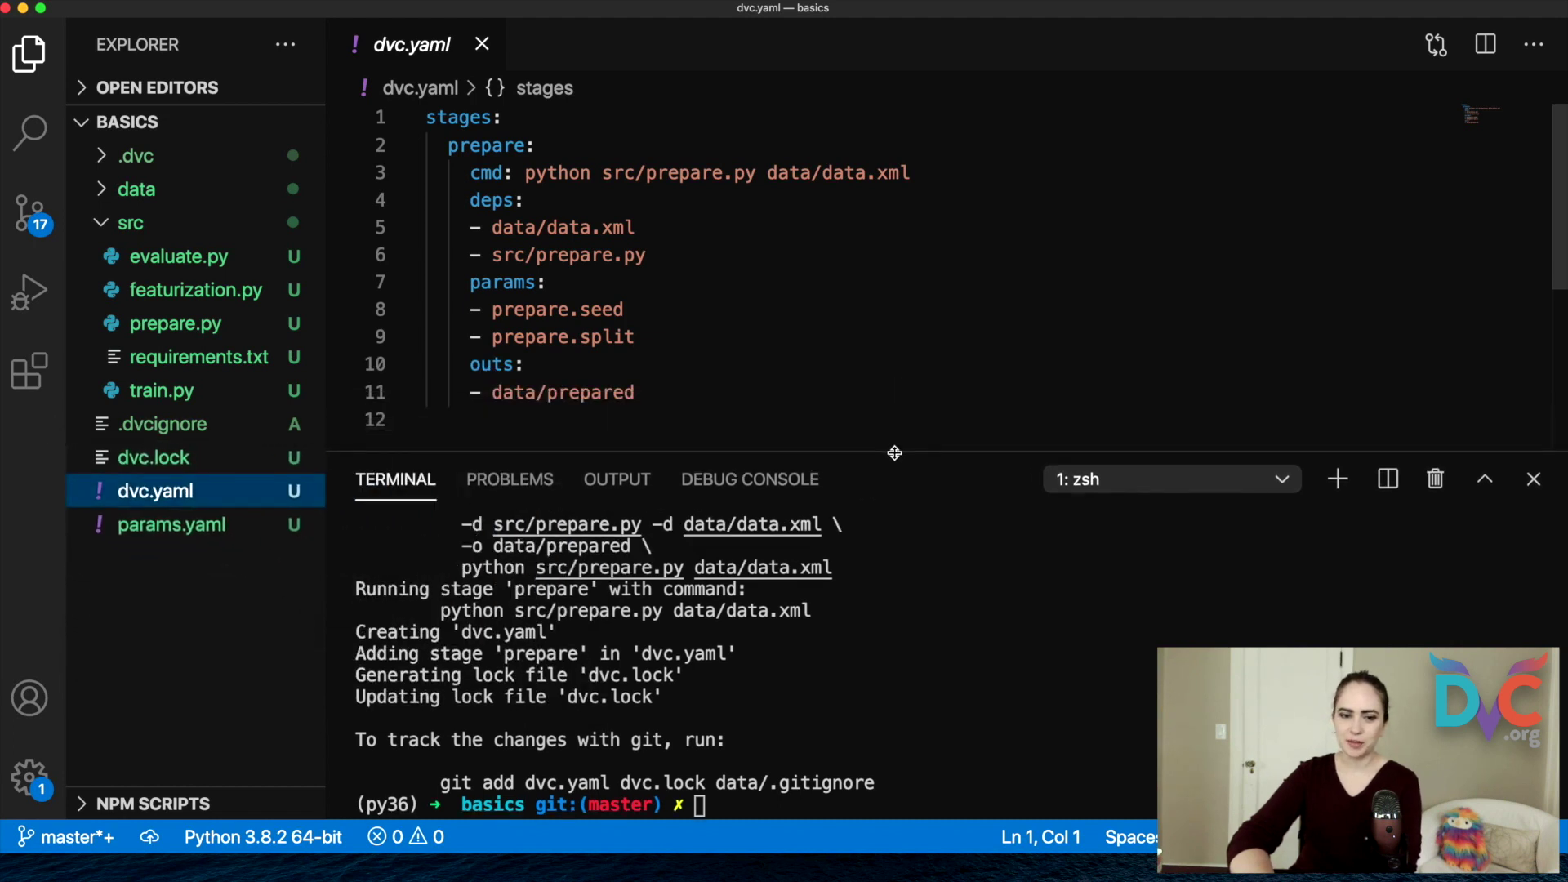
pyautogui.scroll(3, 814, 588)
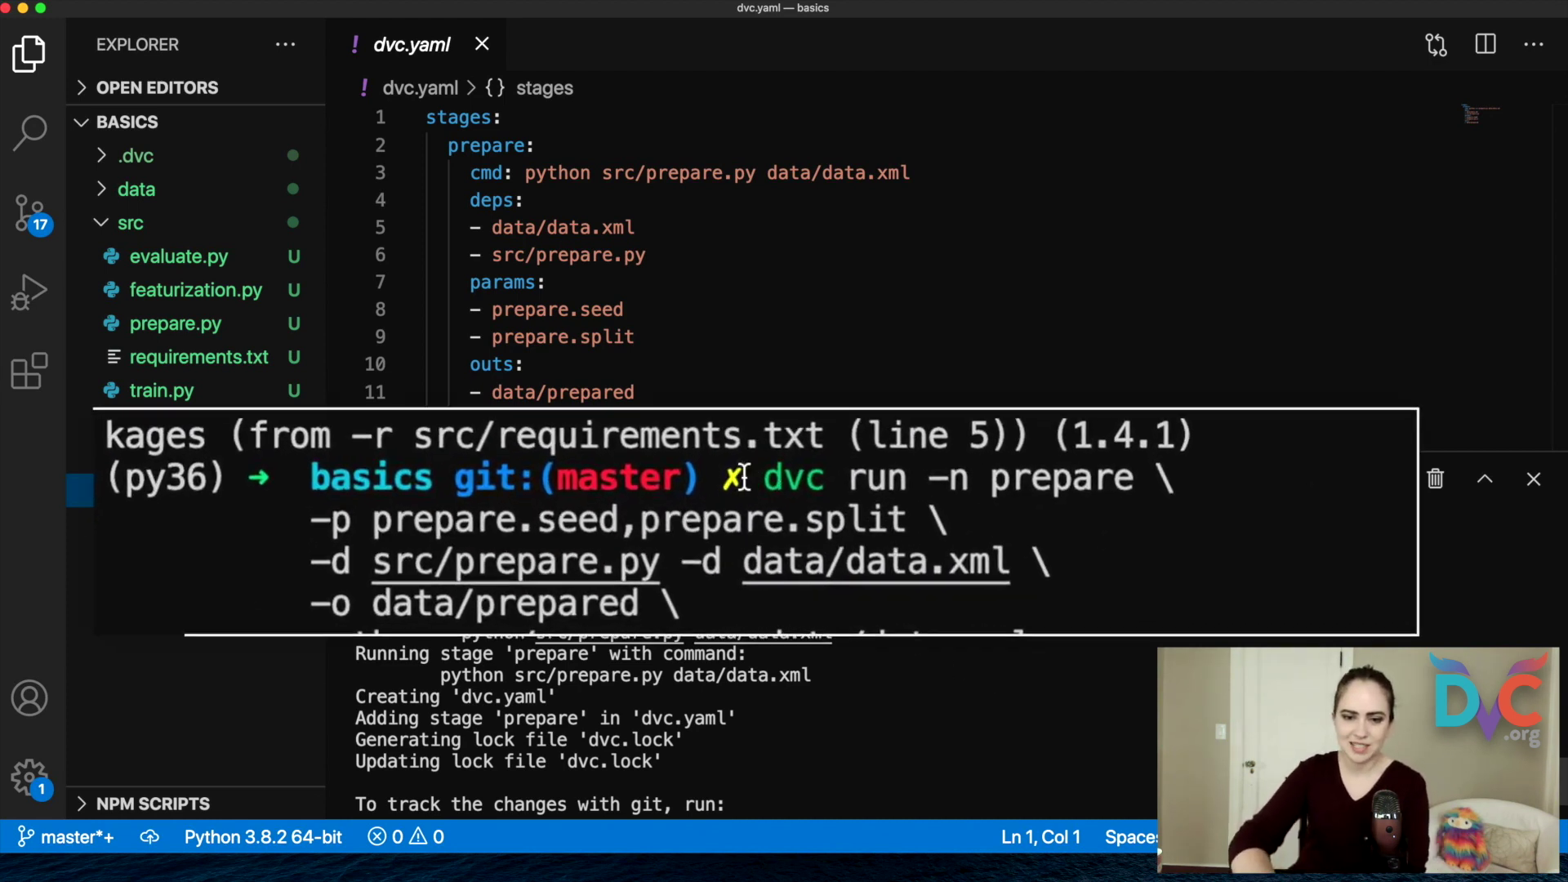
pyautogui.moveTo(759, 473); pyautogui.dragTo(909, 473)
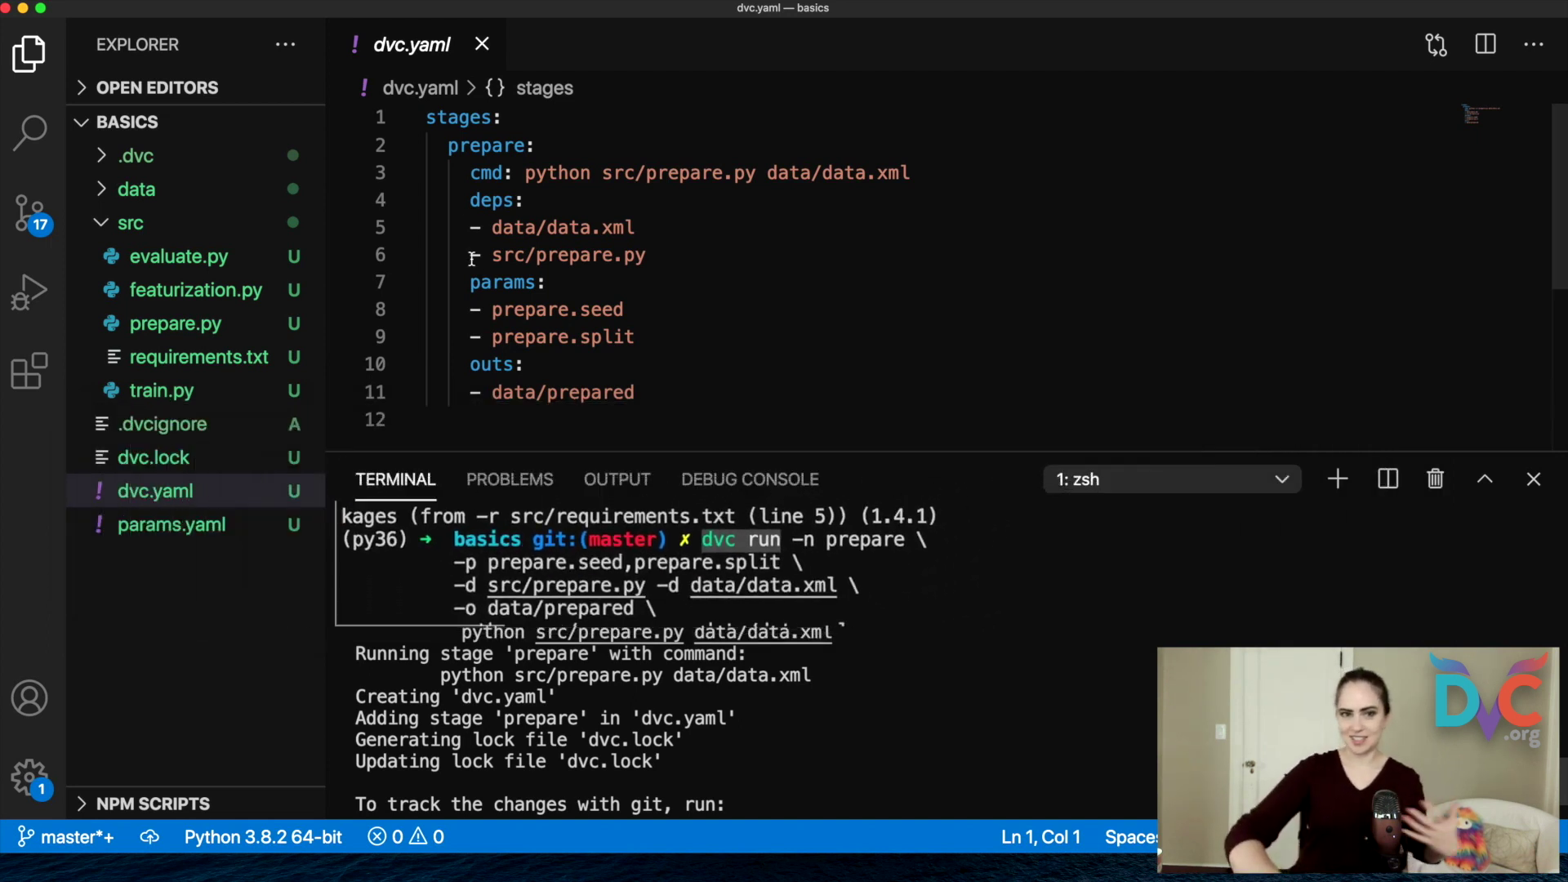
pyautogui.click(481, 144)
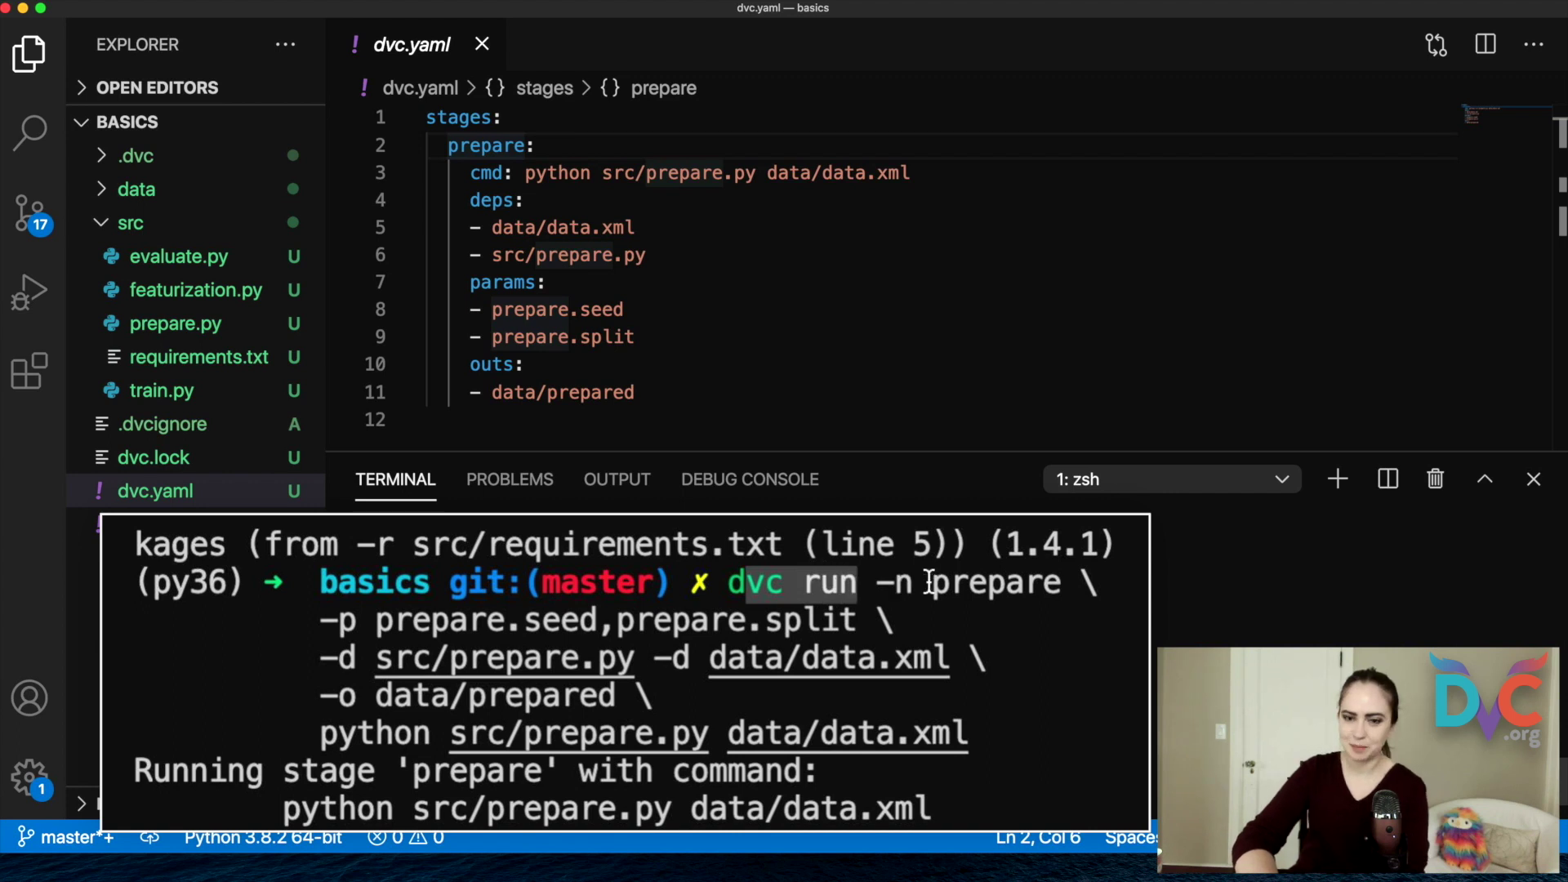
# - Highlight the stage's name, seed/split params, data/prepared output, dependencies and python command
pyautogui.moveTo(934, 582); pyautogui.dragTo(1024, 579)
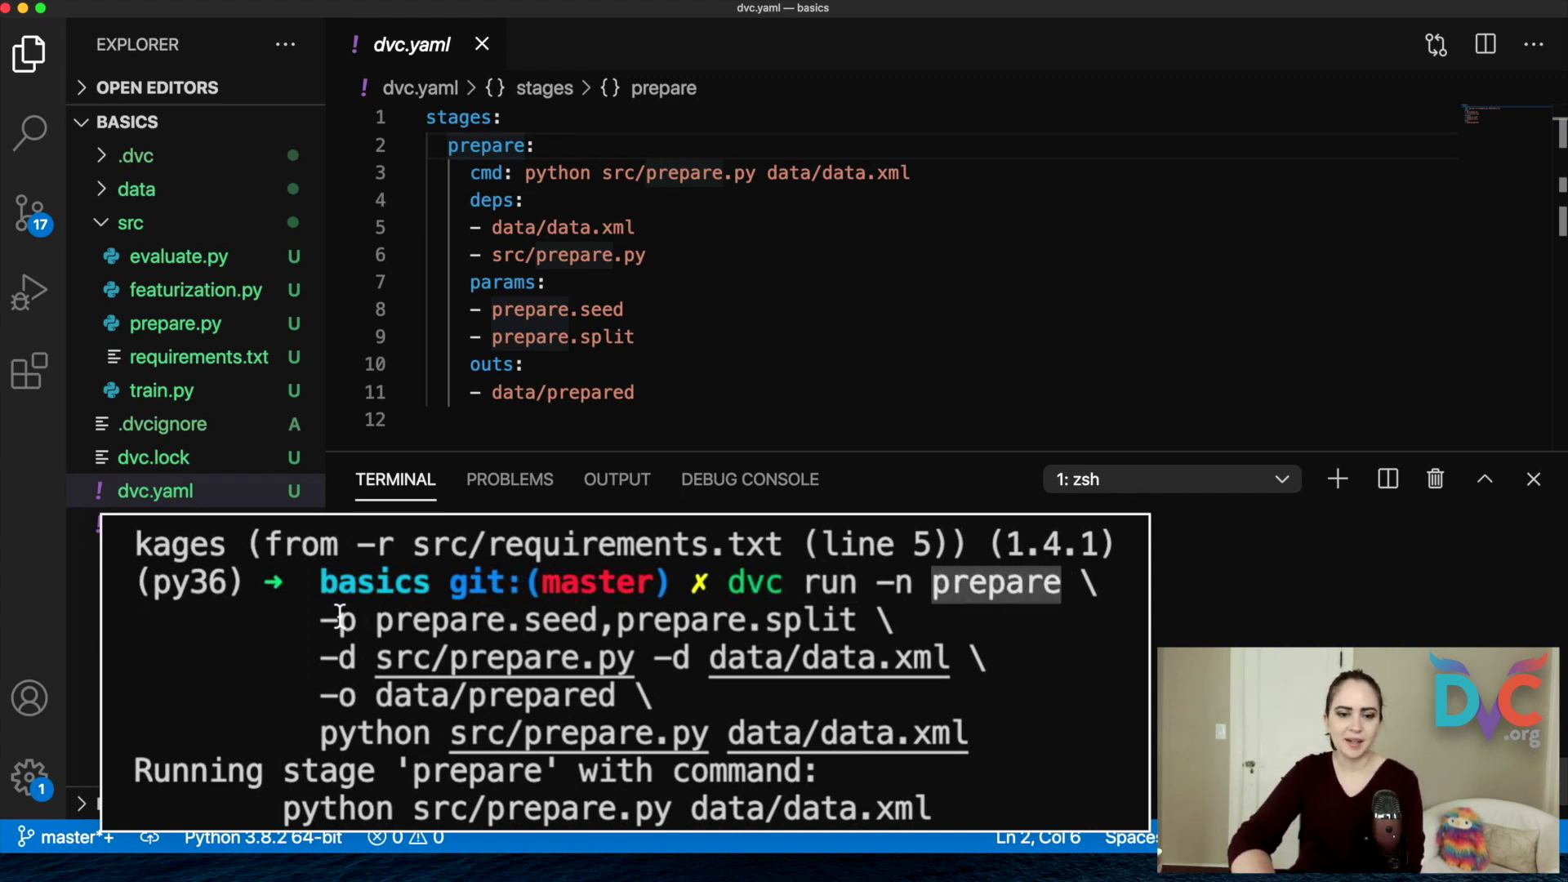
pyautogui.moveTo(371, 621); pyautogui.dragTo(873, 631)
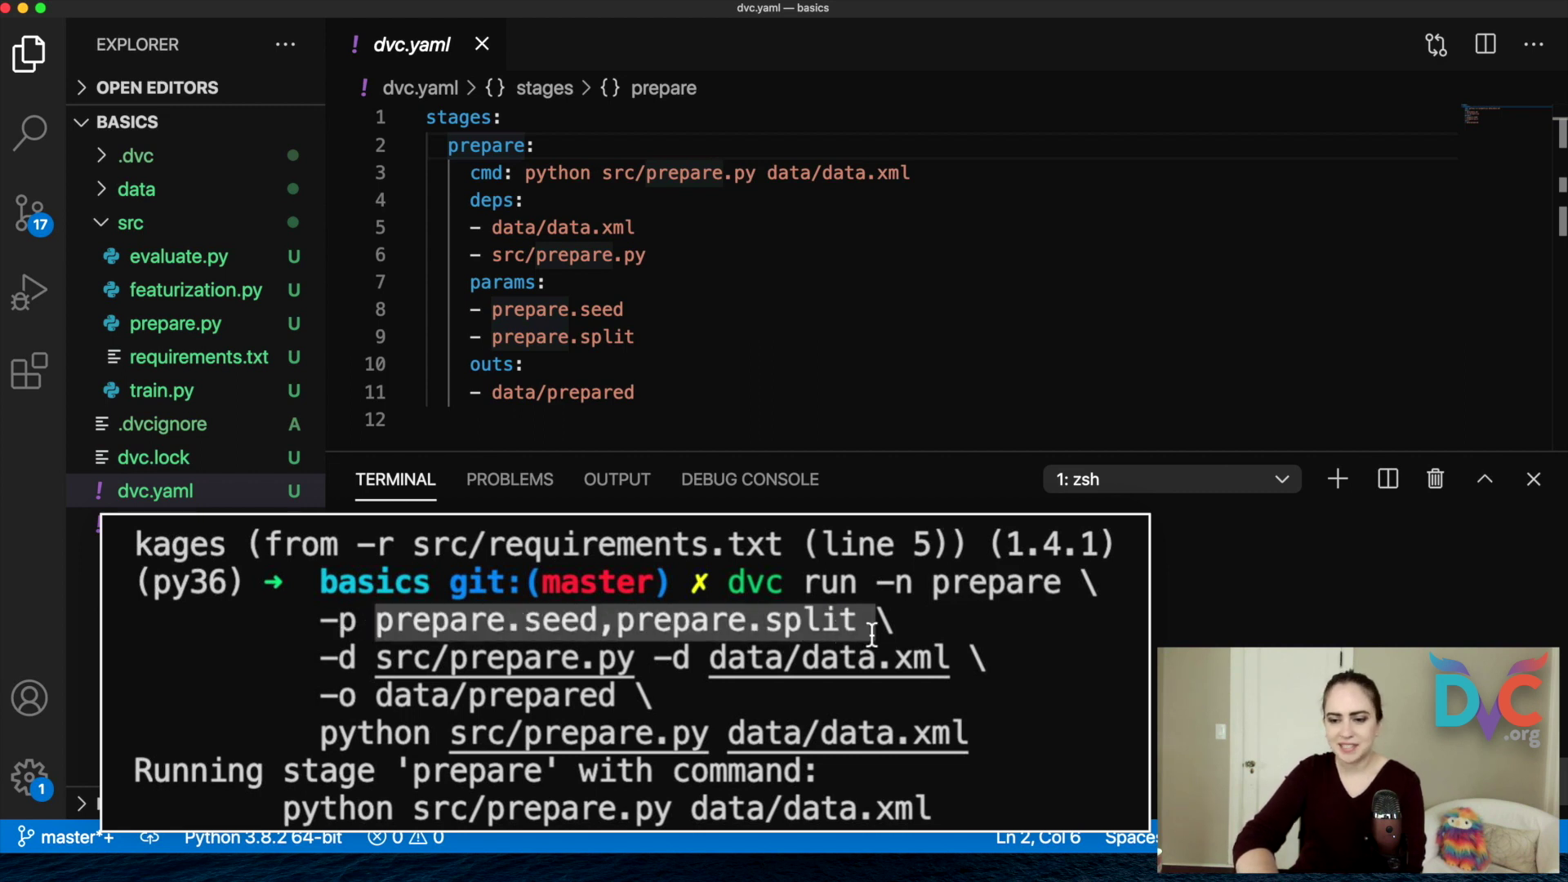
pyautogui.moveTo(504, 658)
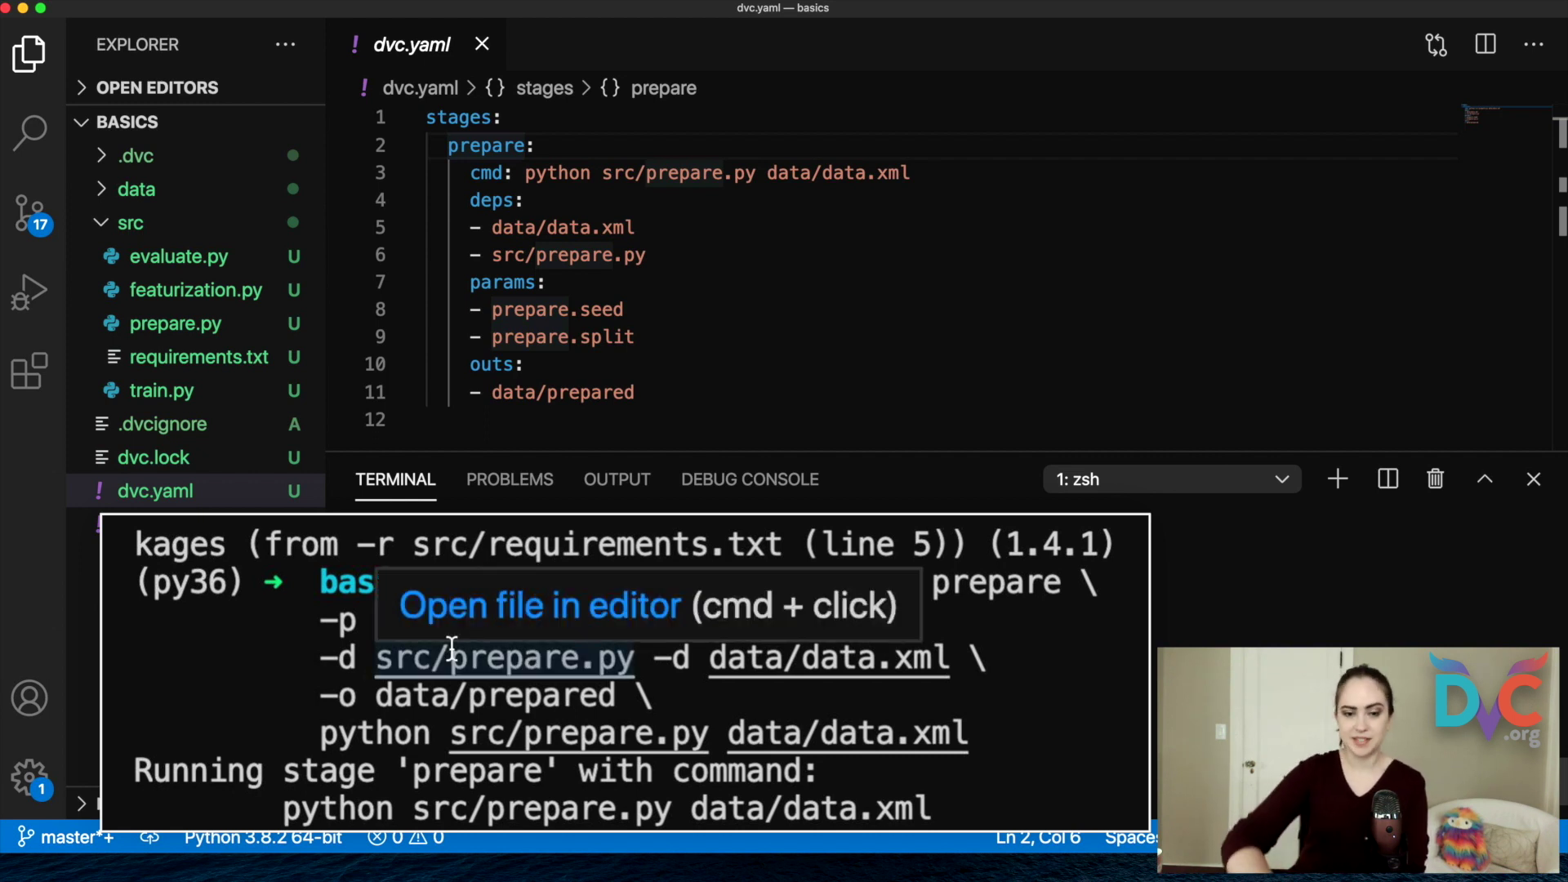
pyautogui.doubleClick(491, 696)
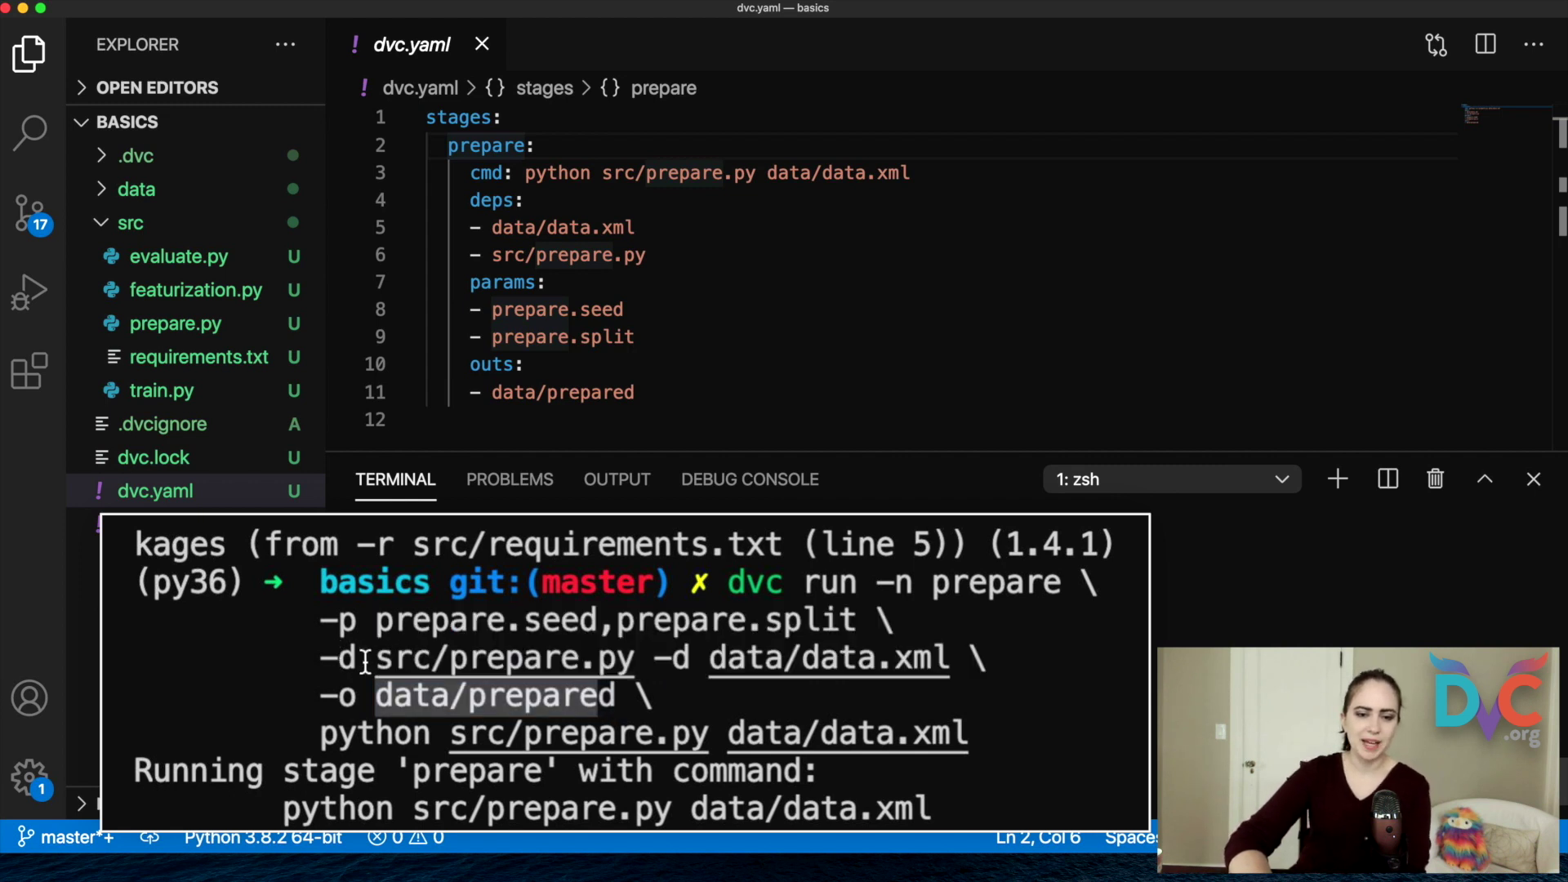
pyautogui.moveTo(367, 659); pyautogui.dragTo(949, 661)
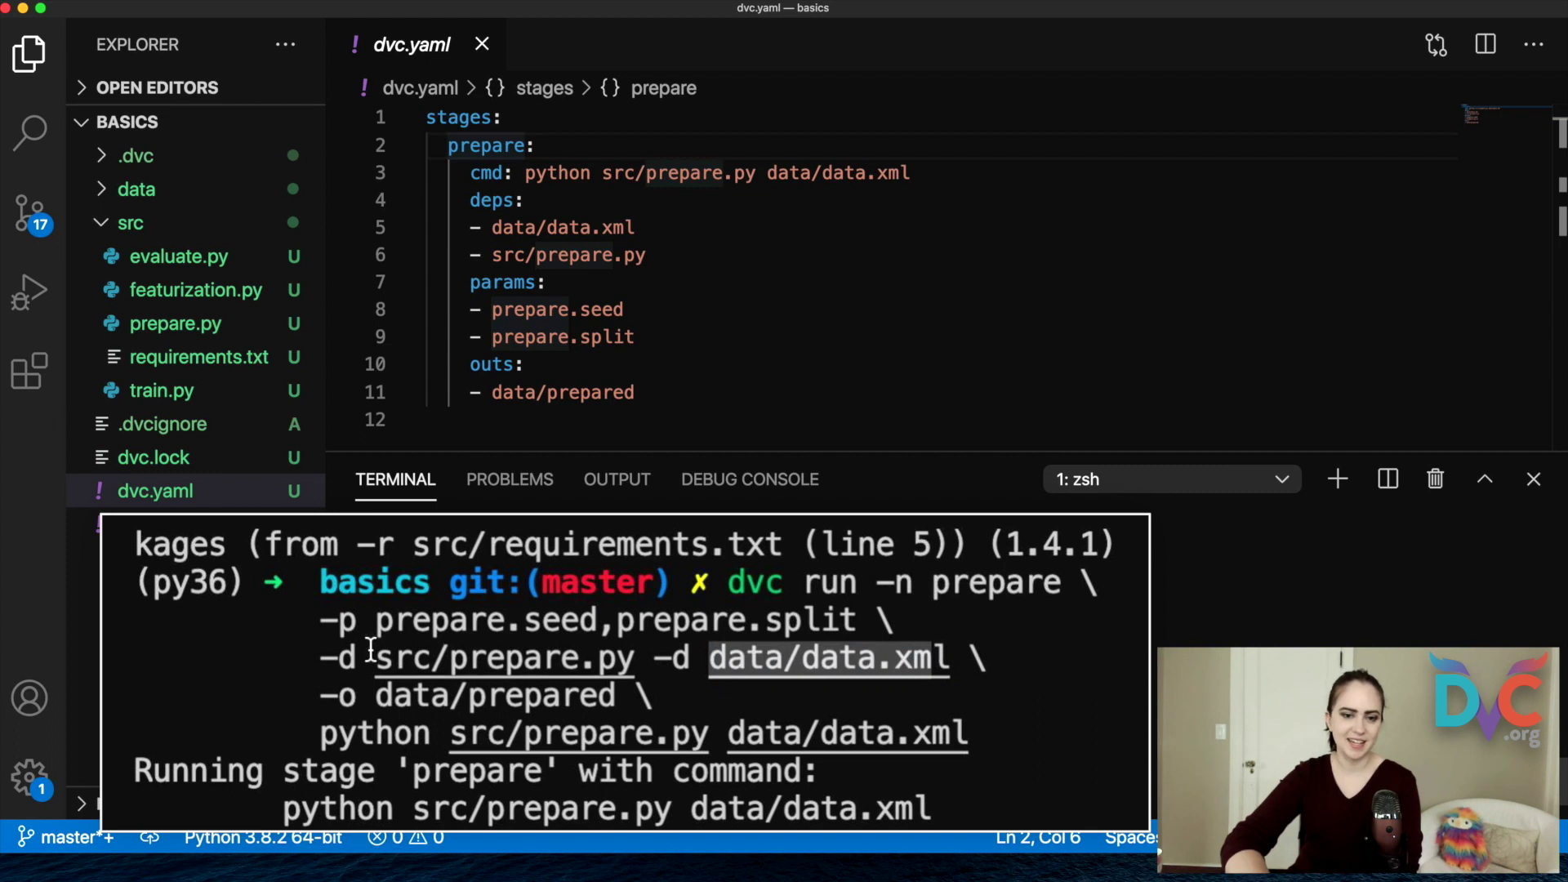
pyautogui.moveTo(367, 659); pyautogui.dragTo(630, 660)
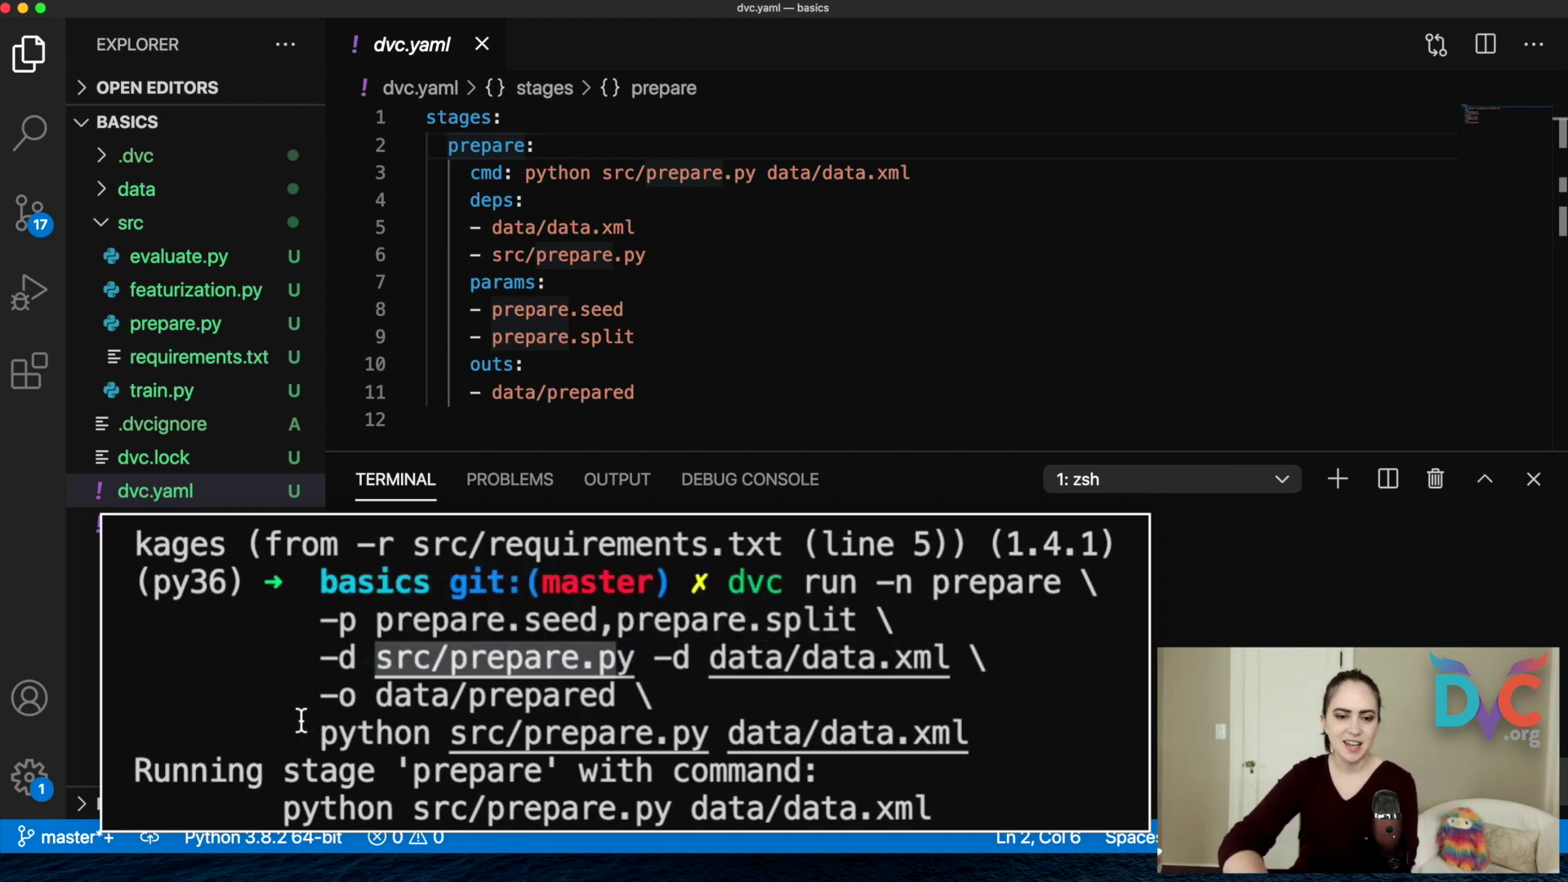
pyautogui.moveTo(316, 734)
pyautogui.mouseDown()
pyautogui.moveTo(934, 766)
pyautogui.moveTo(987, 735)
pyautogui.mouseUp()
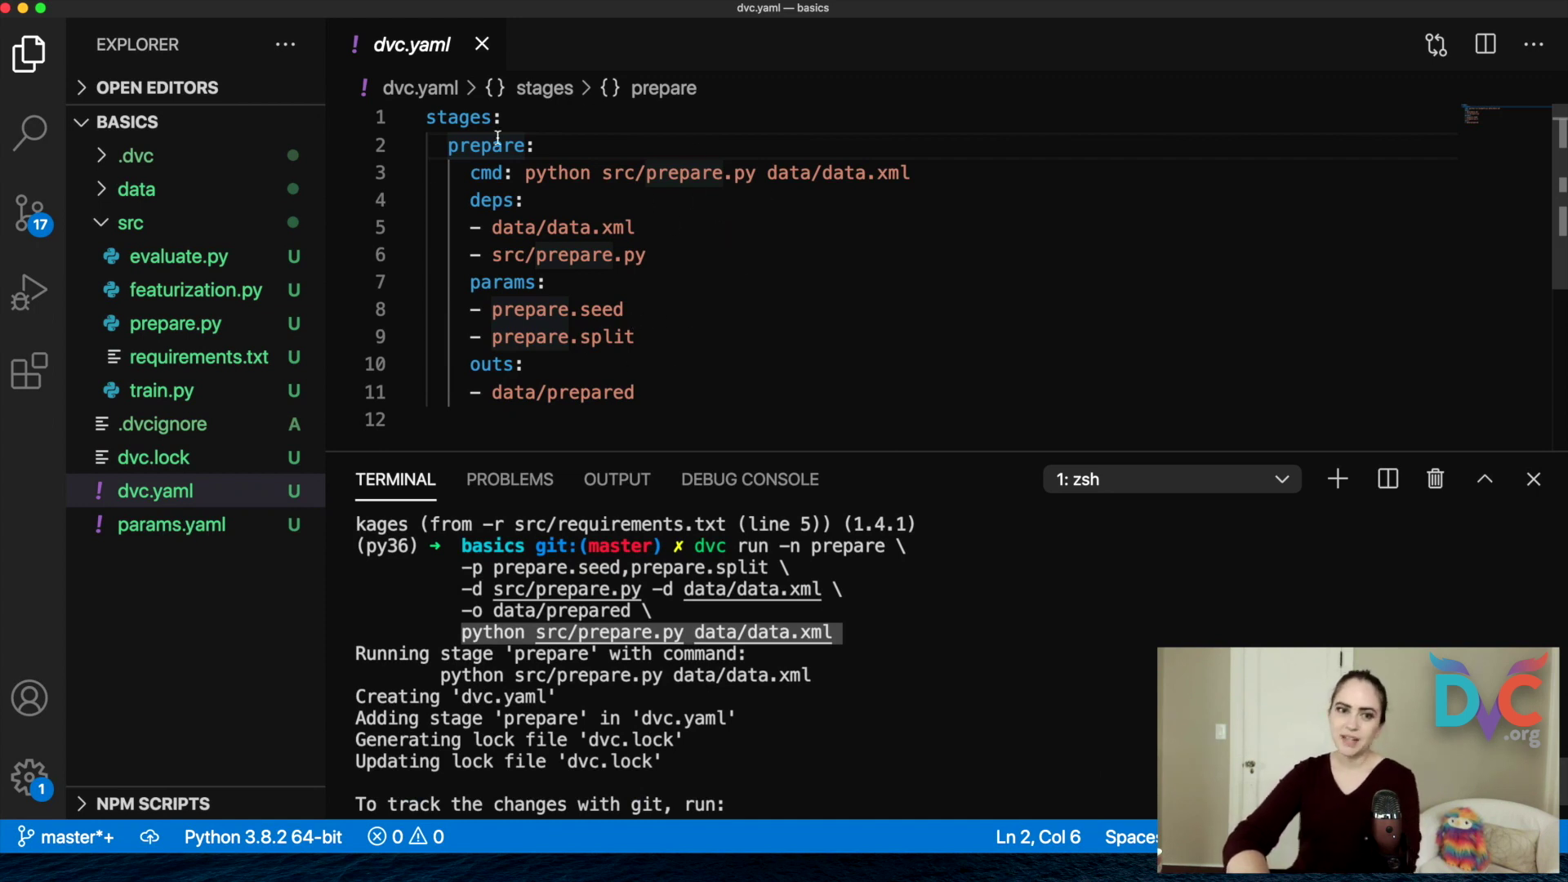
pyautogui.moveTo(450, 146); pyautogui.dragTo(536, 147)
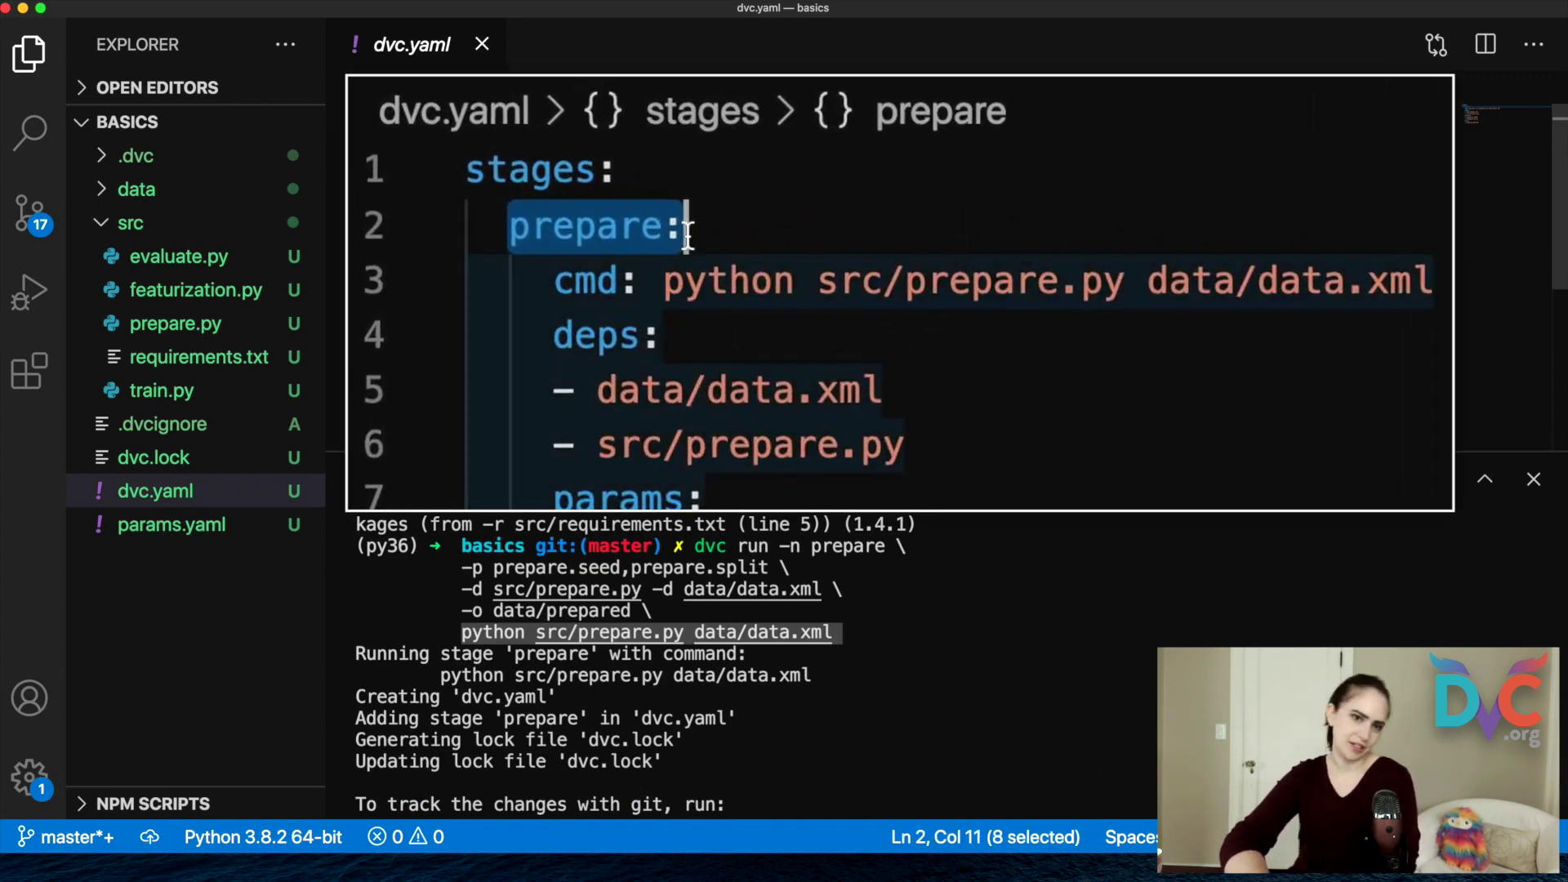
pyautogui.moveTo(550, 280); pyautogui.dragTo(1434, 280)
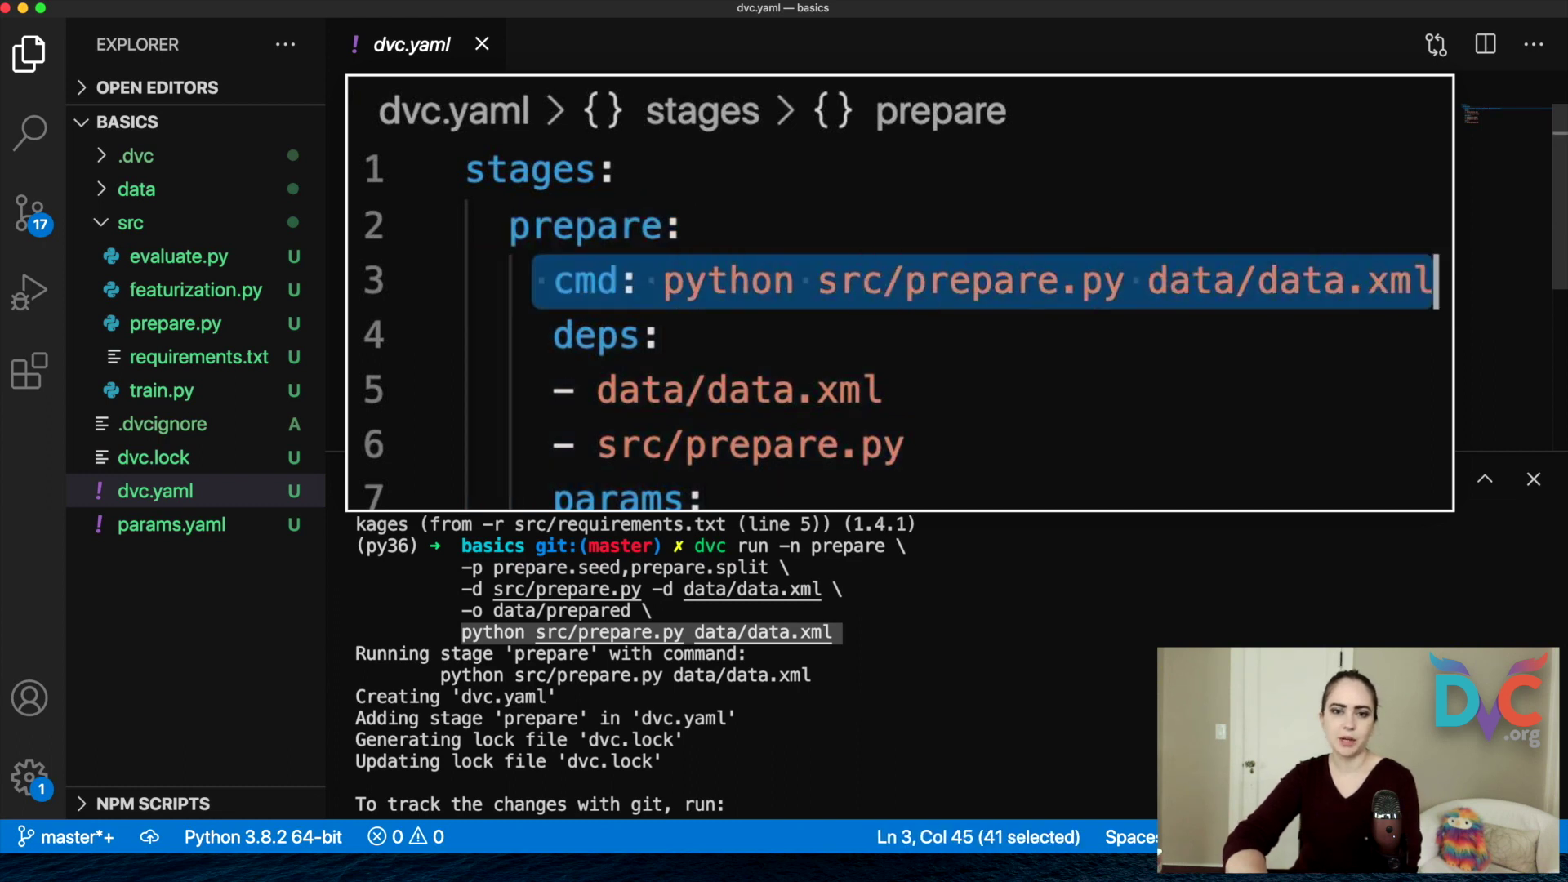
pyautogui.moveTo(543, 336); pyautogui.dragTo(907, 445)
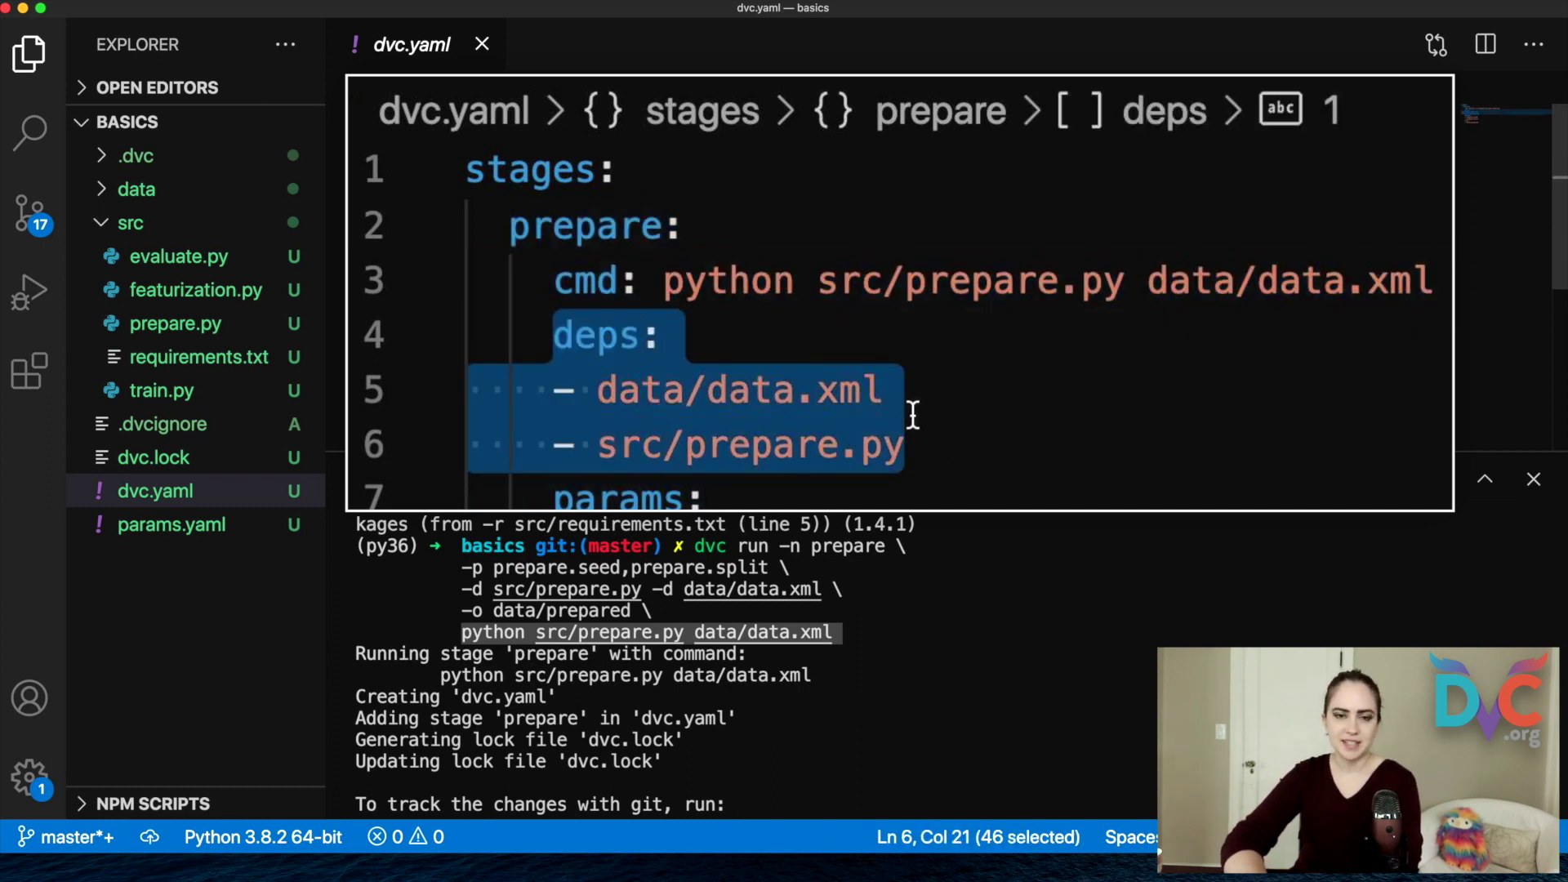
pyautogui.click(887, 392)
pyautogui.click(906, 445)
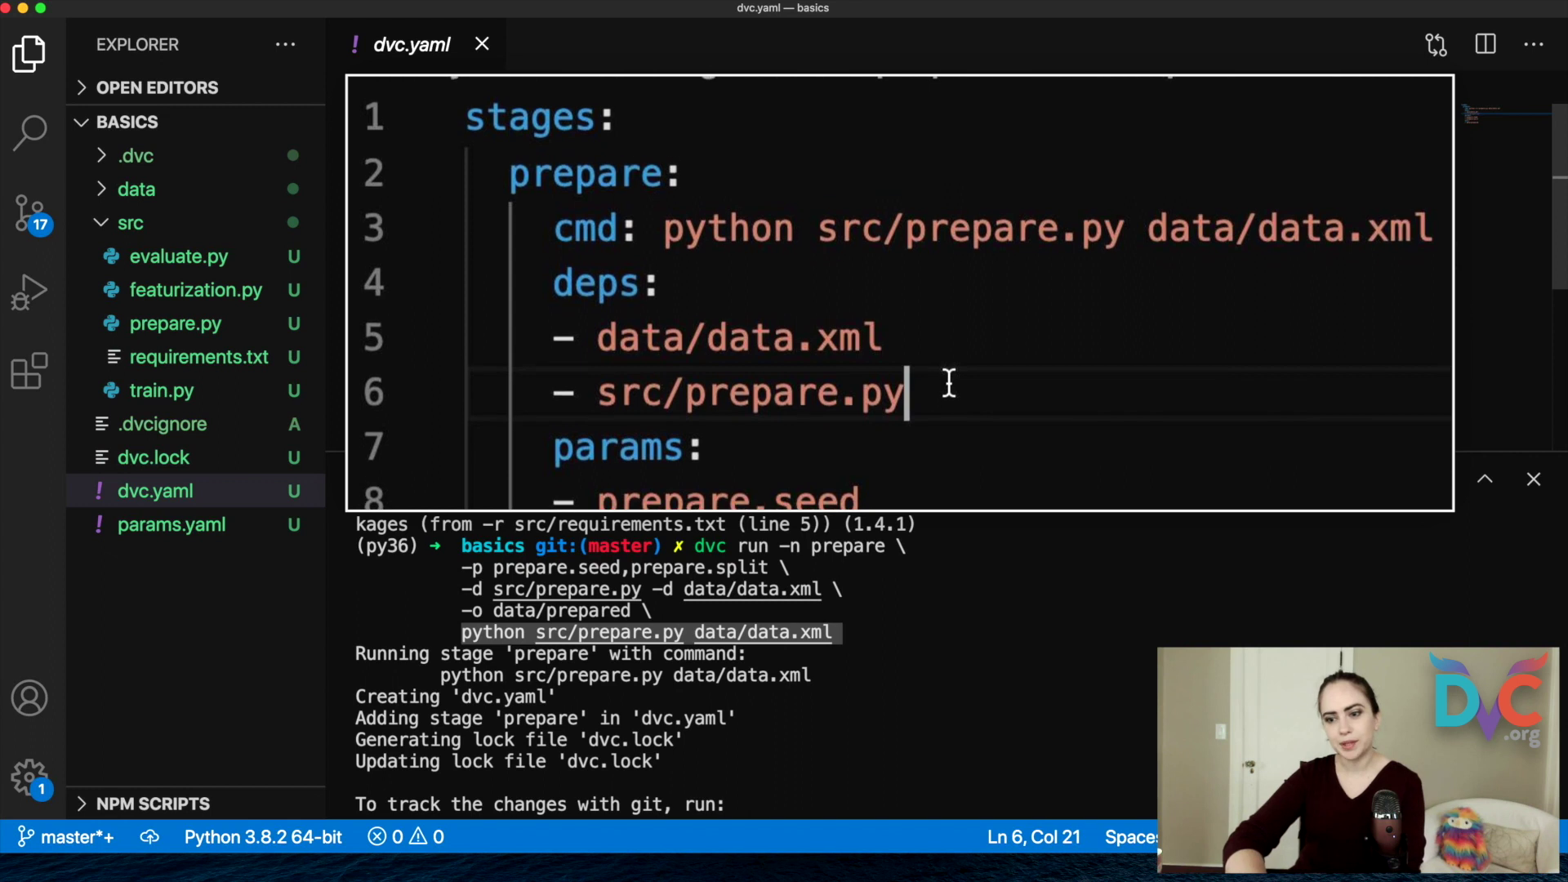
pyautogui.scroll(-2, 906, 418)
pyautogui.scroll(-3, 864, 393)
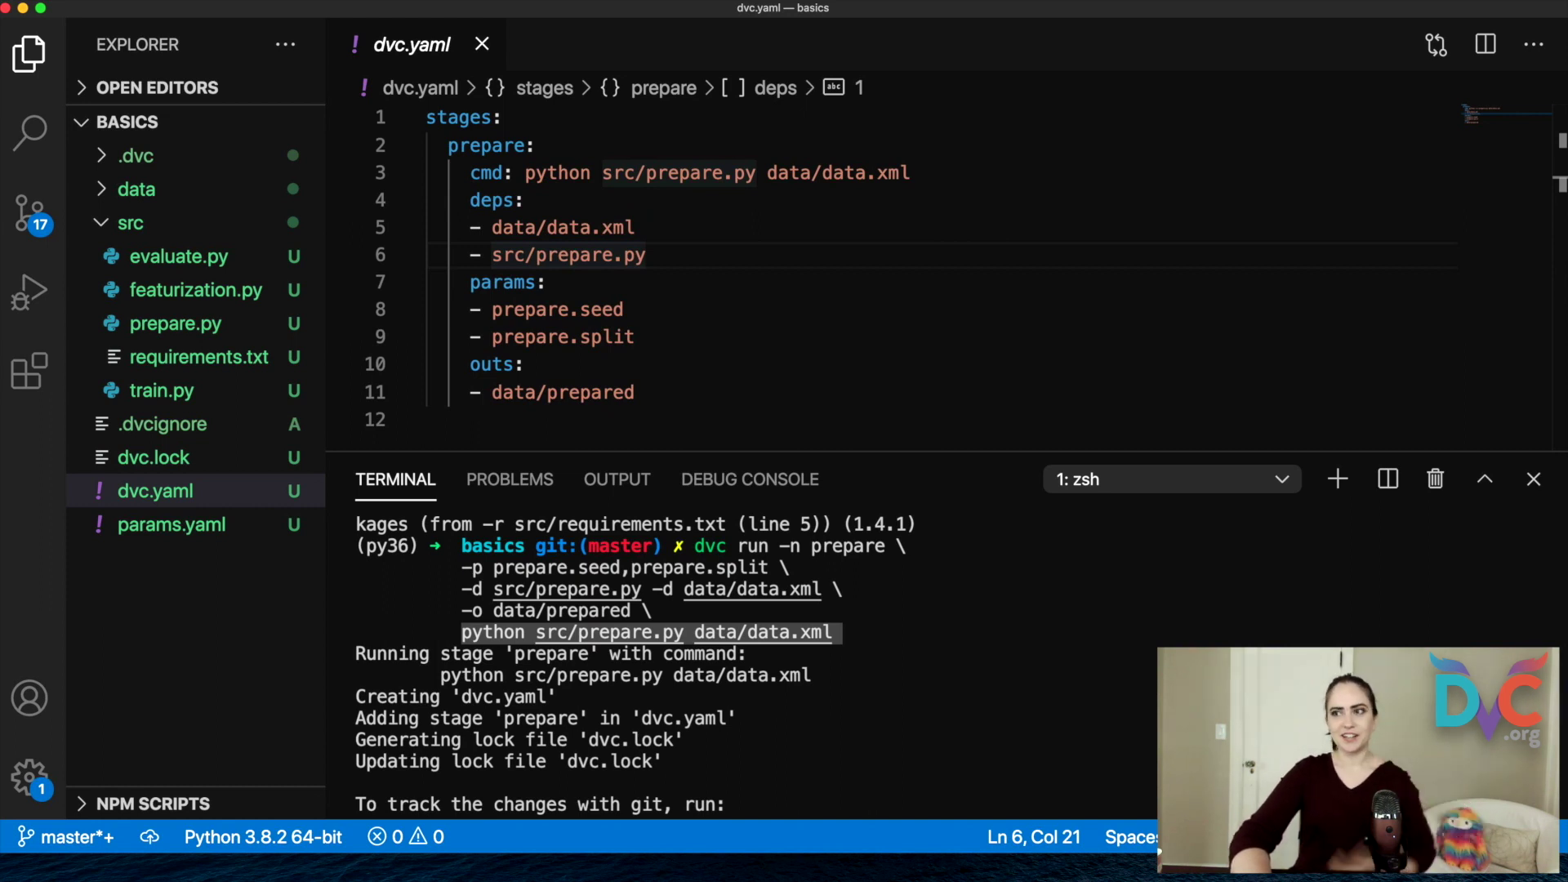
pyautogui.scroll(-3, 934, 763)
# - Clear the terminal and begin dvc run -n featurize, checking the parameters in params.yaml
pyautogui.click(935, 763)
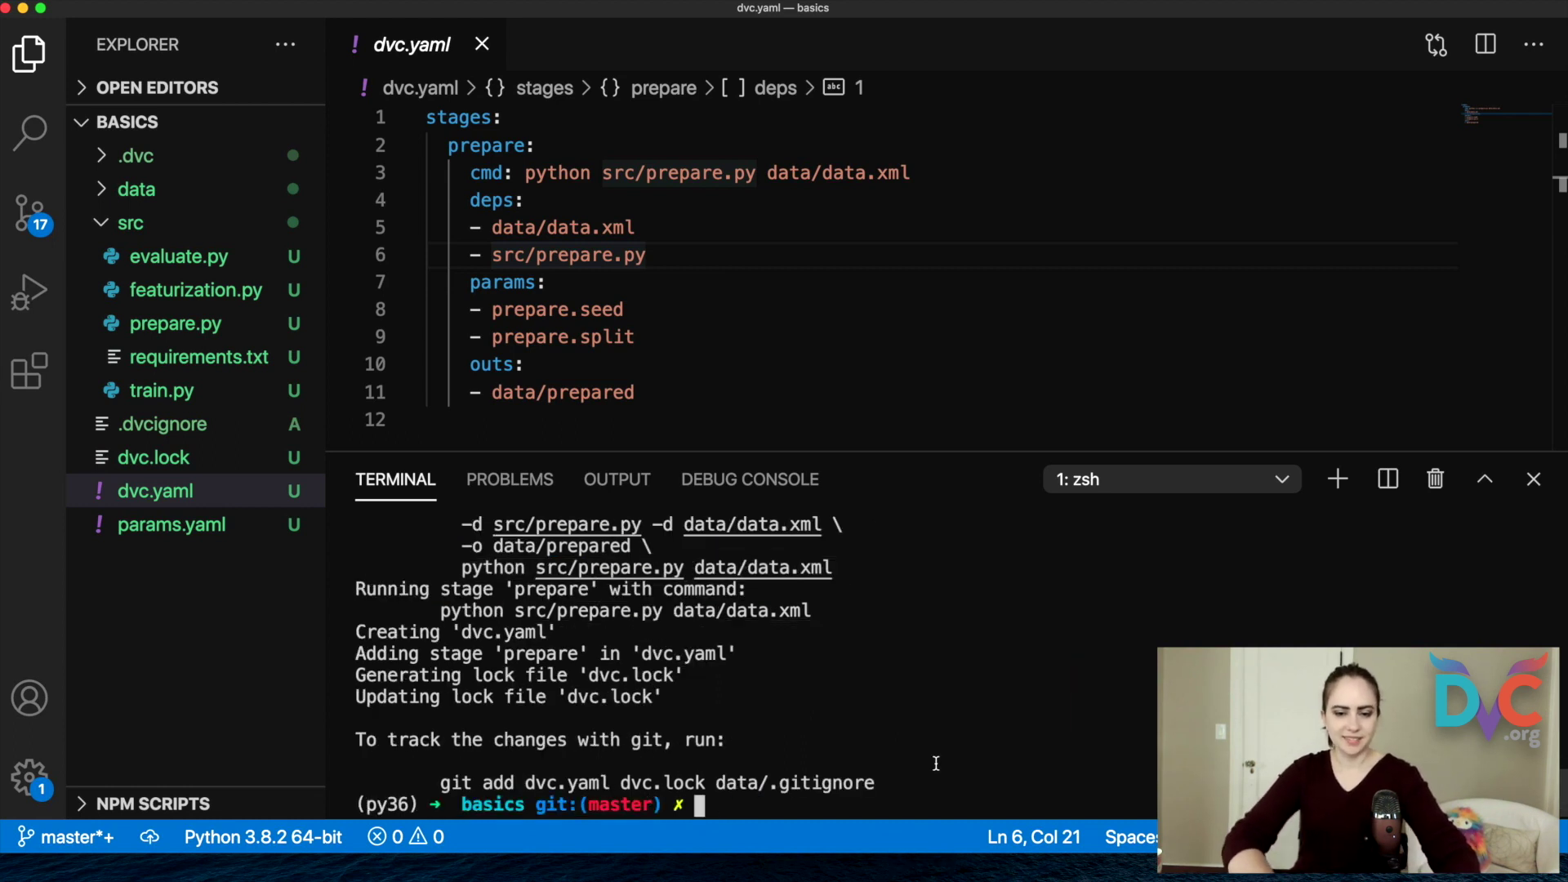
pyautogui.write('clear')
pyautogui.press('Return')
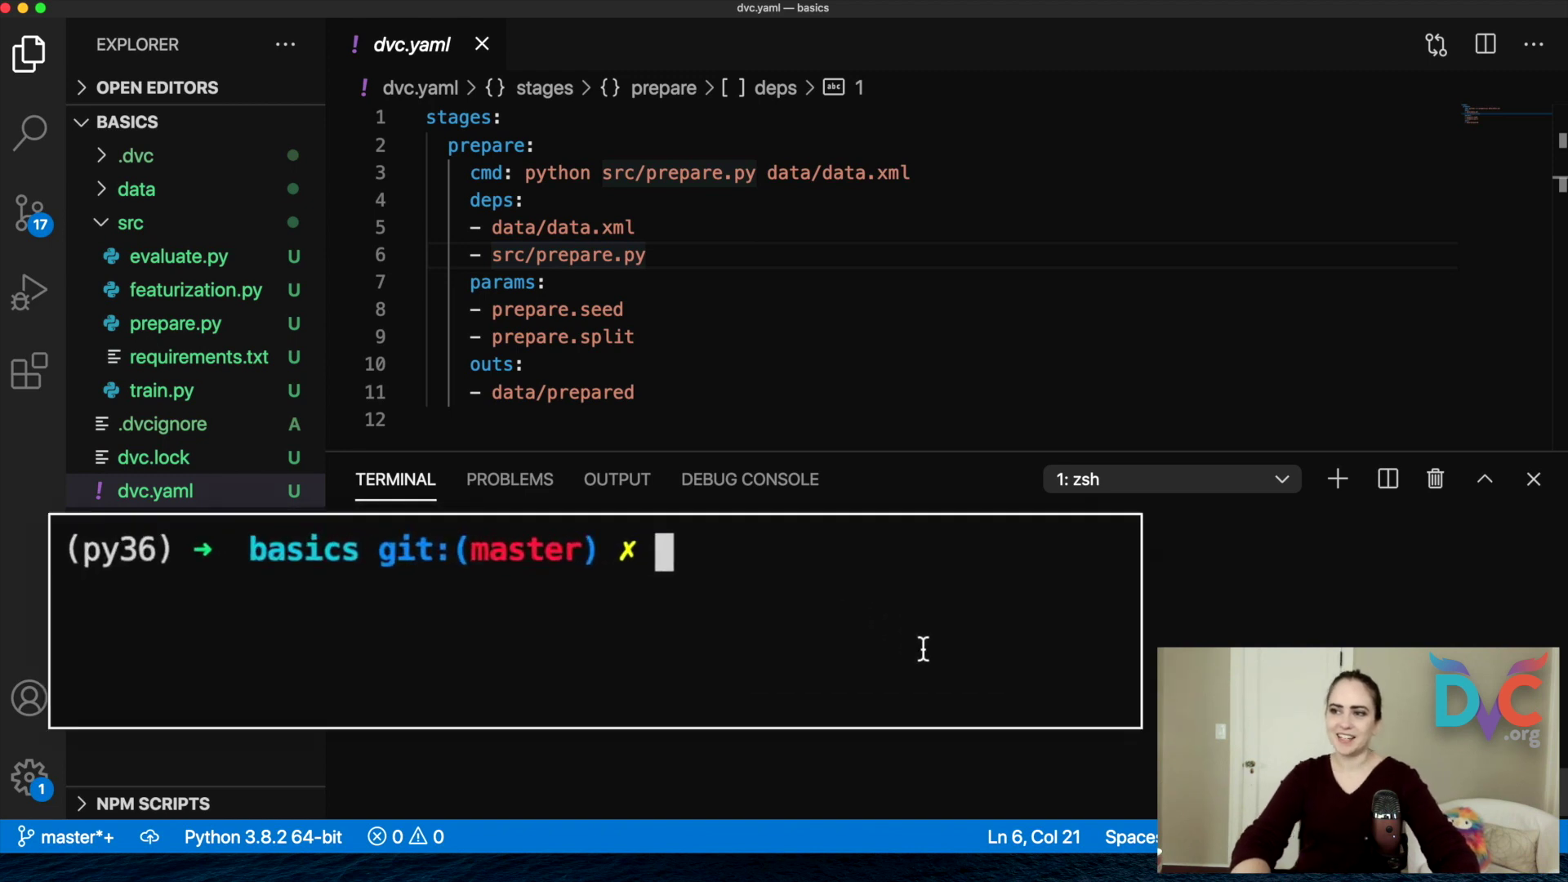
pyautogui.write('dvc ')
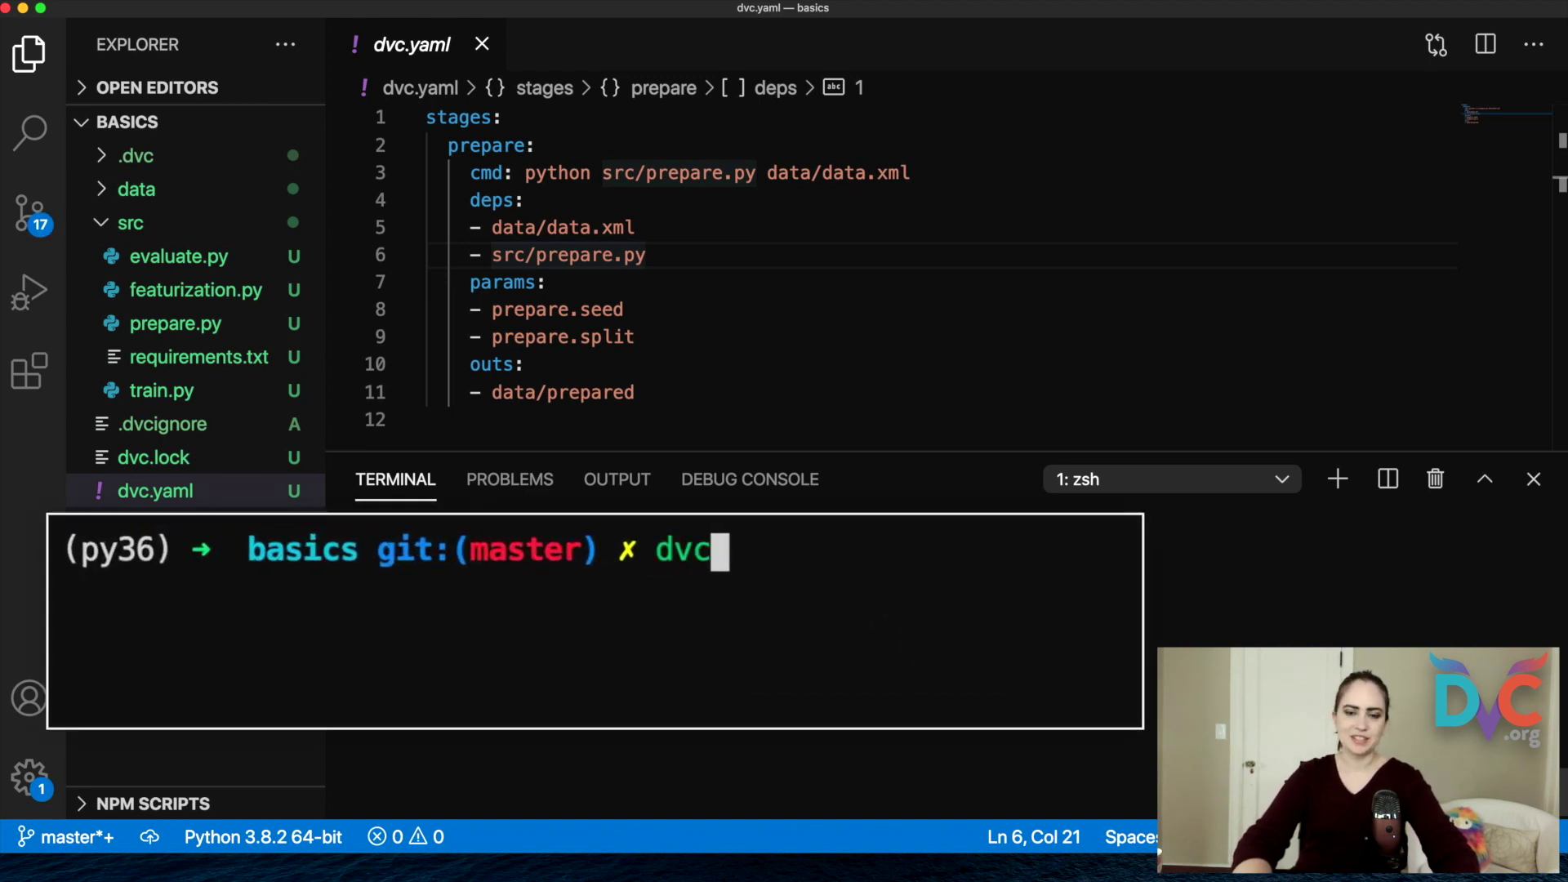
pyautogui.write('run ')
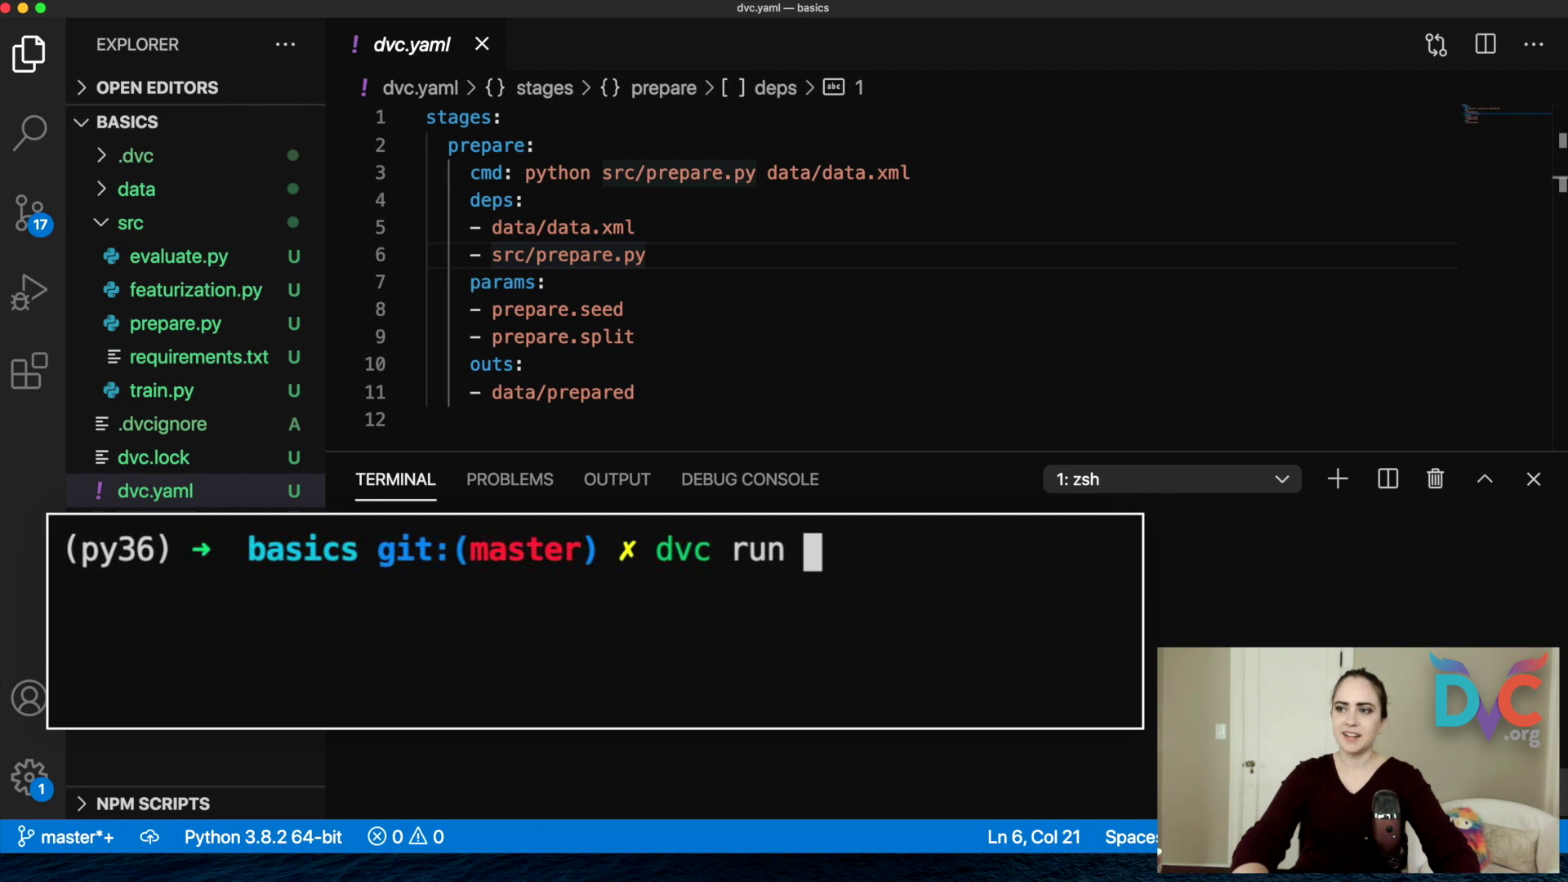
pyautogui.write('-n fe')
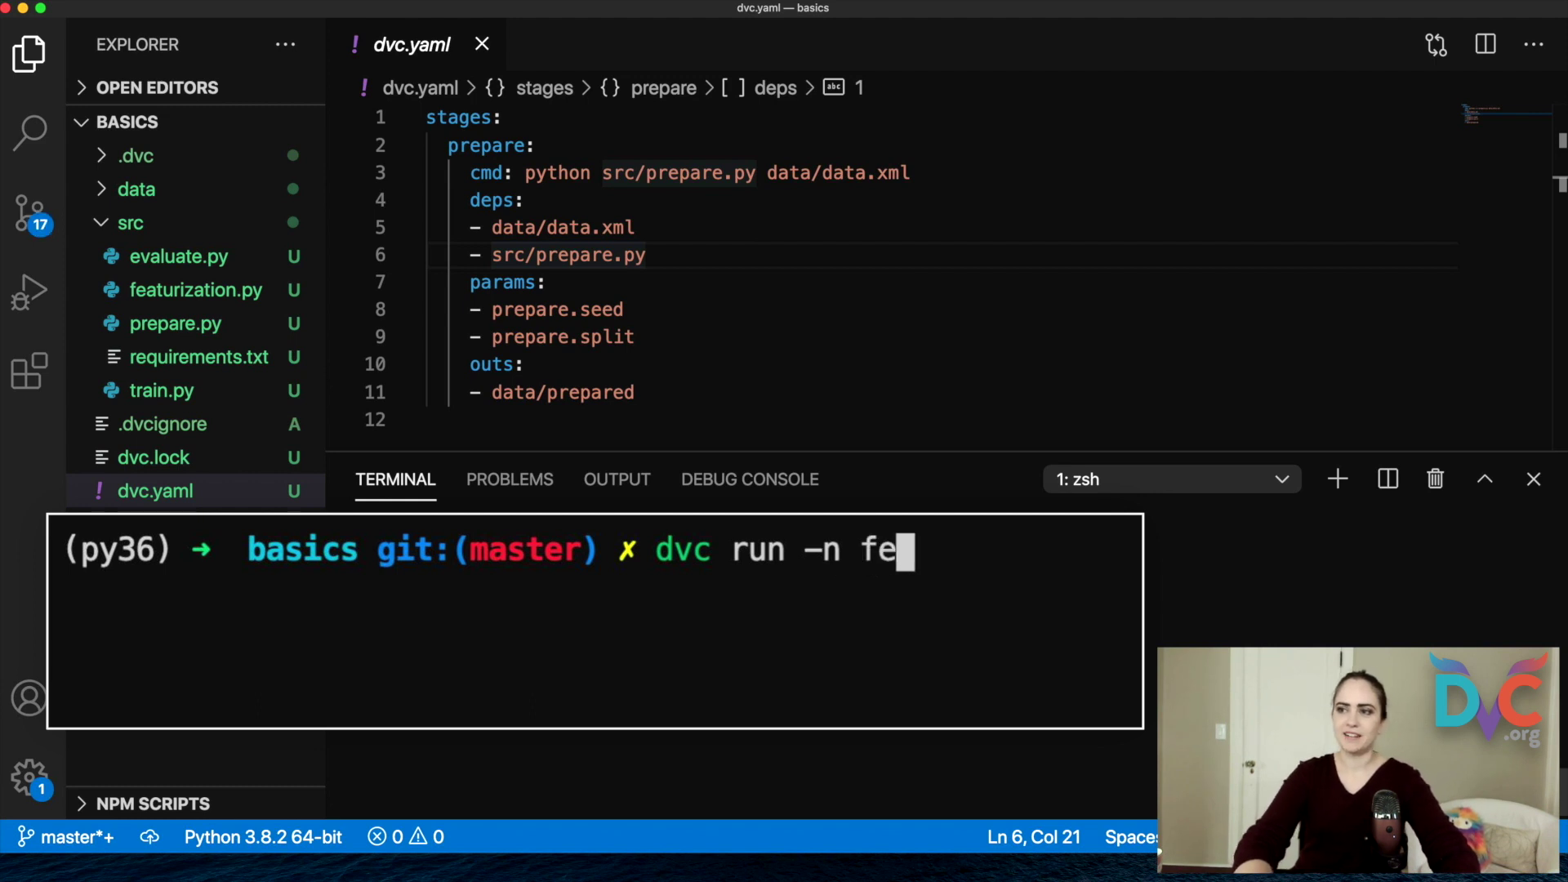
pyautogui.write('aturize ')
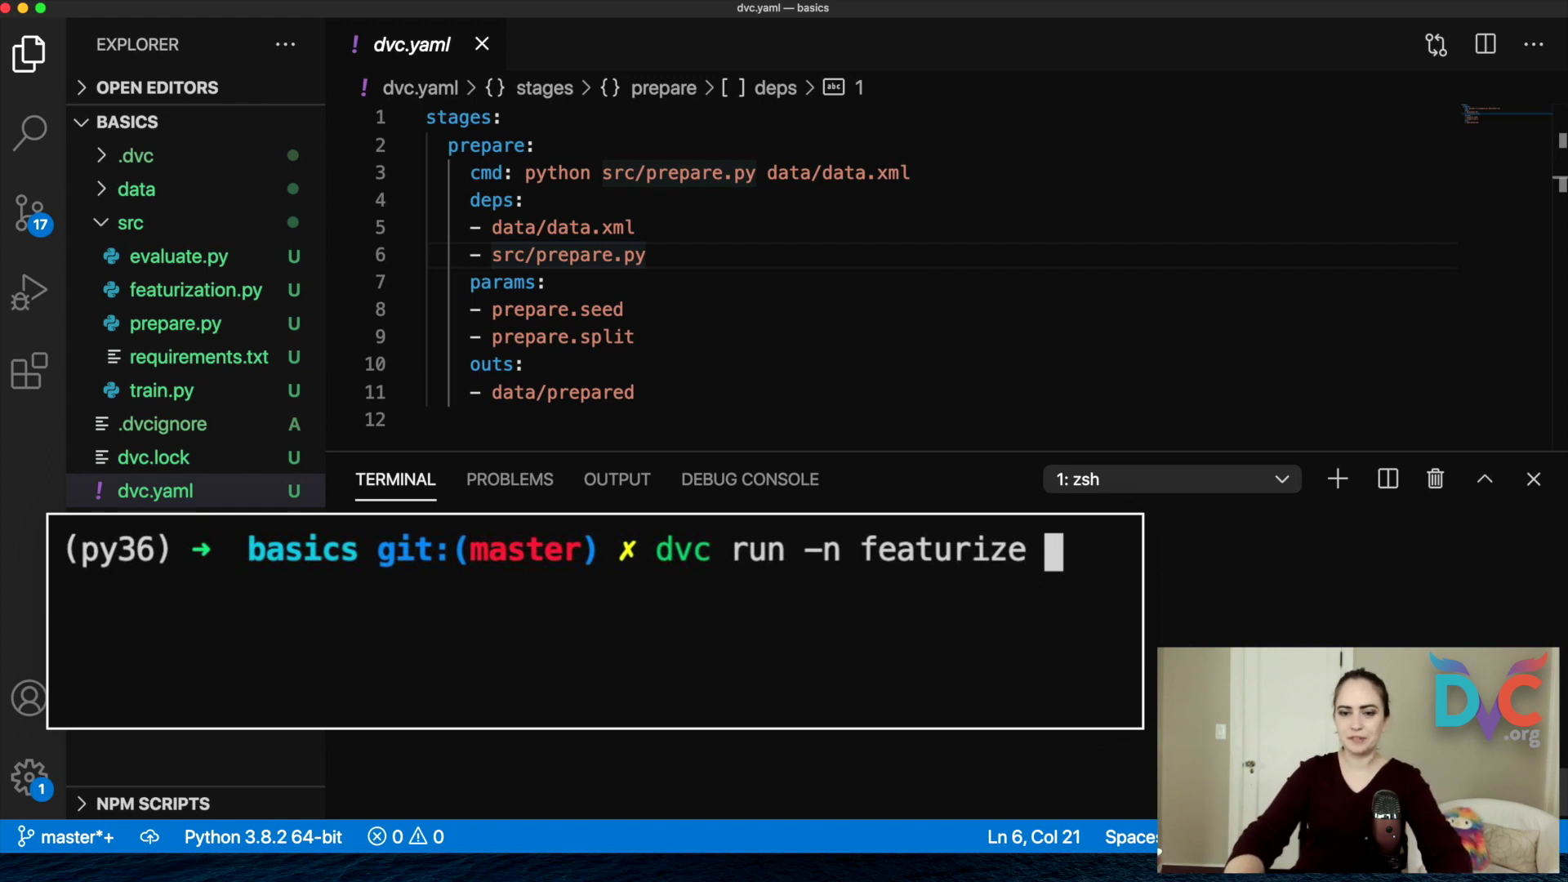
pyautogui.write('\\')
pyautogui.press('Return')
pyautogui.write('-')
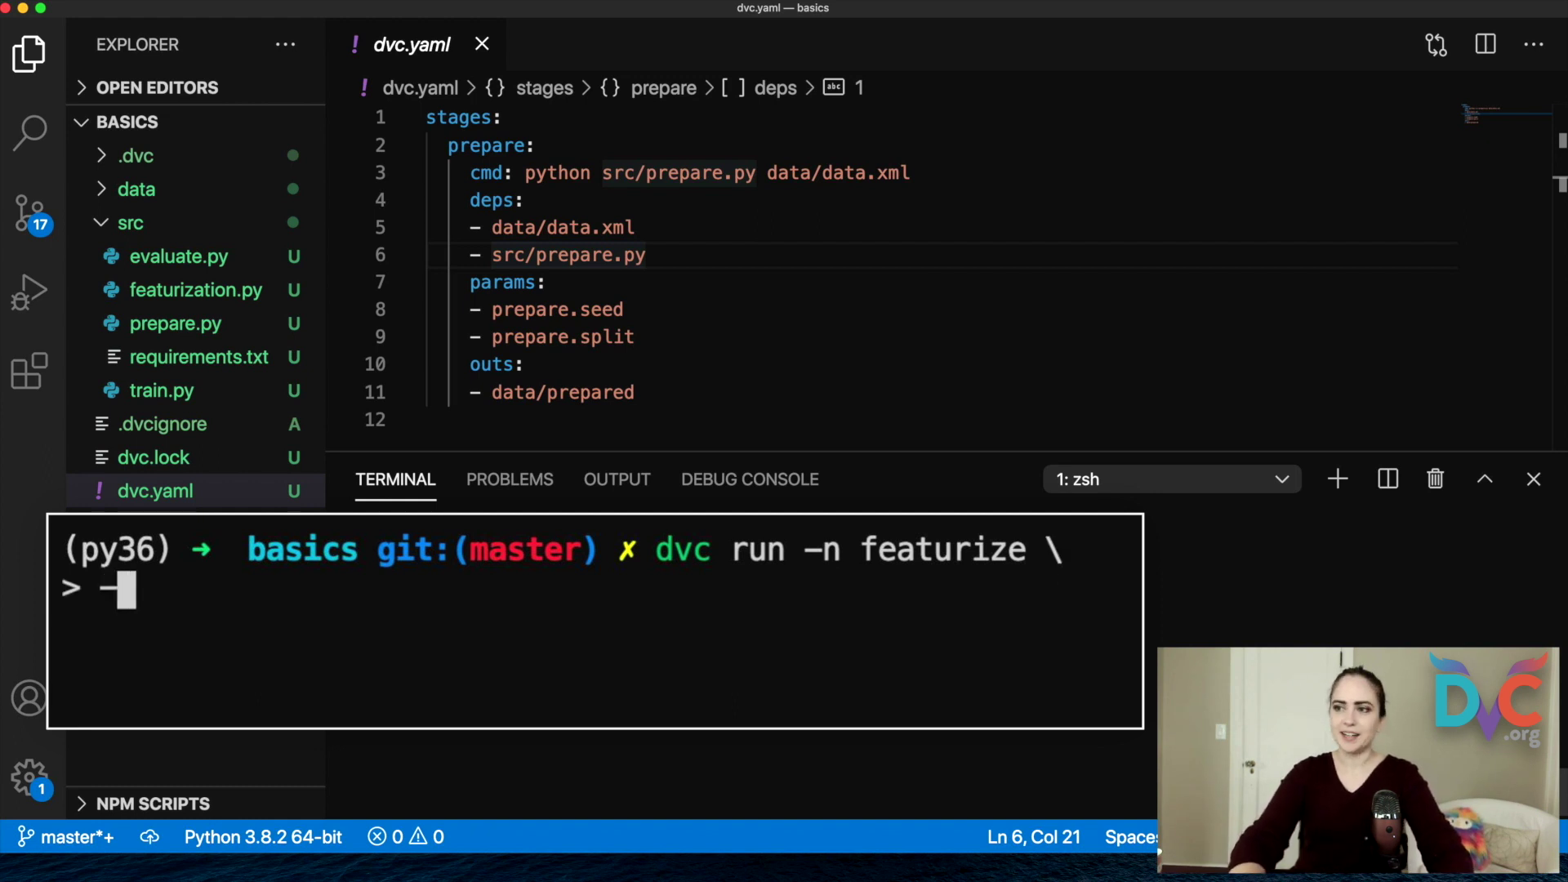
pyautogui.write('p')
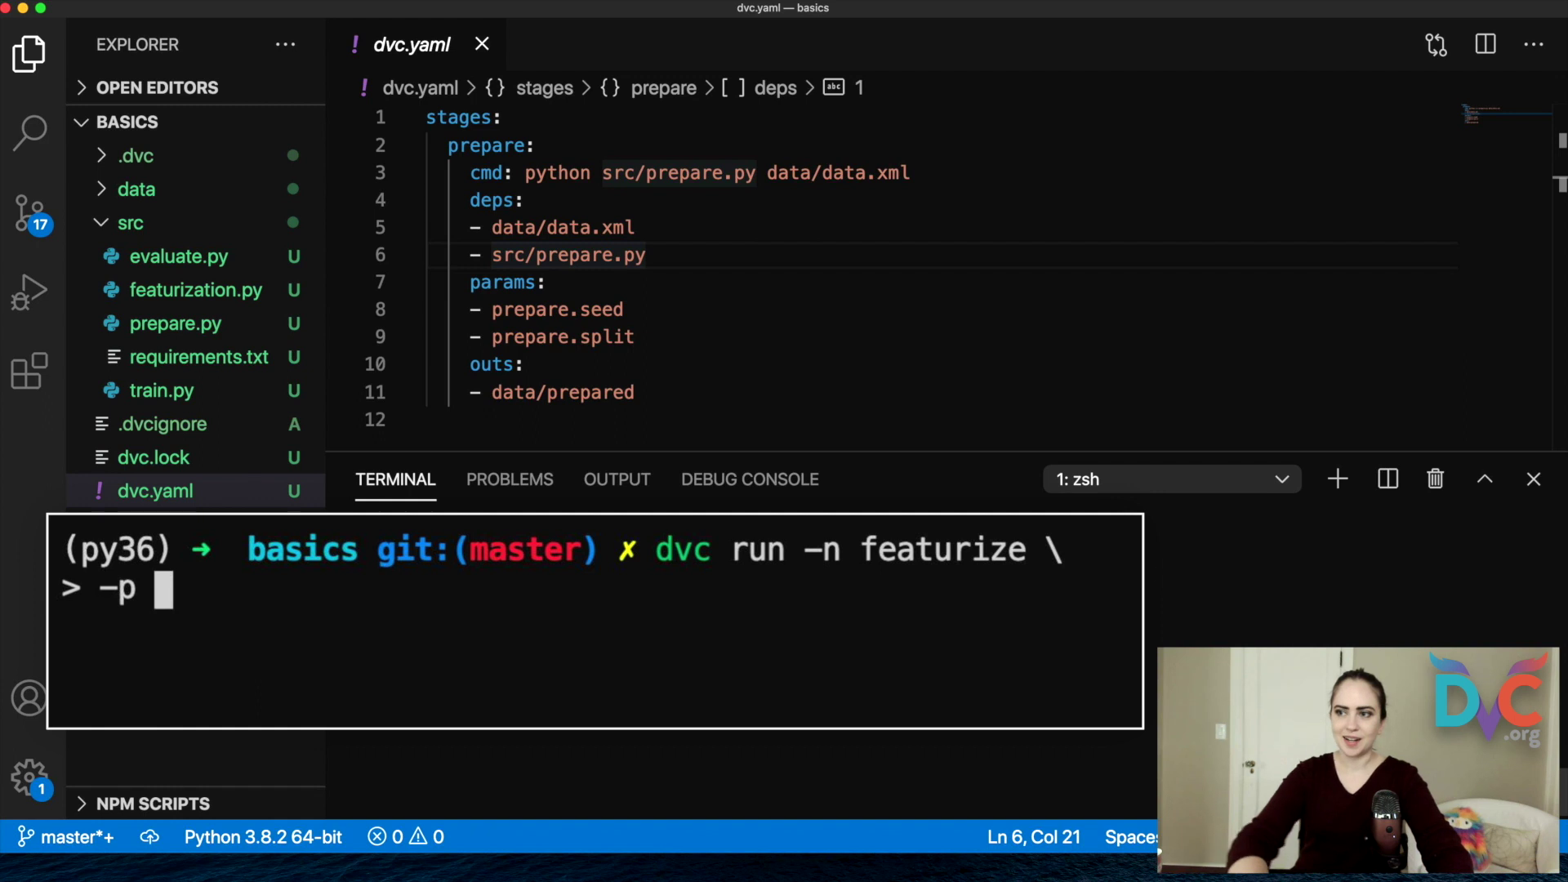
pyautogui.click(166, 525)
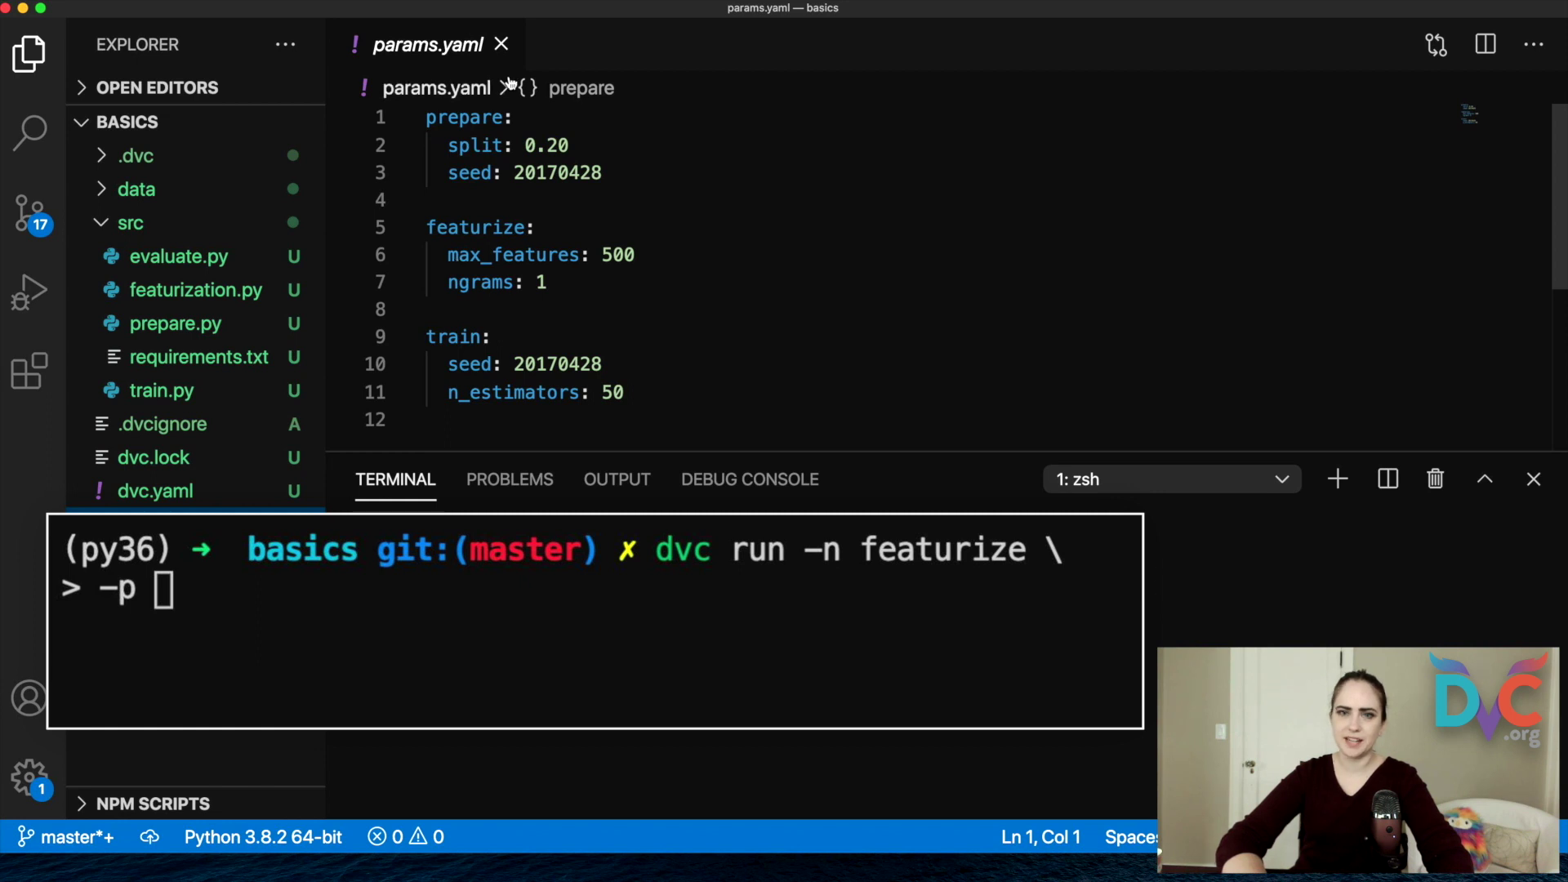
pyautogui.click(676, 612)
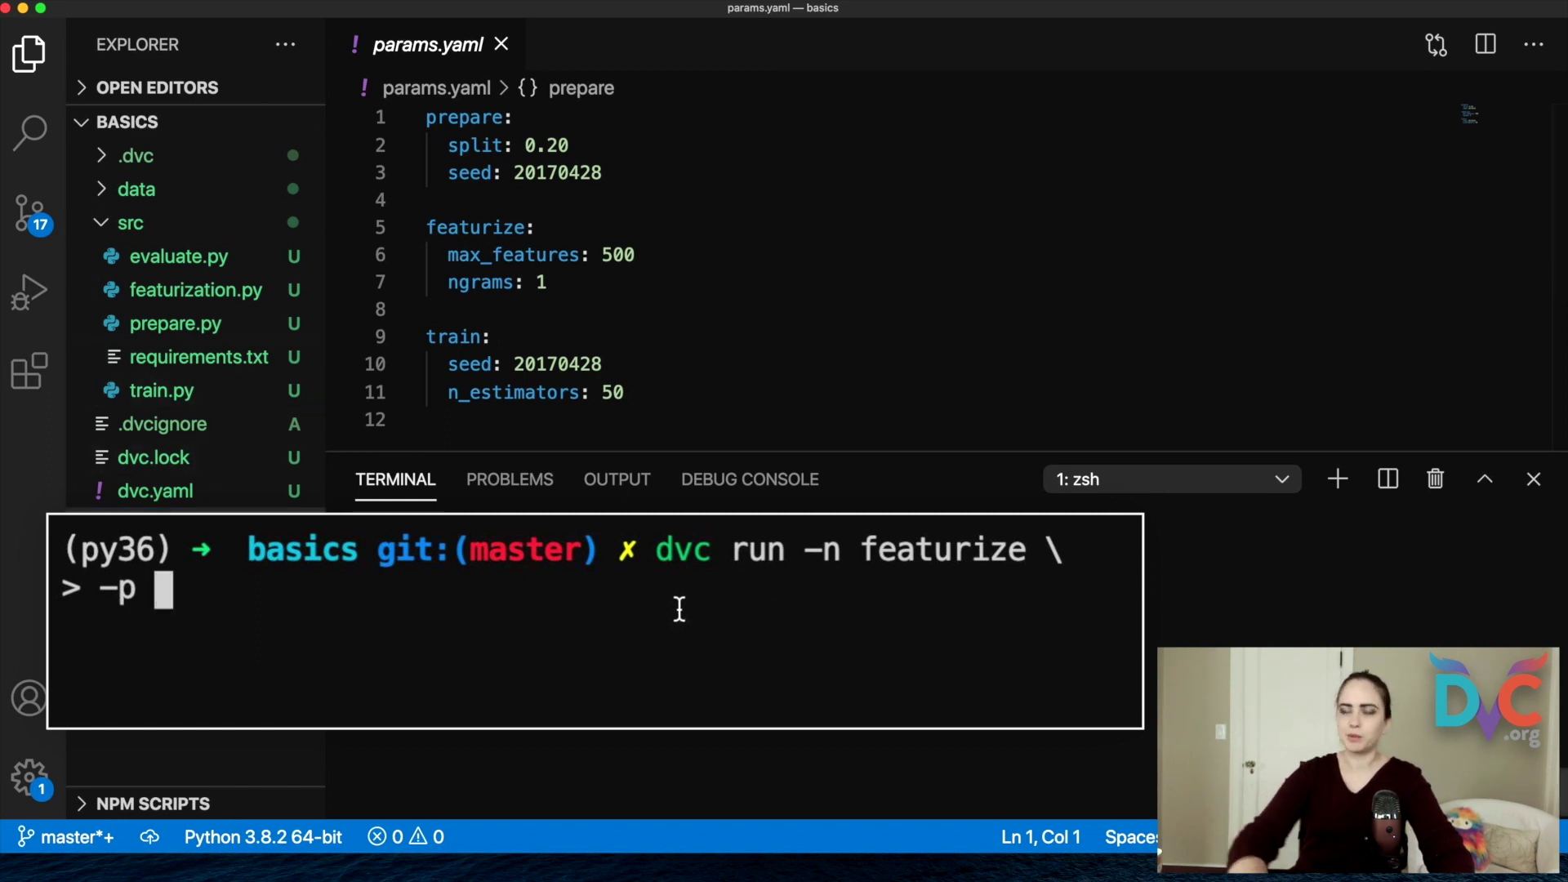
pyautogui.write('fea')
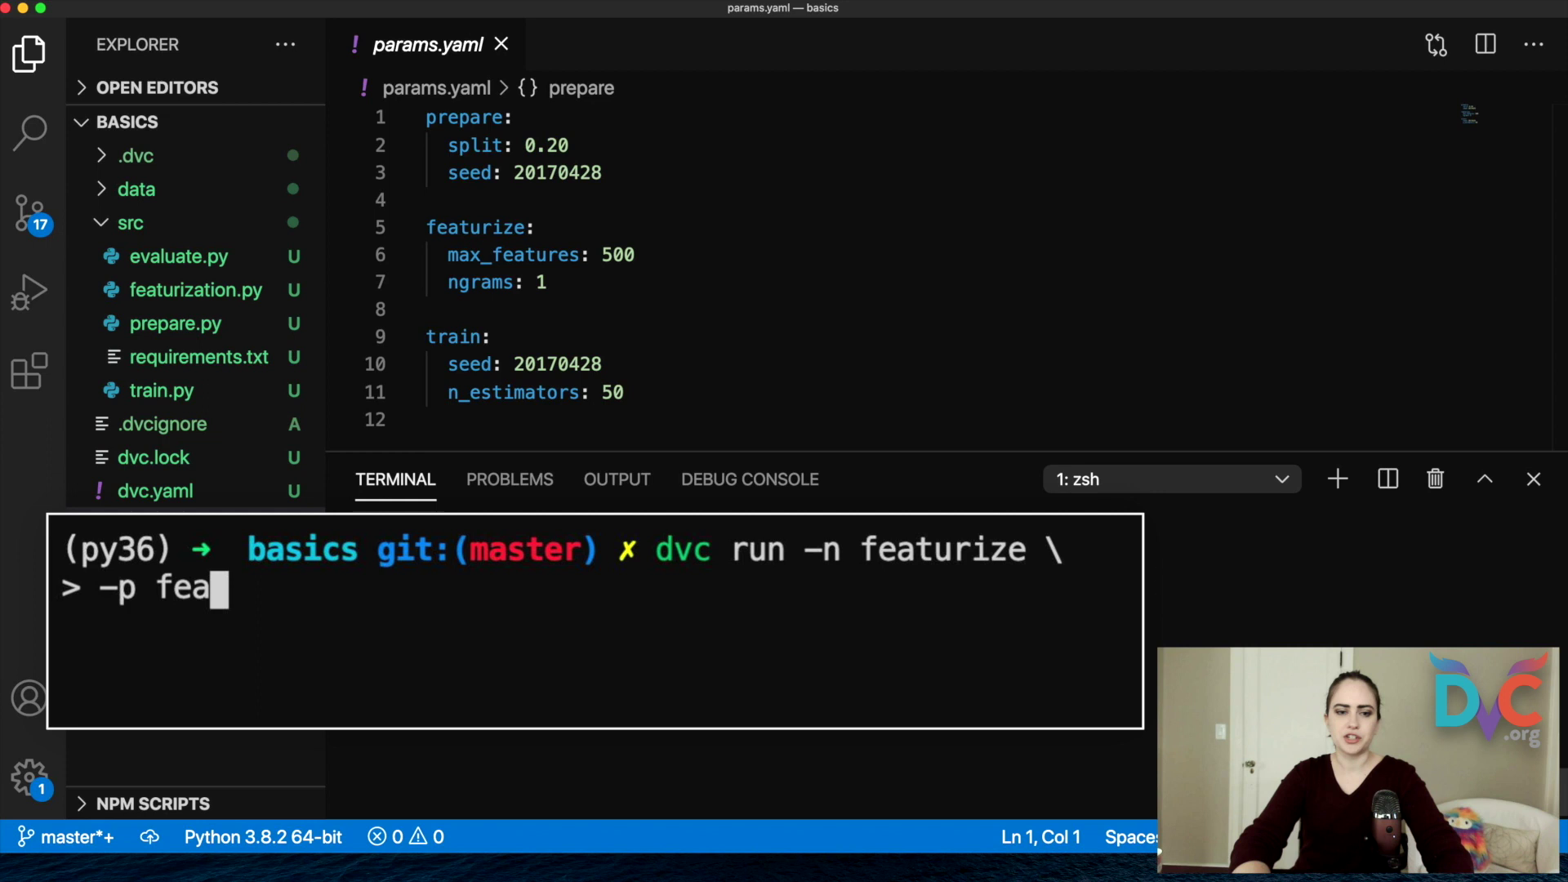
pyautogui.write('turize.max_')
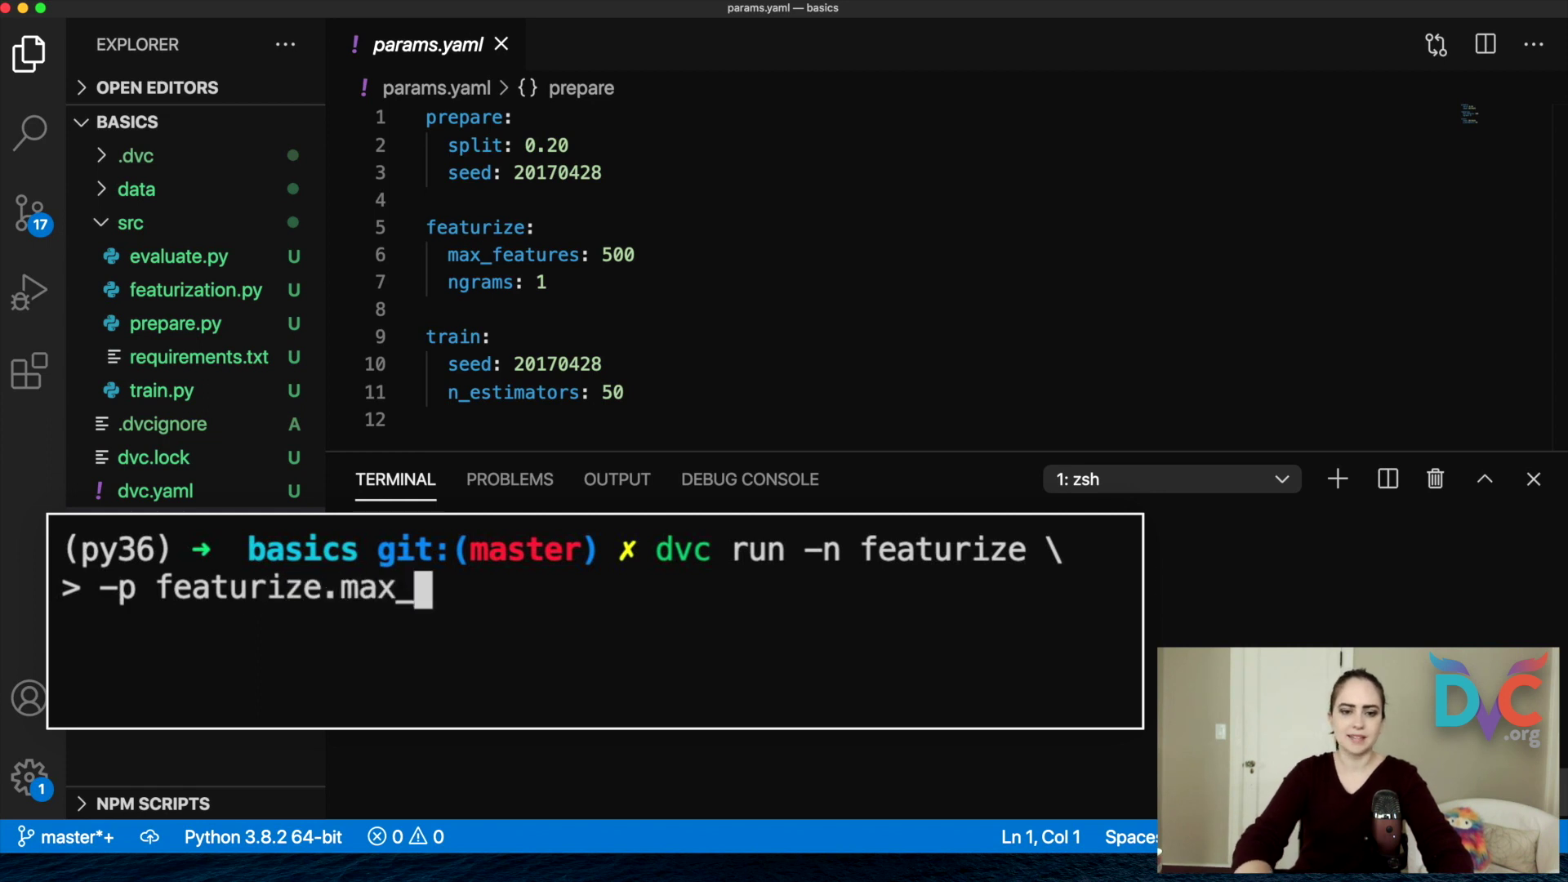
pyautogui.write('features,')
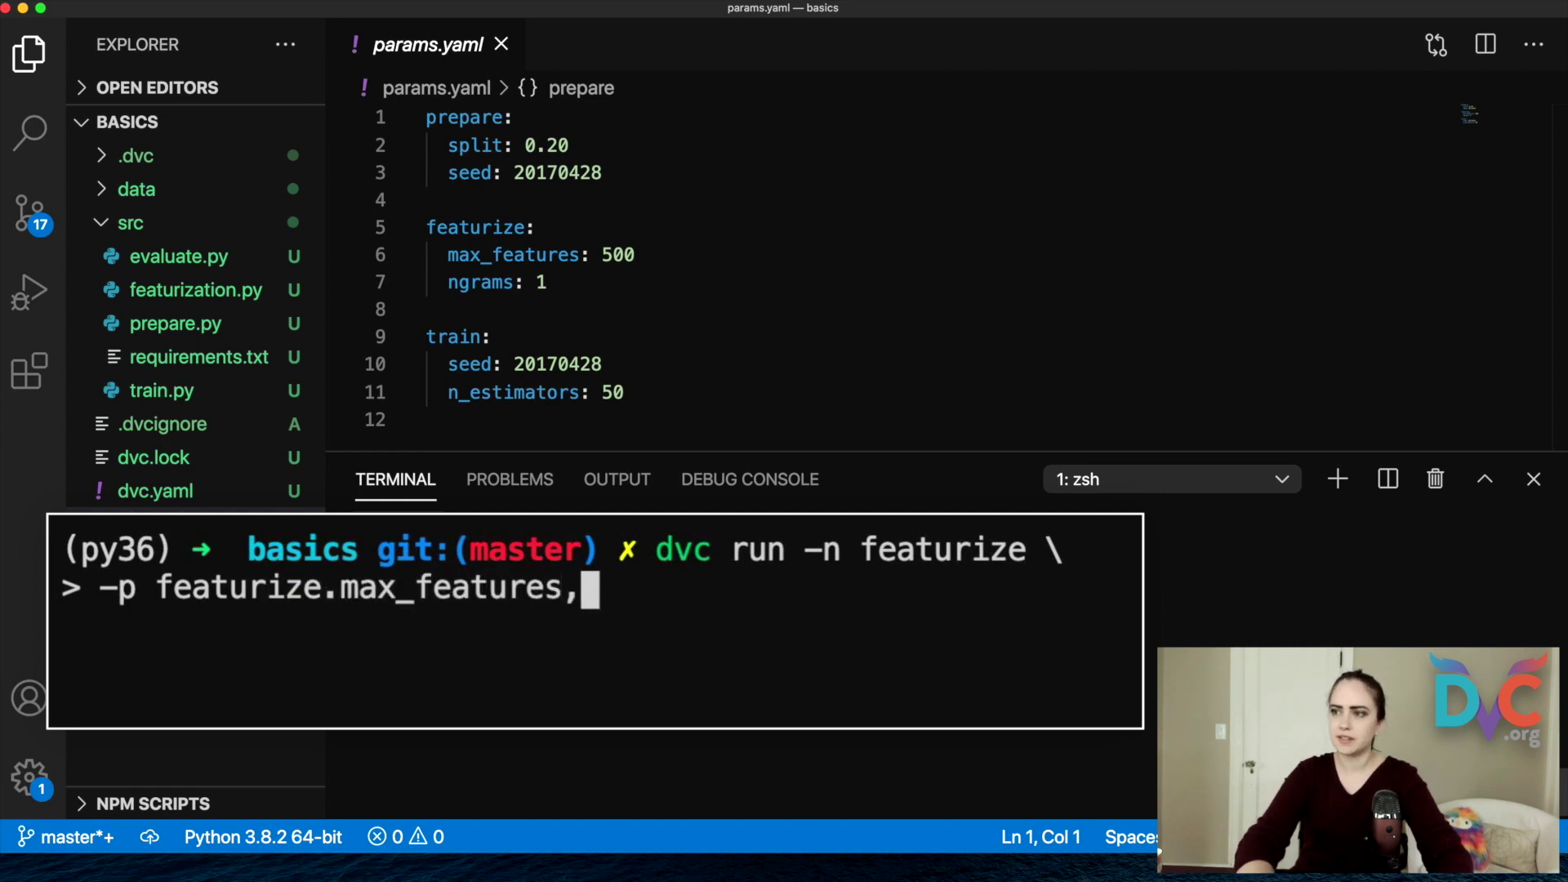
pyautogui.write('featurize.n')
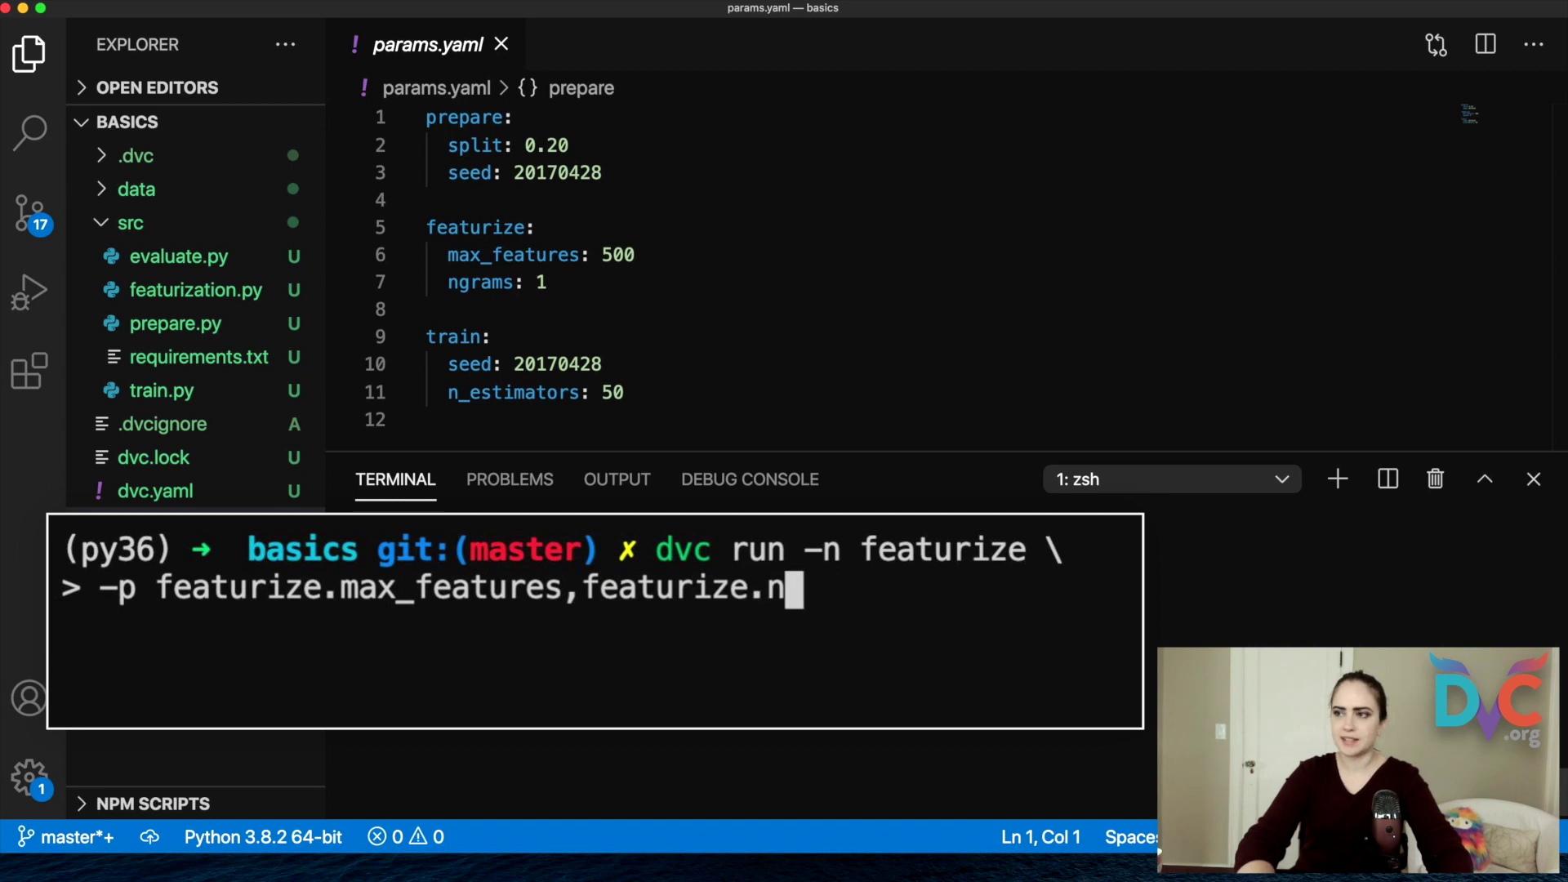
pyautogui.write('a')
# - Fix the ngrams parameter, then add deps src/featurization.py and data/prepared and output data/features
pyautogui.press('BackSpace')
pyautogui.write('grams \\')
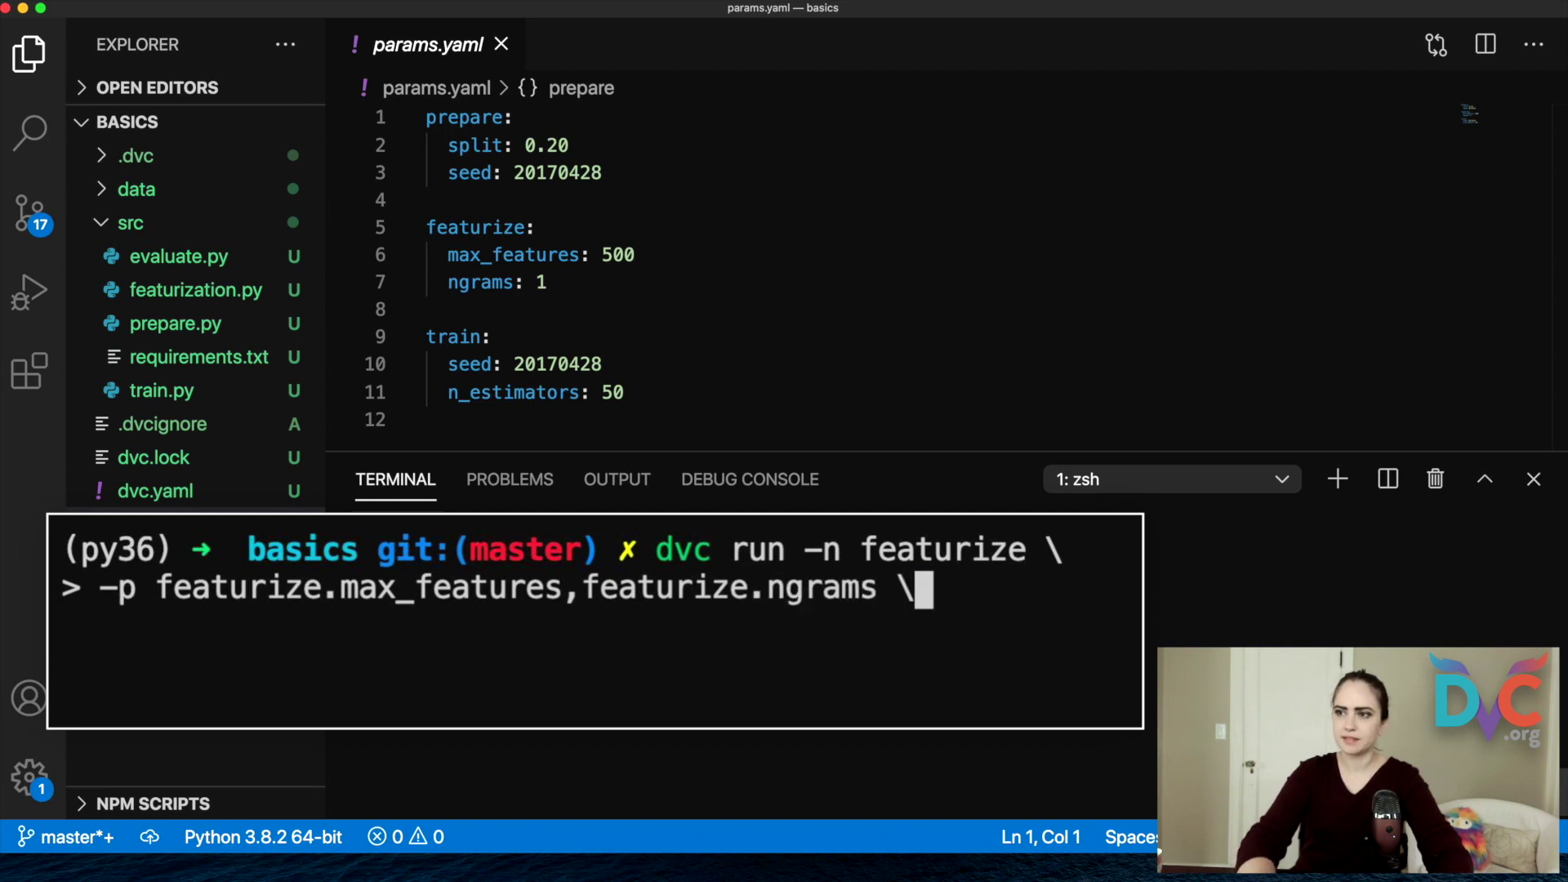
pyautogui.press('Return')
pyautogui.write('-d ')
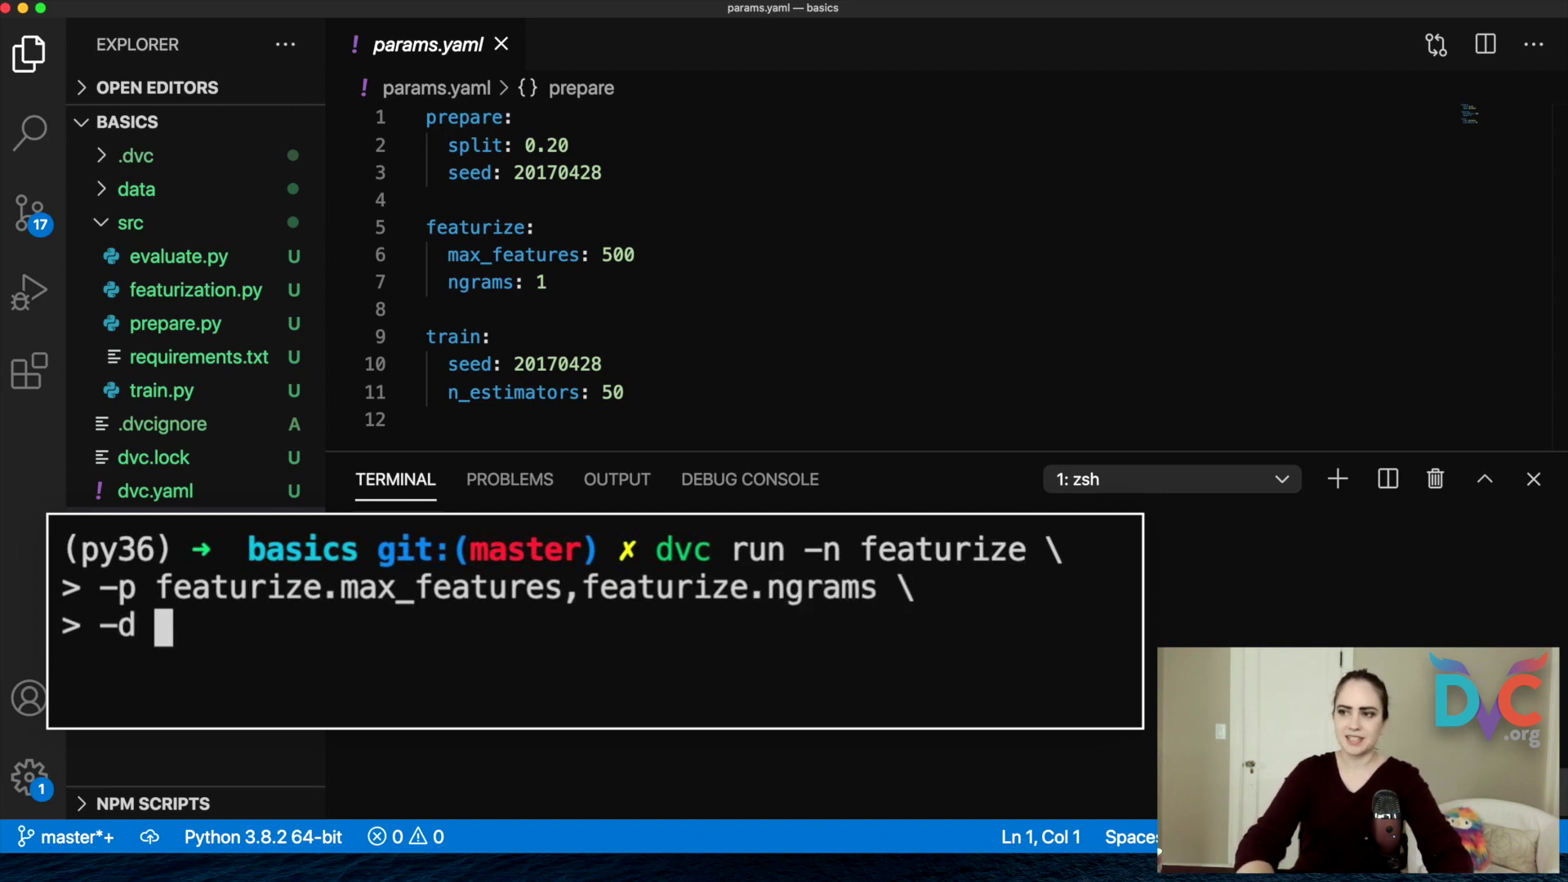
pyautogui.write('src/featuri')
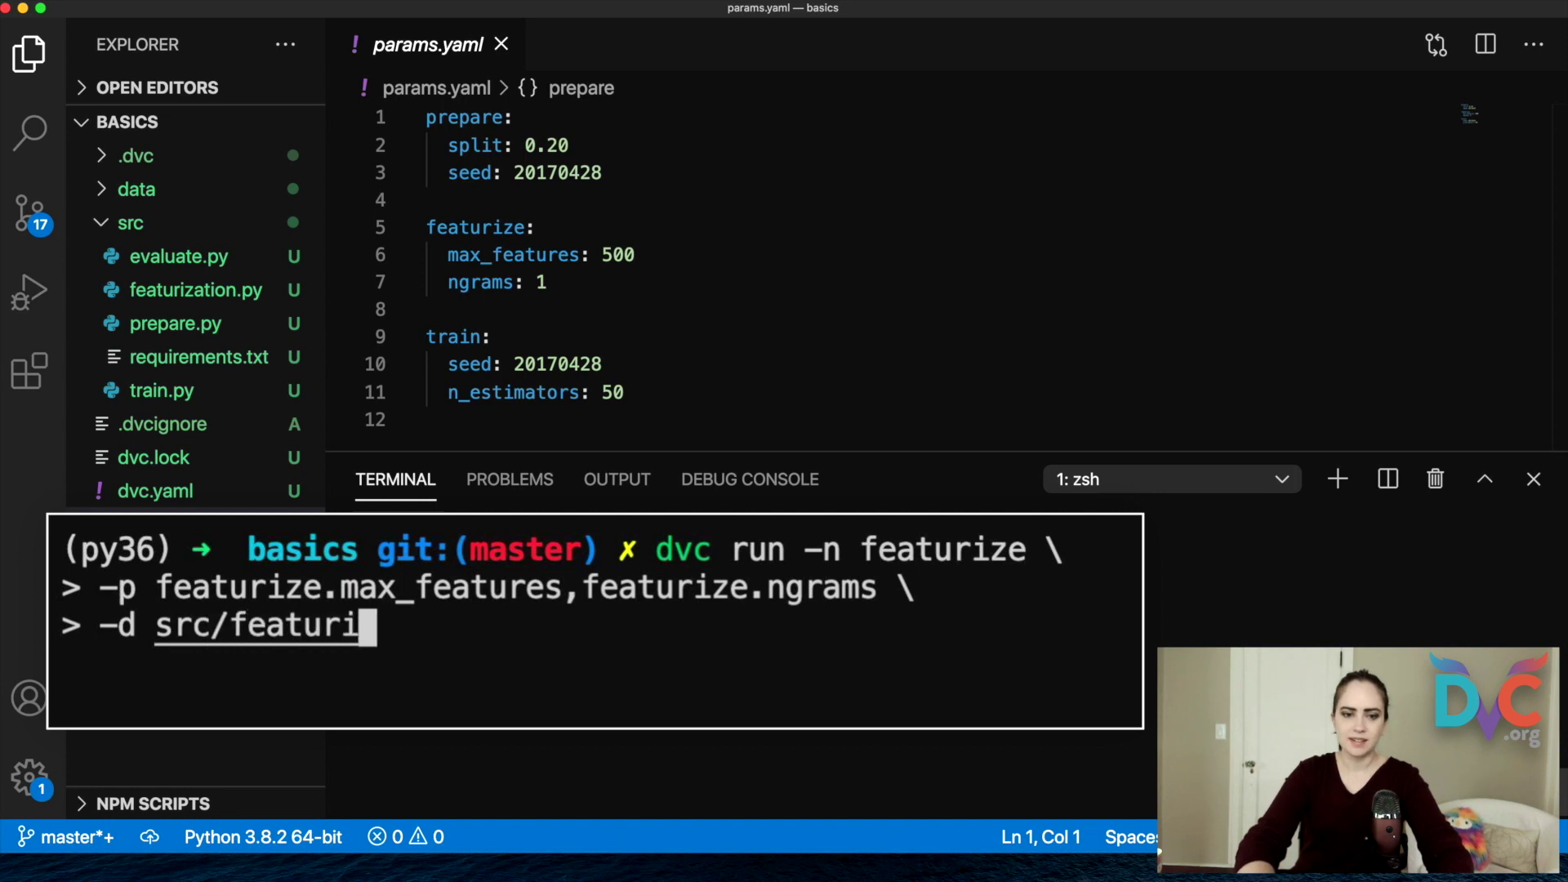
pyautogui.write('zation.py ')
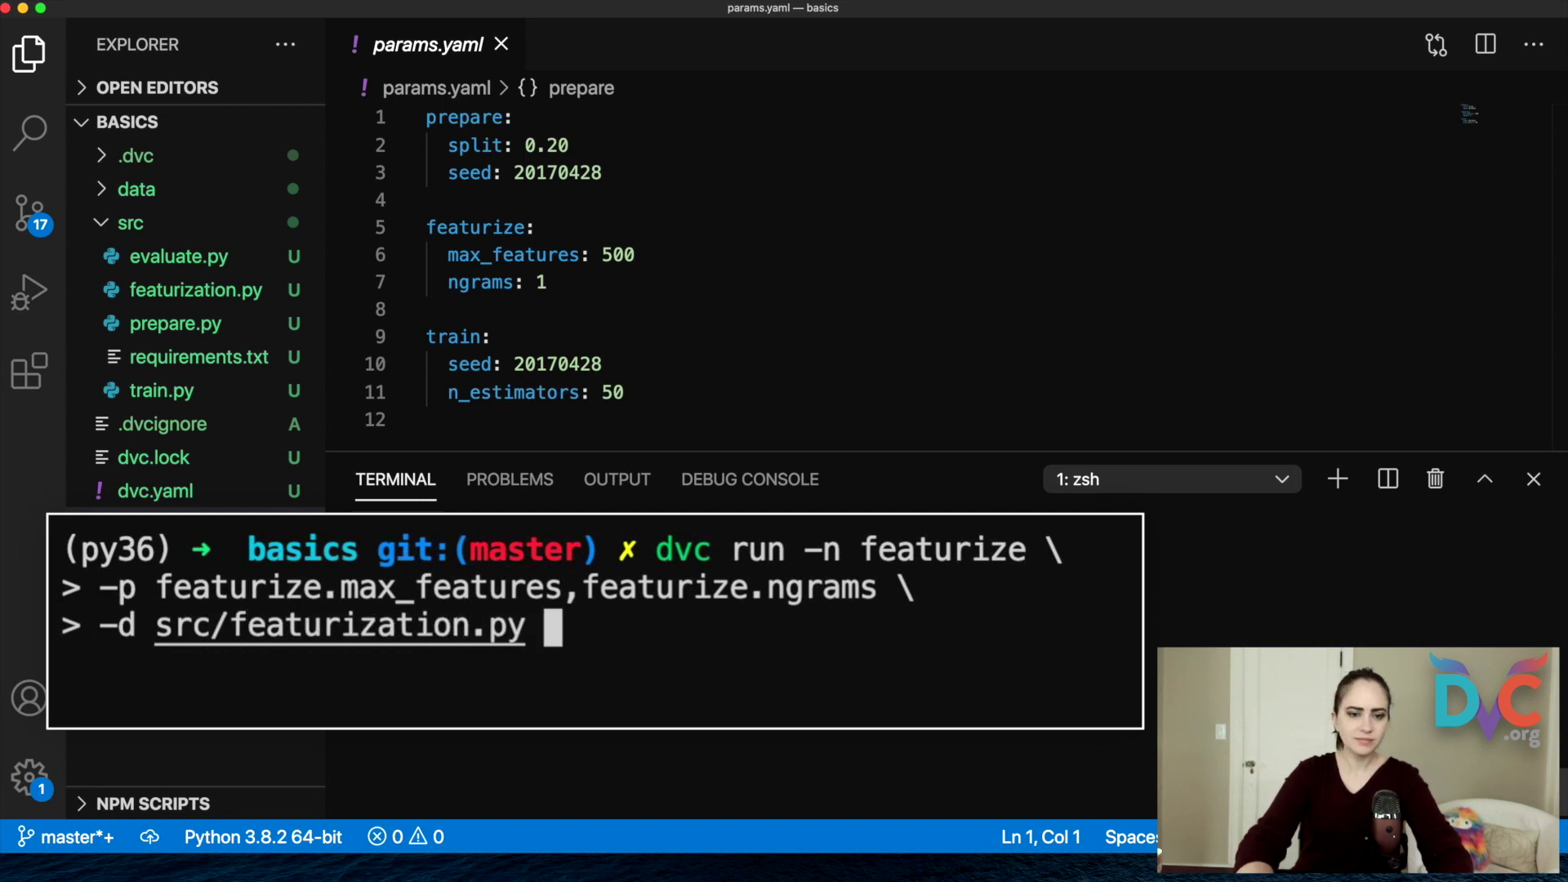
pyautogui.write('-d d')
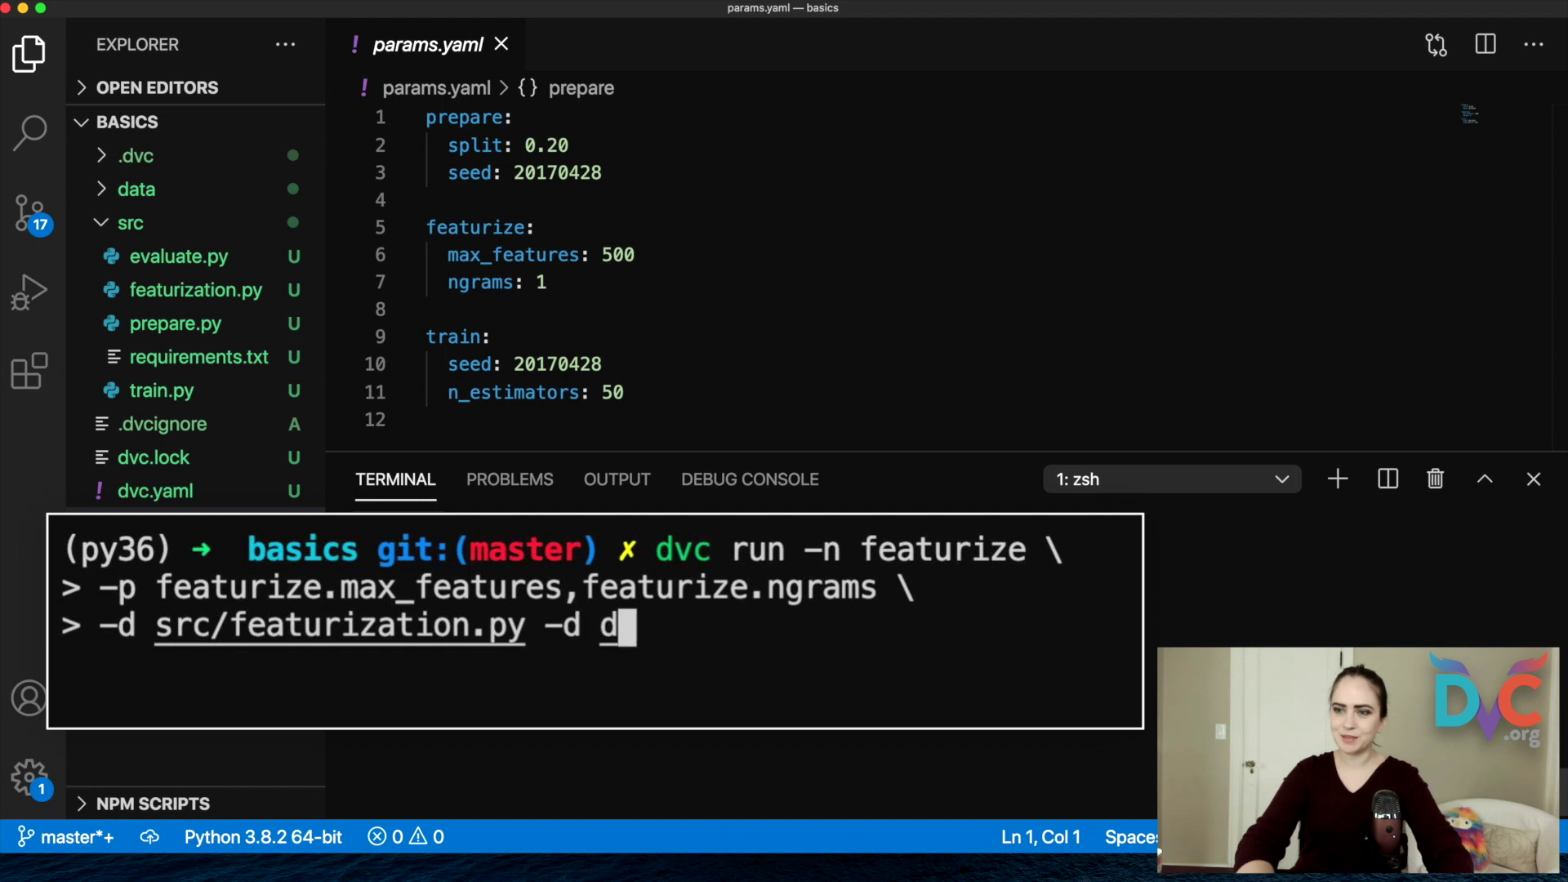
pyautogui.write('ata/prepared')
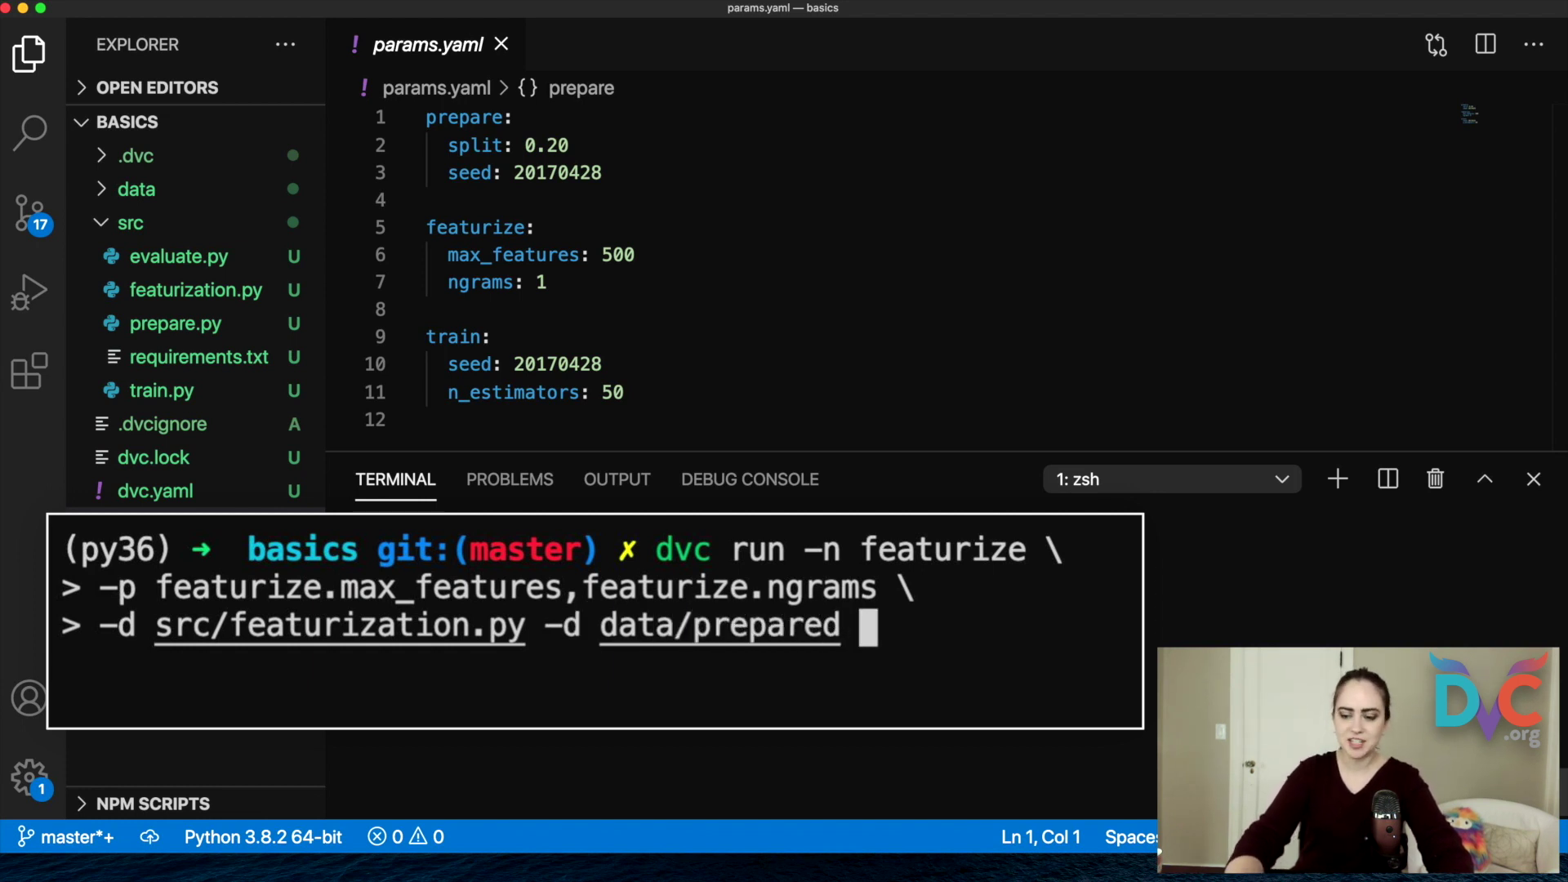
pyautogui.write(' \\')
pyautogui.press('Return')
pyautogui.write('-o ')
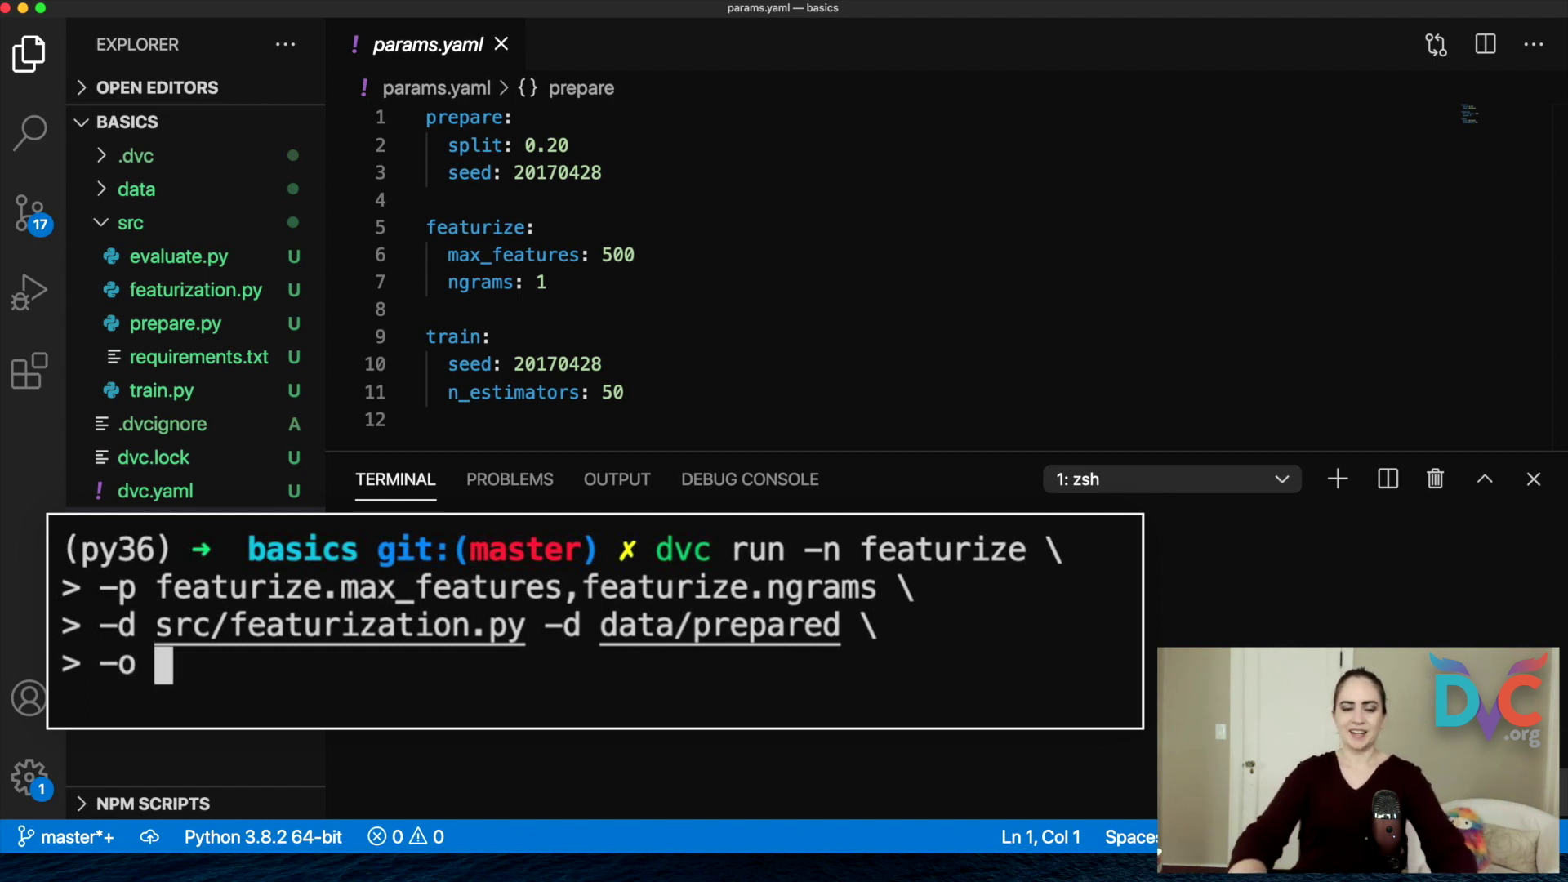
pyautogui.write('data/features ')
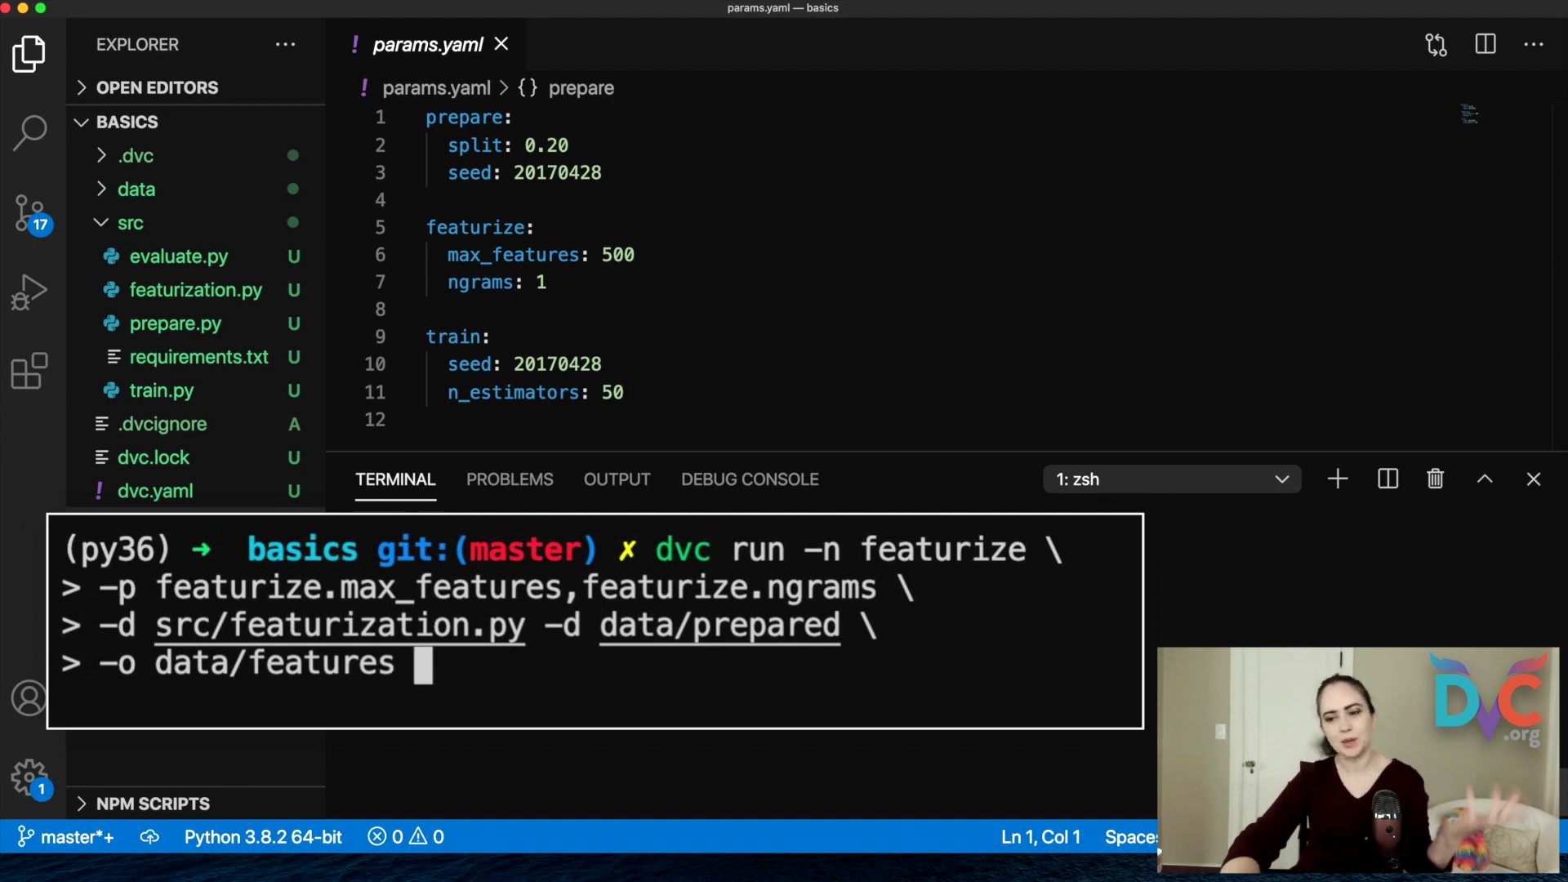
pyautogui.write('\\')
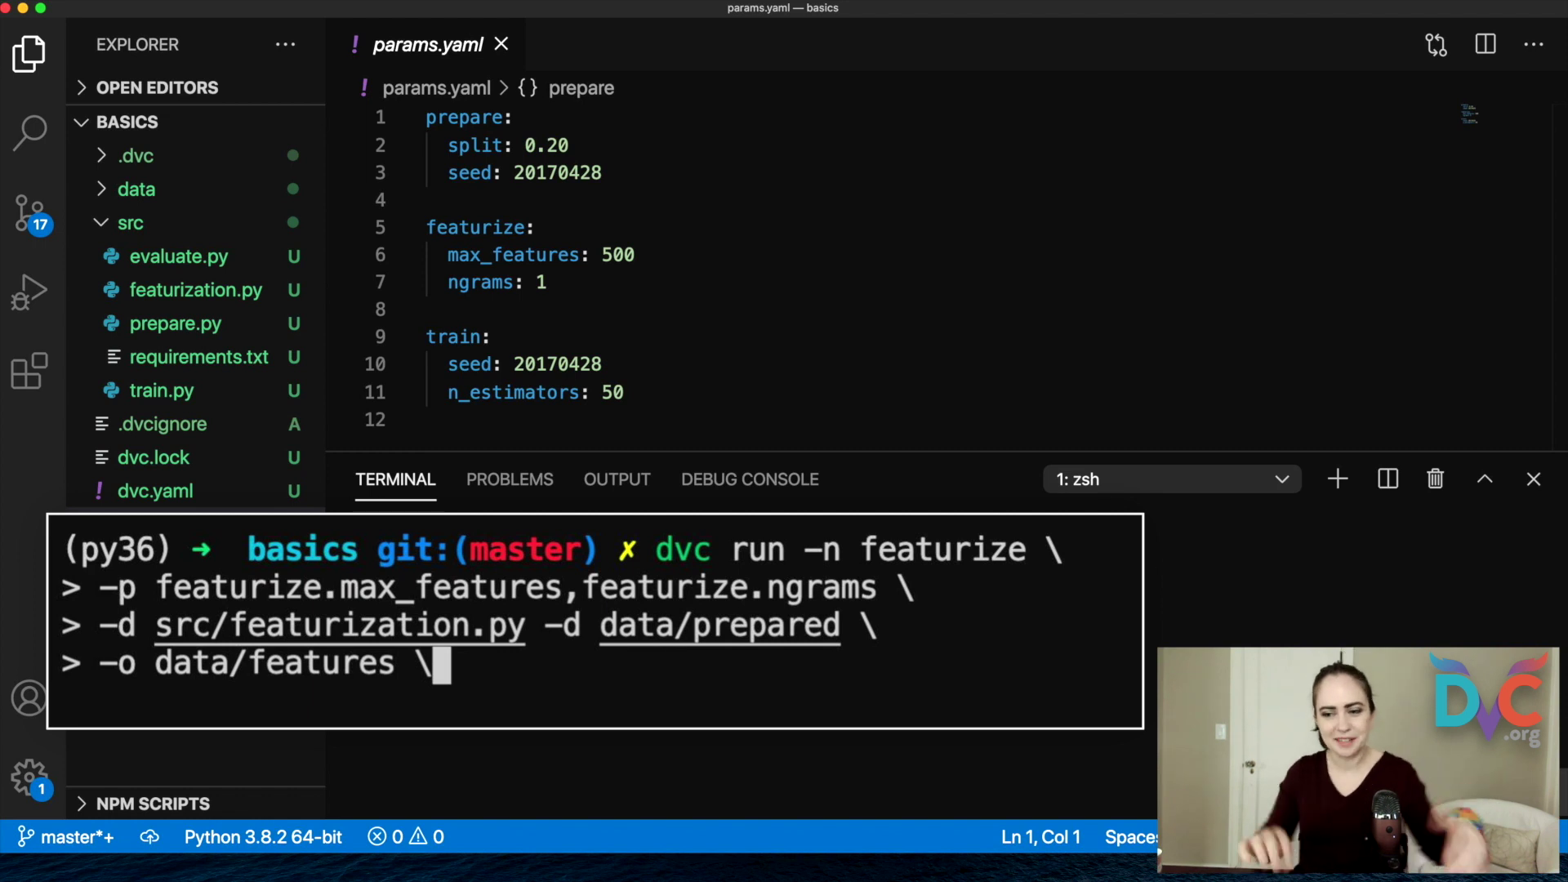
pyautogui.press('Return')
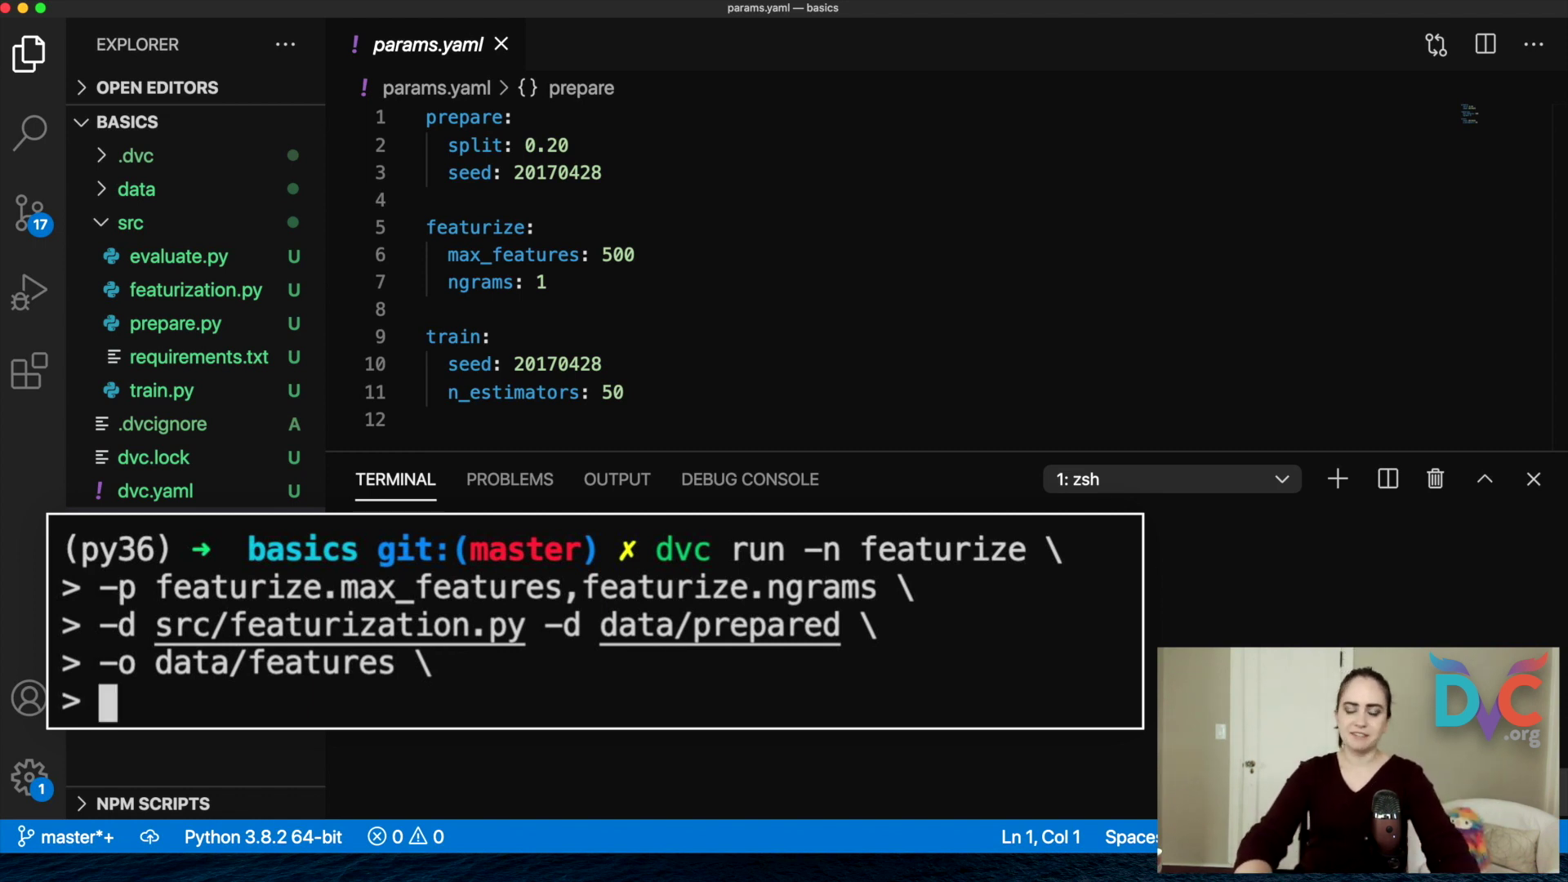
pyautogui.write('python ')
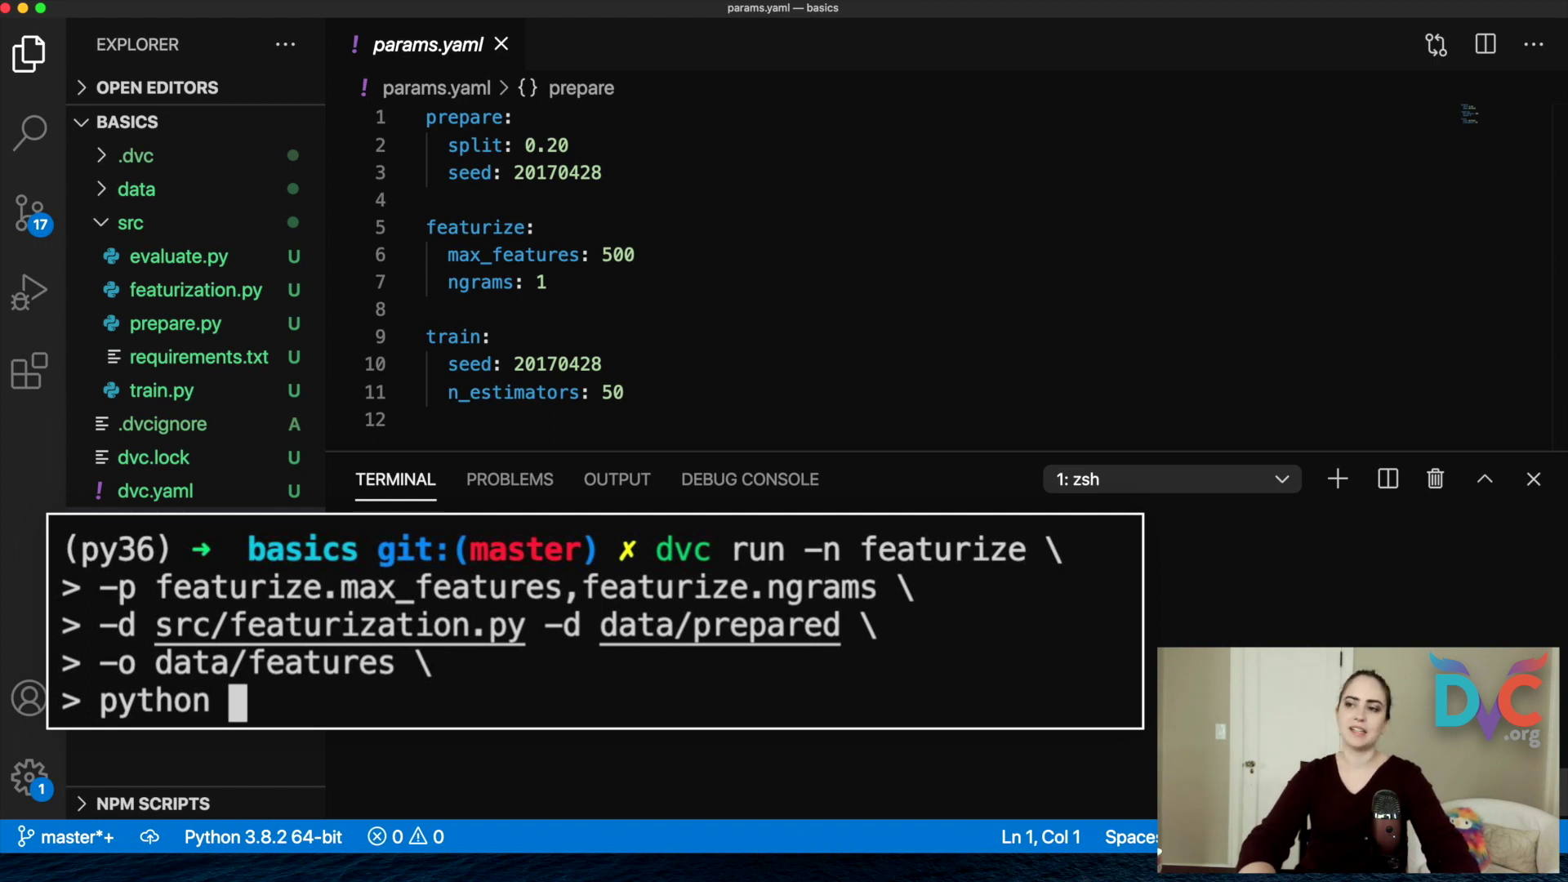
pyautogui.write('src/featuriz')
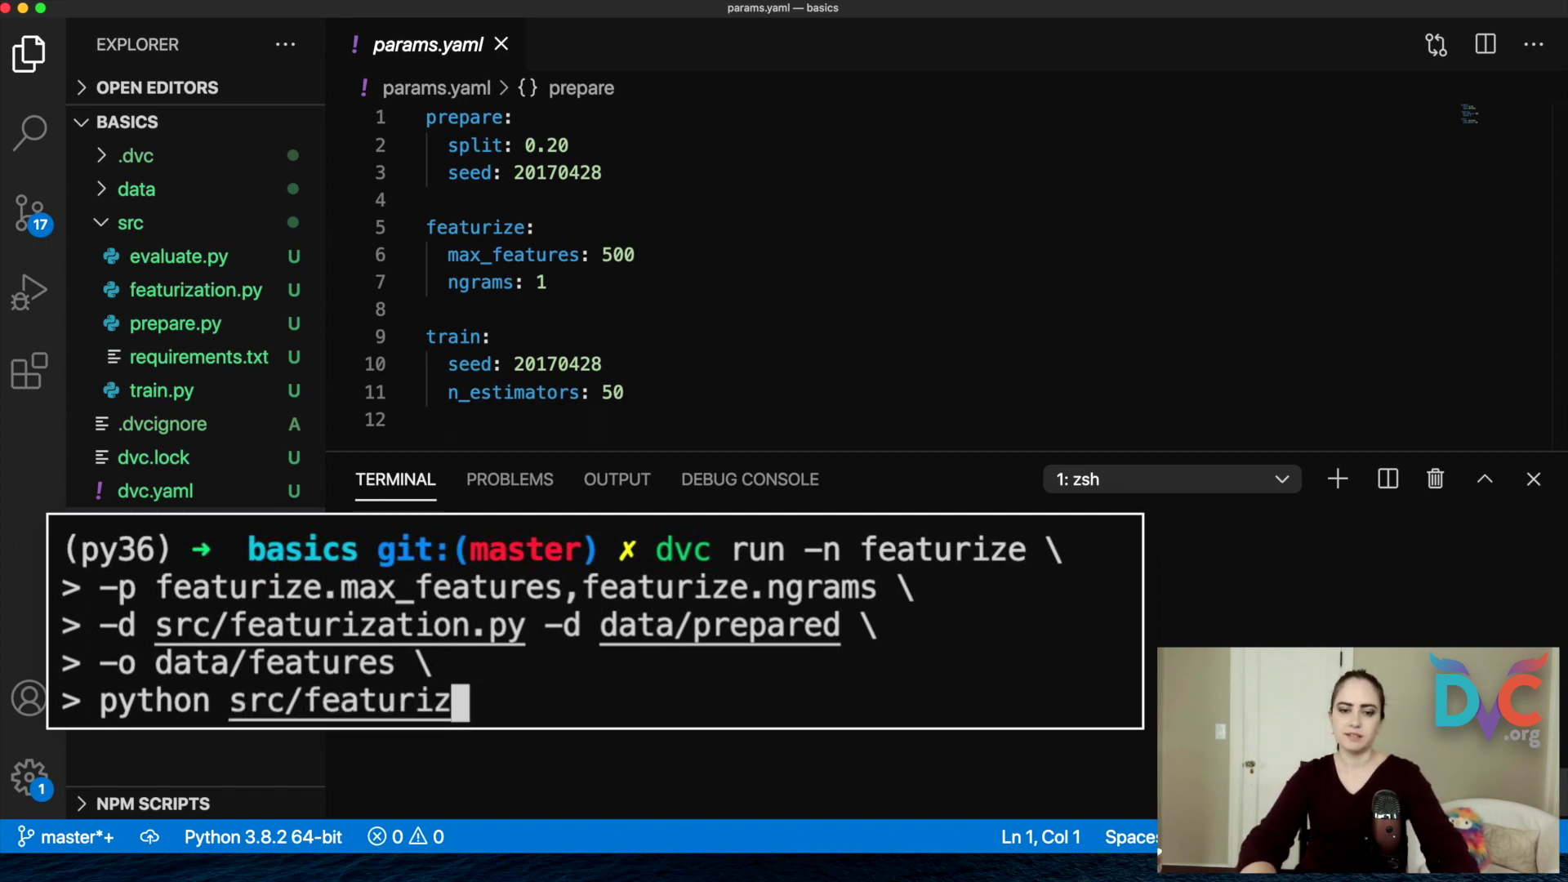
pyautogui.write('ation.py da')
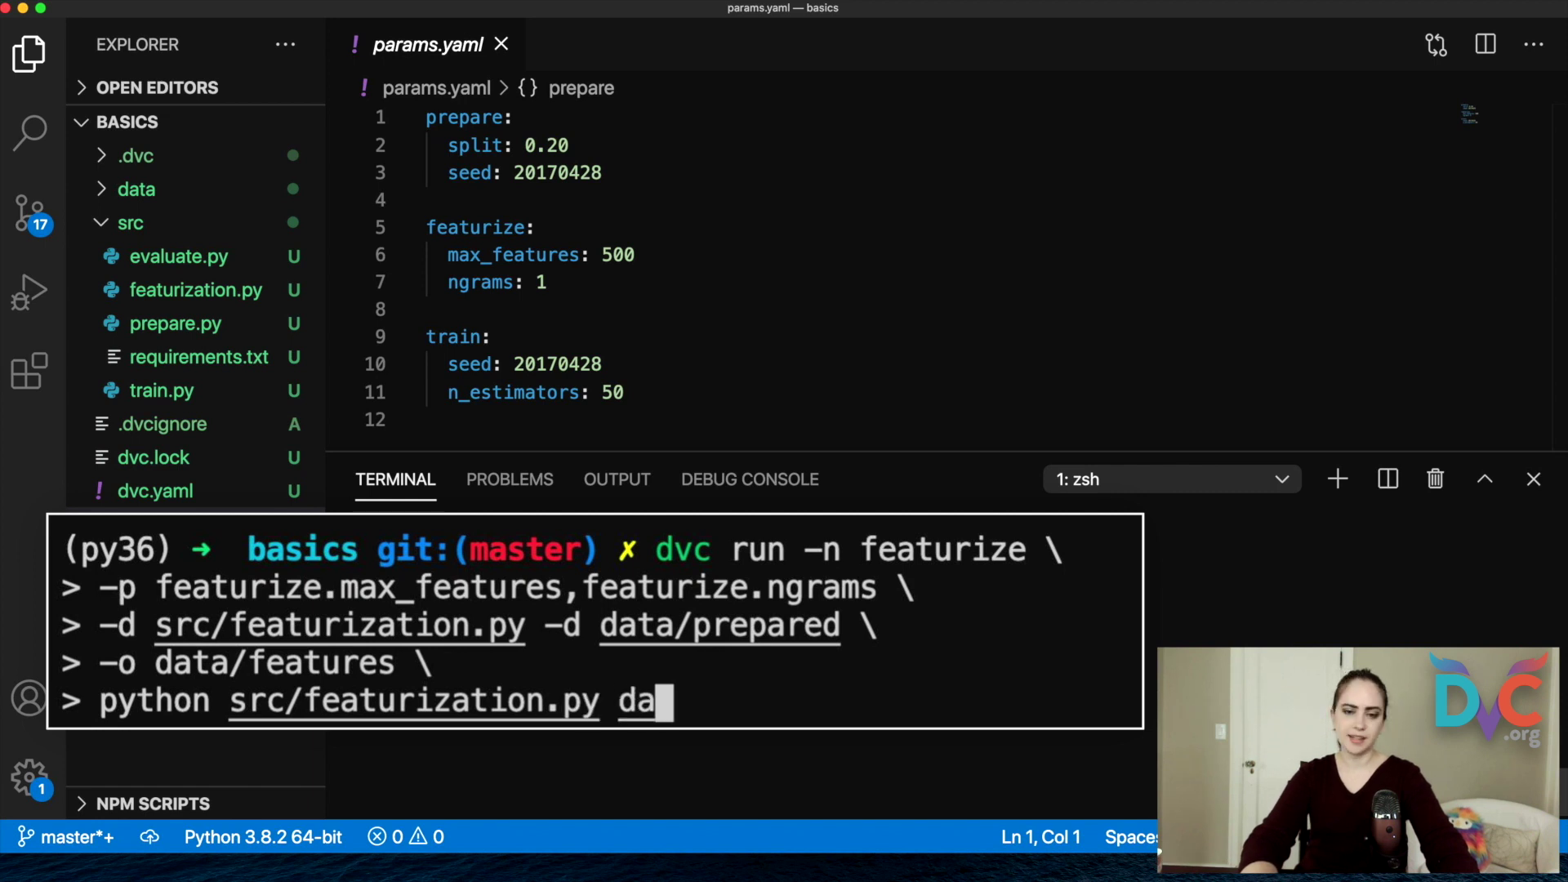
pyautogui.write('ta/prepared')
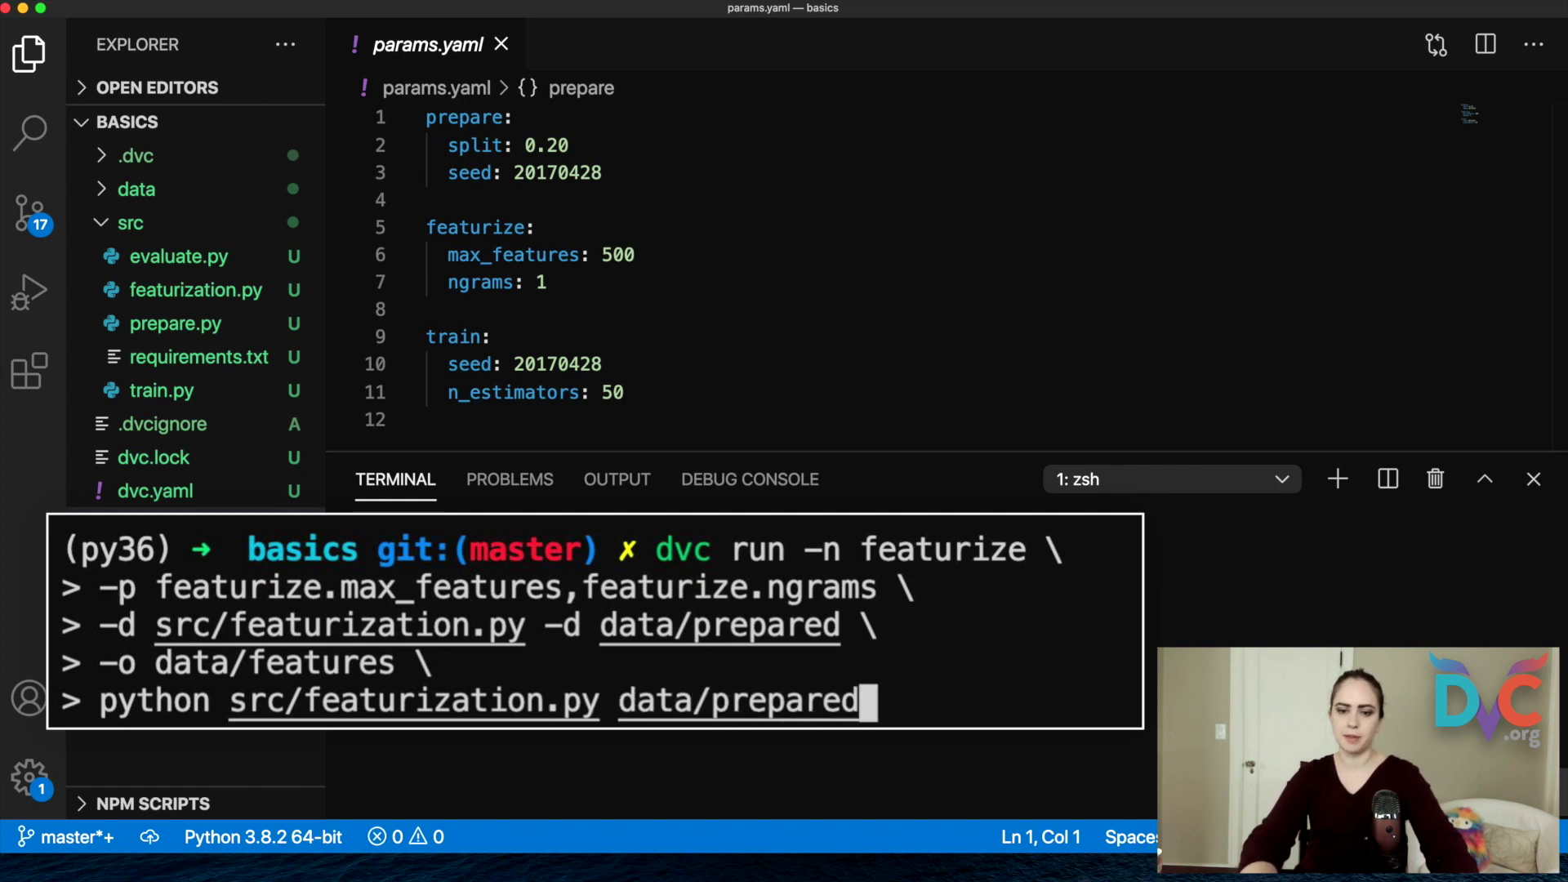
pyautogui.write(' data/features')
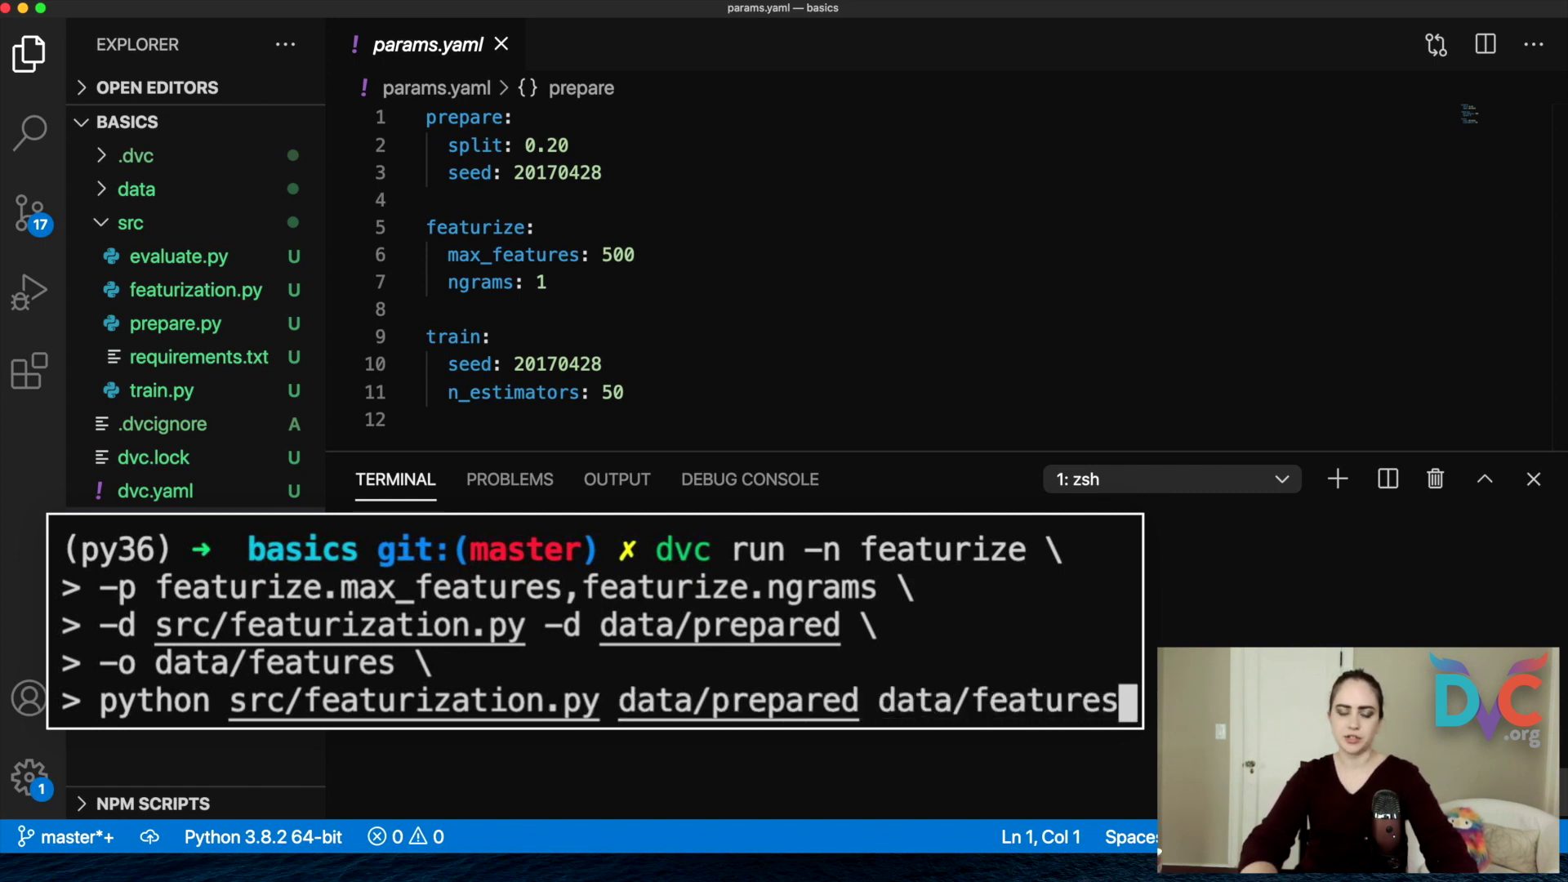
# - Execute the featurize command to generate the train and test feature matrices
pyautogui.press('Return')
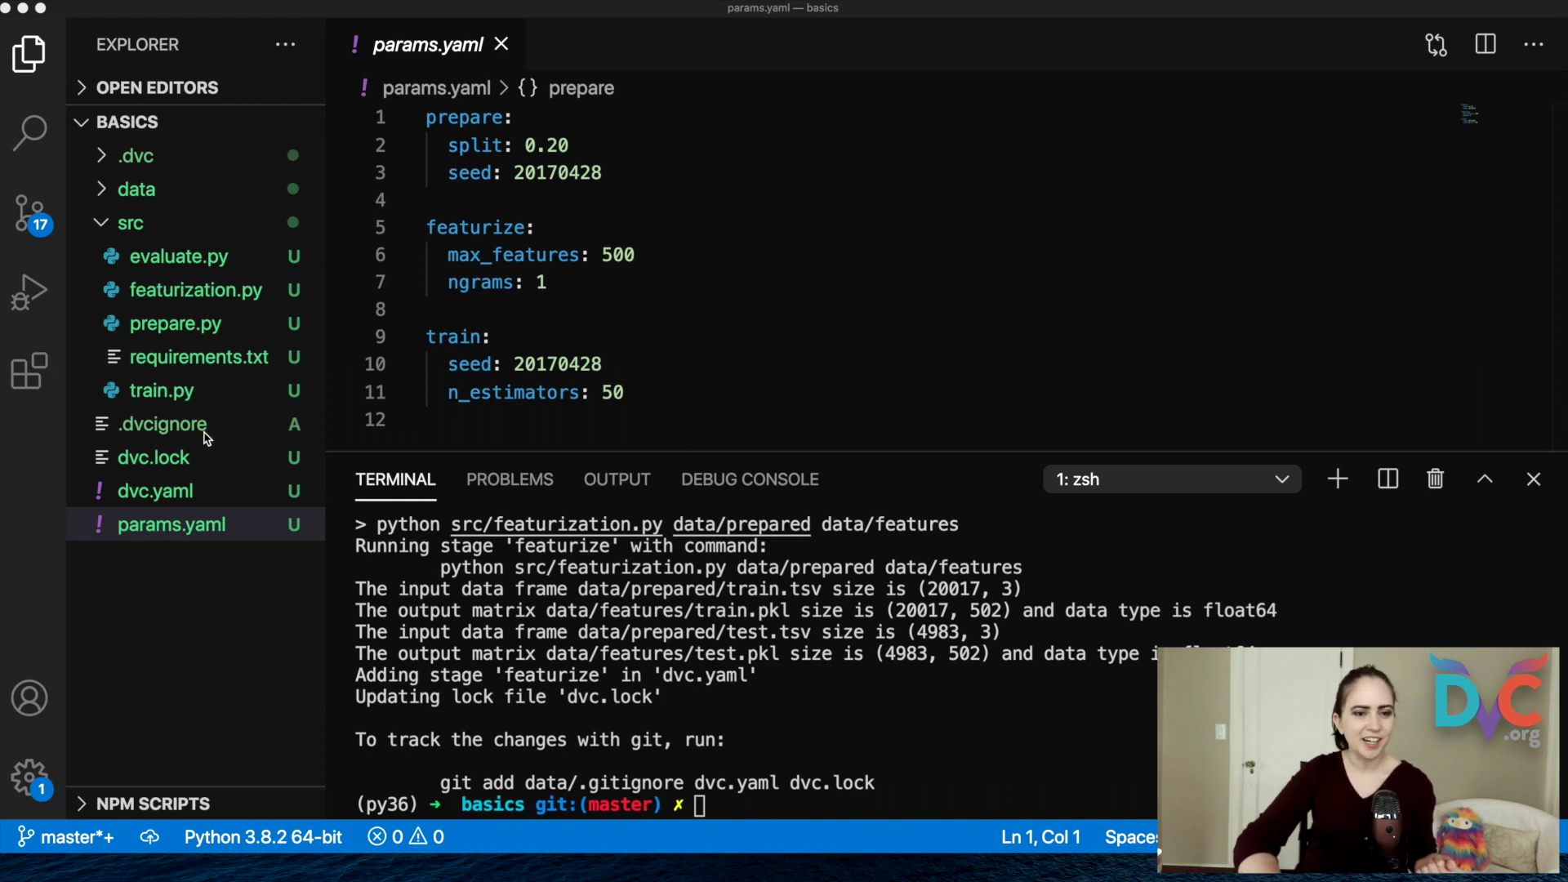
# - Open dvc.yaml and highlight the prepare and featurize stage names
pyautogui.click(154, 490)
pyautogui.click(649, 255)
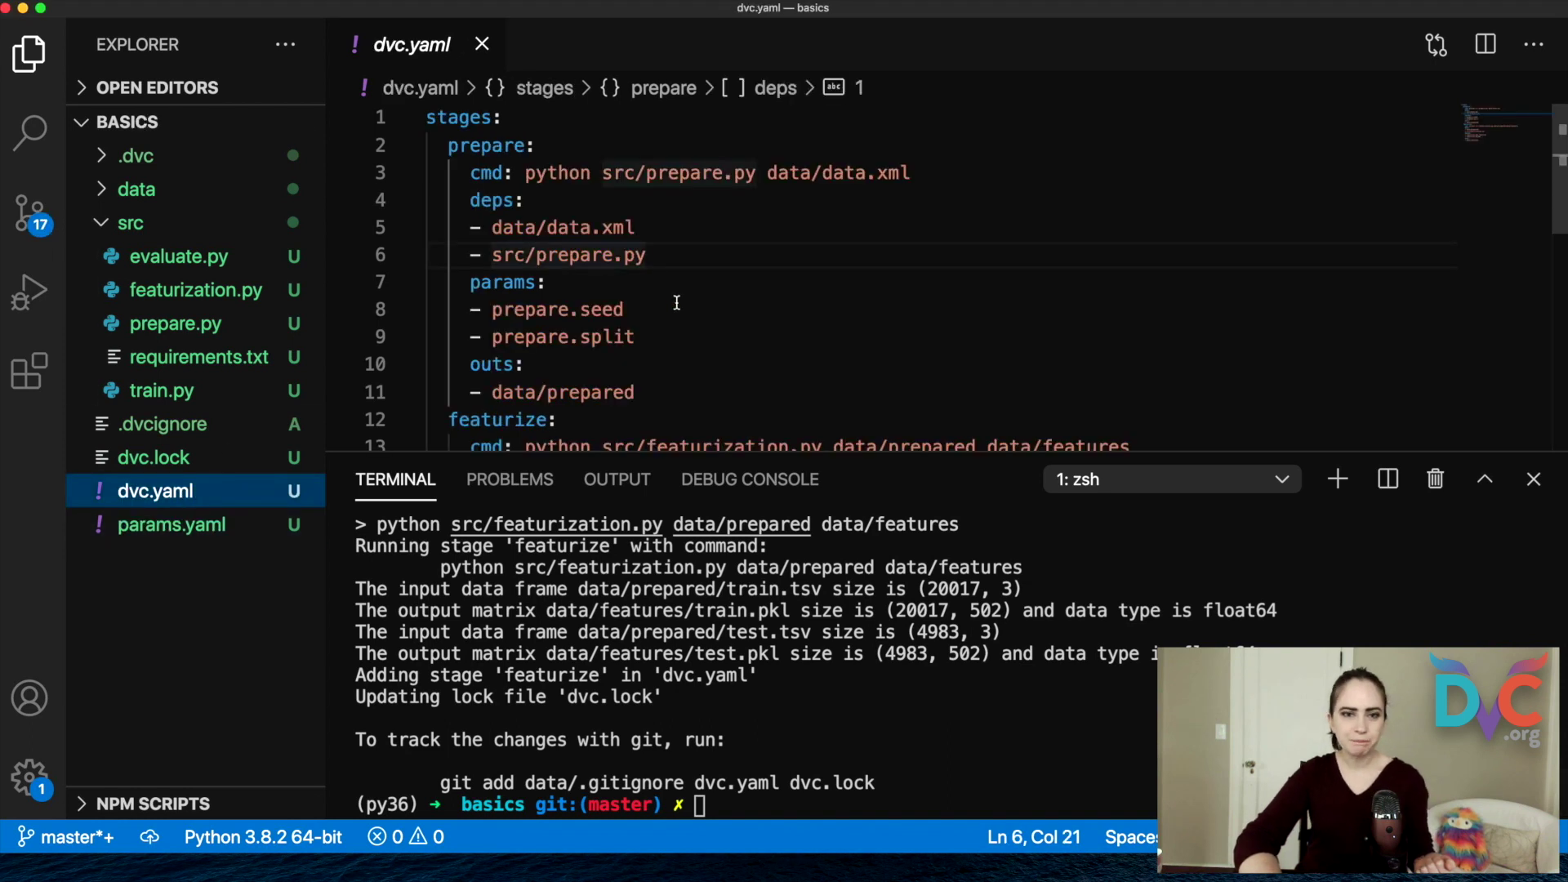
pyautogui.scroll(-2, 677, 302)
pyautogui.scroll(-2, 677, 303)
pyautogui.scroll(3, 677, 302)
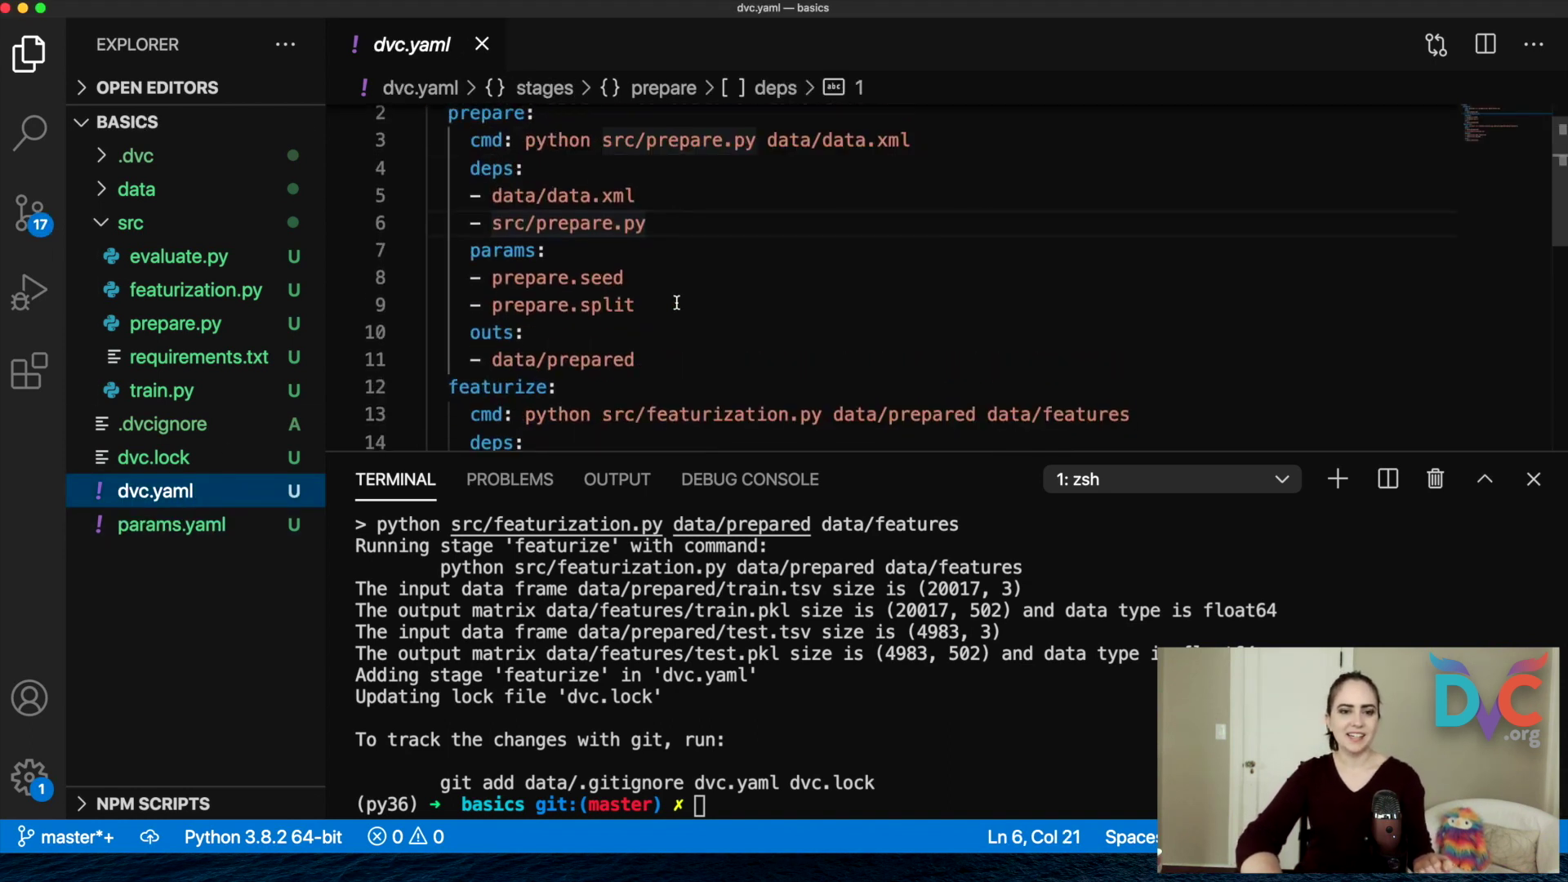
pyautogui.scroll(1, 676, 302)
pyautogui.doubleClick(487, 145)
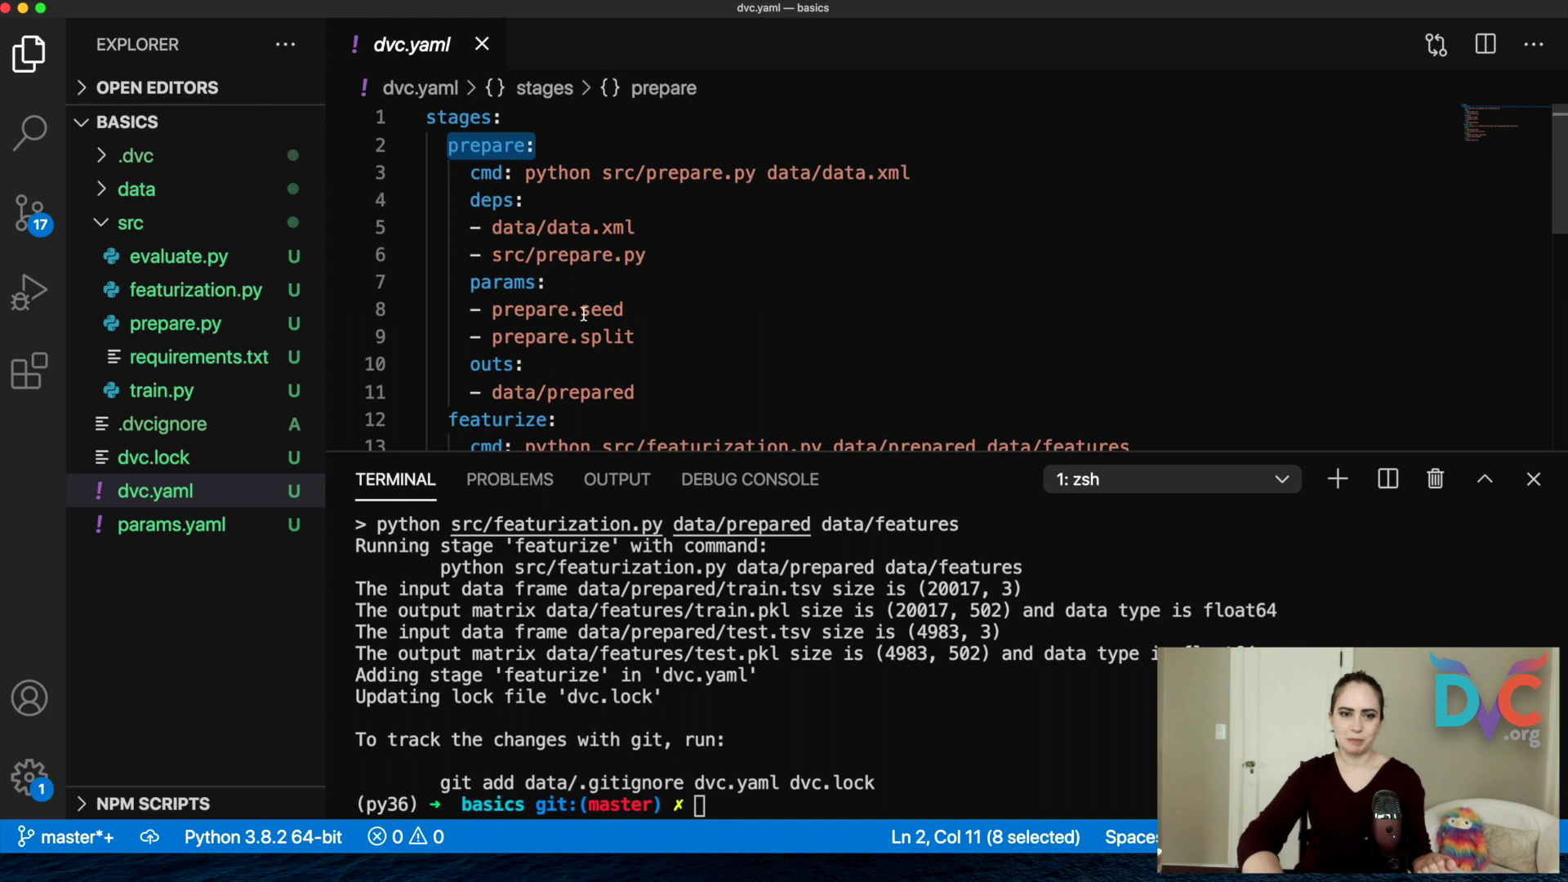
pyautogui.scroll(-2, 490, 246)
pyautogui.moveTo(448, 273); pyautogui.dragTo(565, 274)
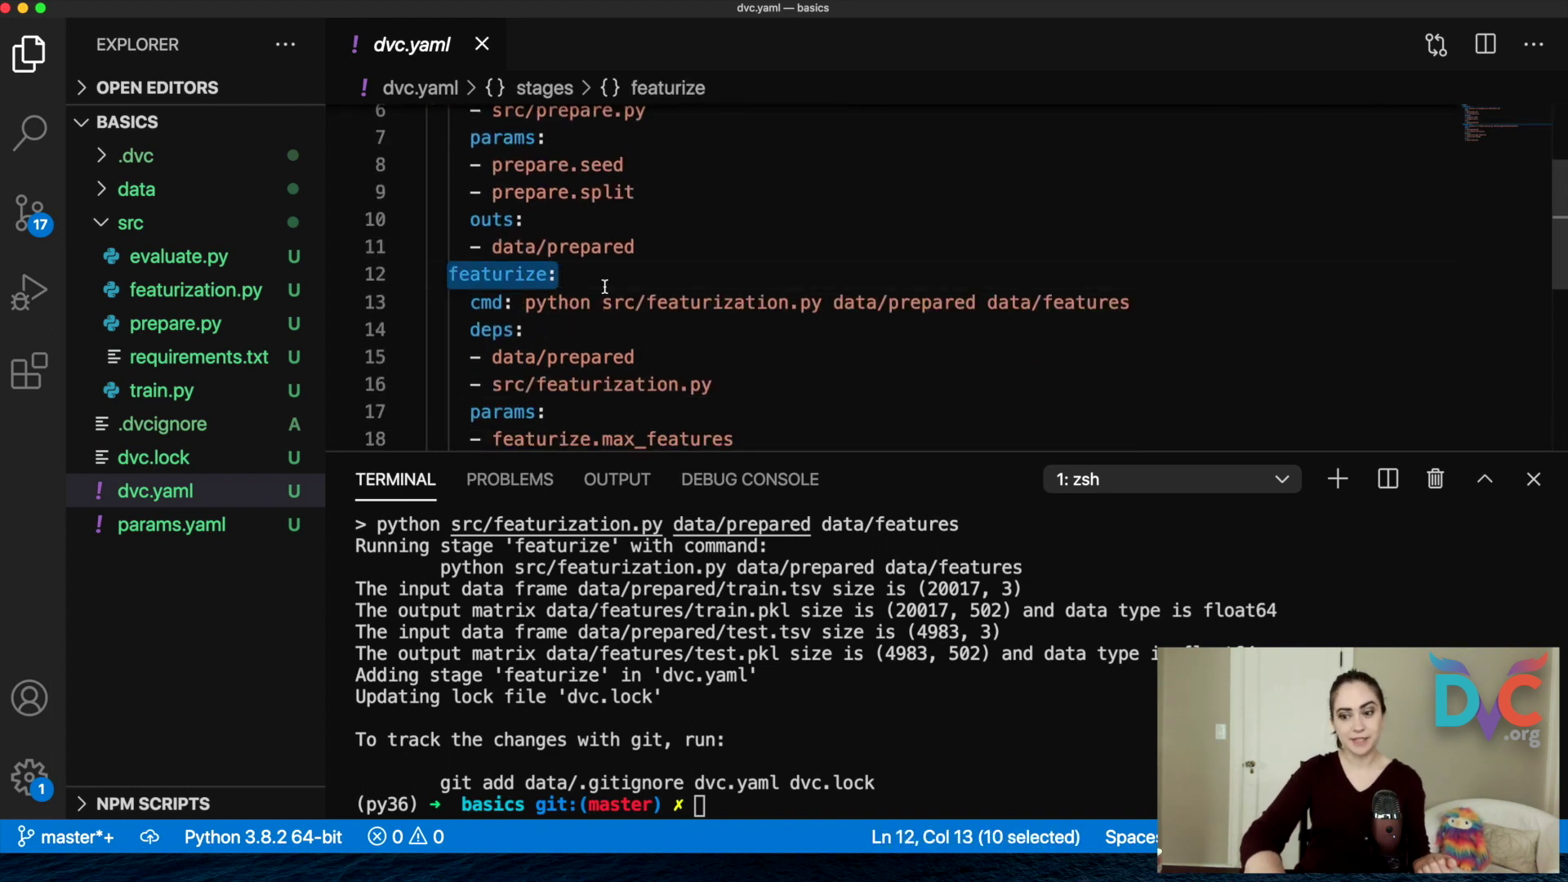
pyautogui.scroll(-2, 603, 288)
pyautogui.click(661, 410)
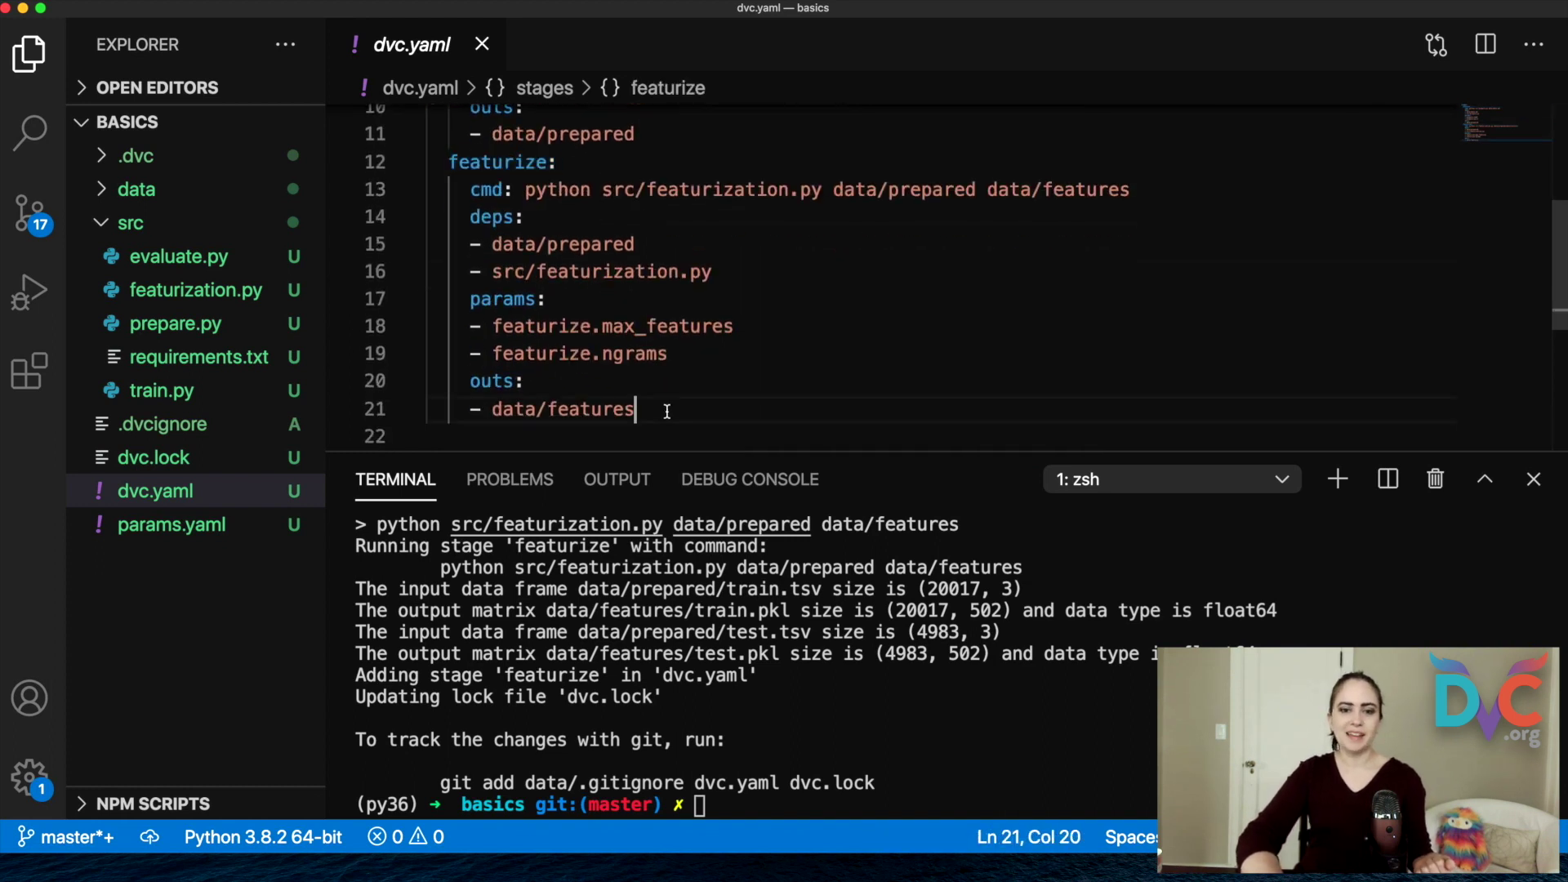
# - Add a train: stage with cmd python src/train.py data/features model.pkl
pyautogui.press('Return')
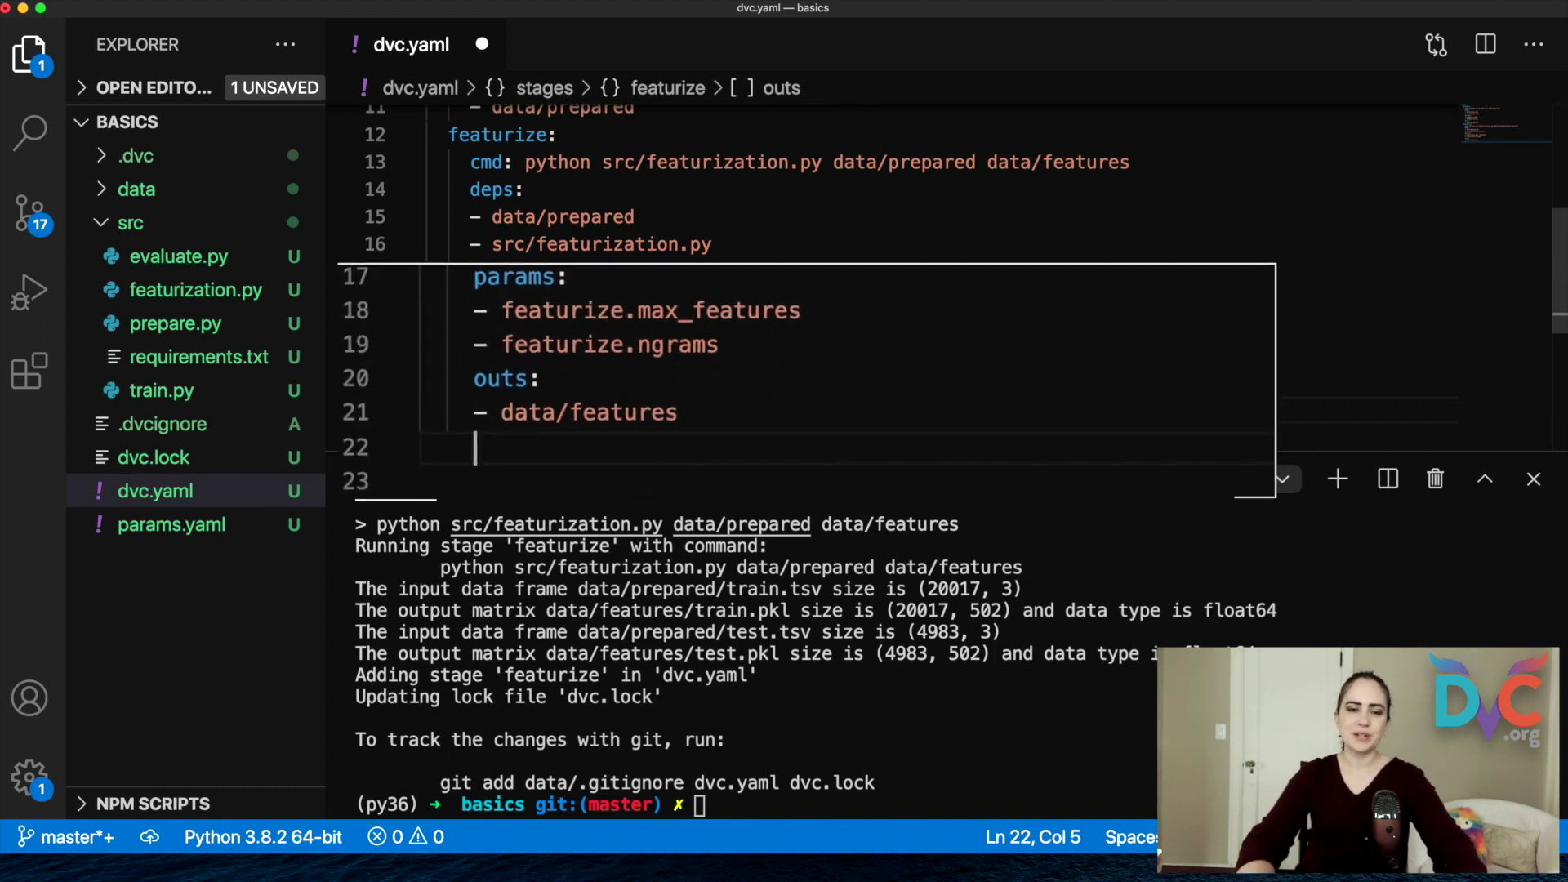
pyautogui.write('train:')
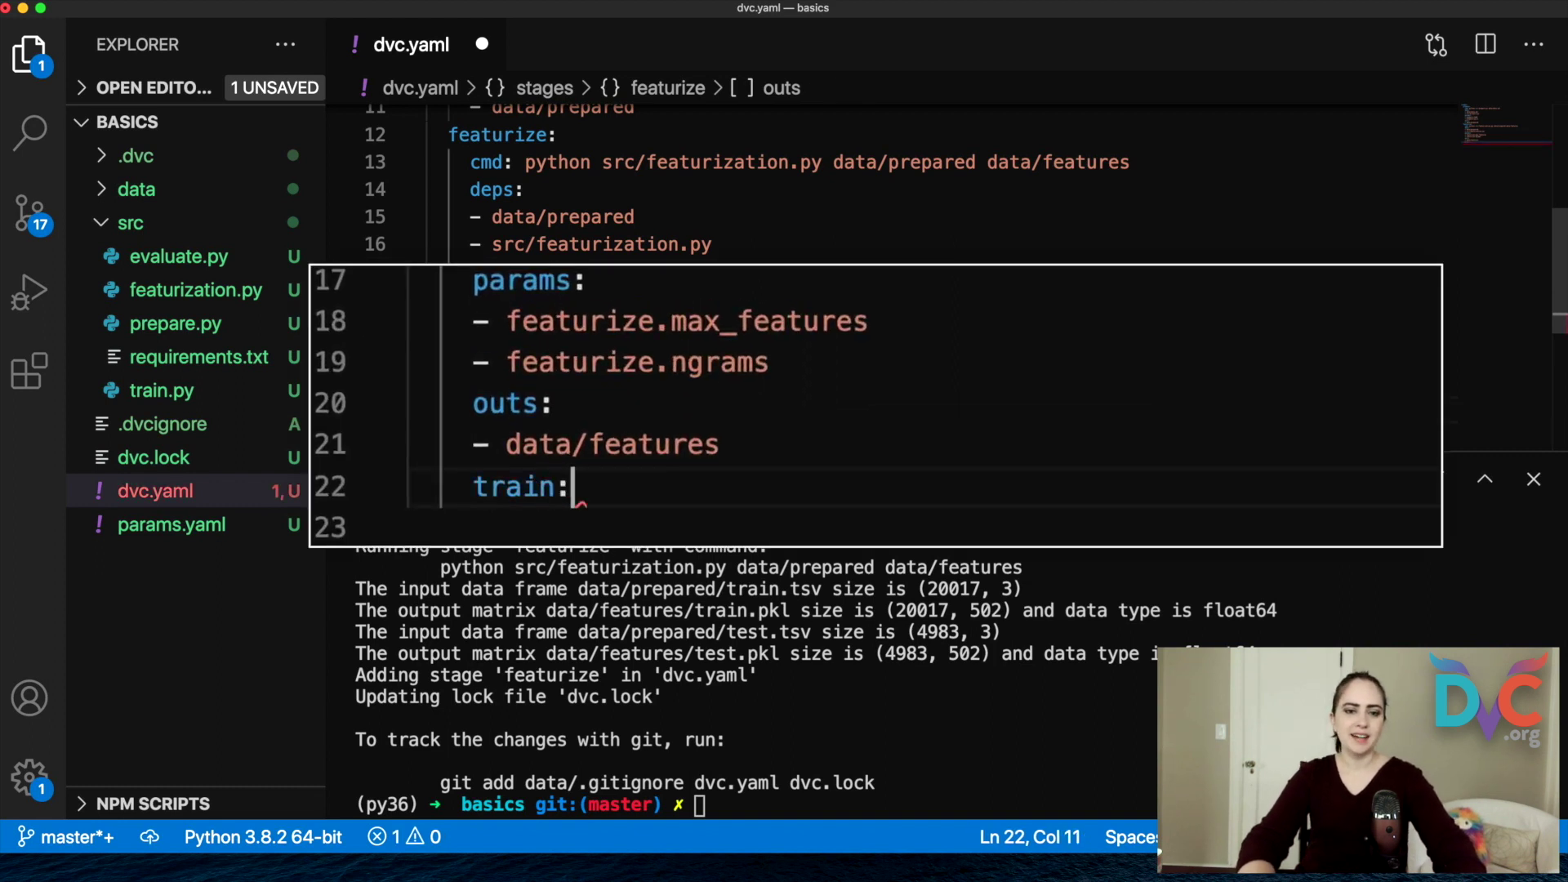
pyautogui.press('BackSpace')
pyautogui.press('BackSpace')
pyautogui.press('BackSpace')
pyautogui.press('BackSpace')
pyautogui.press('BackSpace')
pyautogui.press('BackSpace')
pyautogui.press('BackSpace')
pyautogui.write('tra')
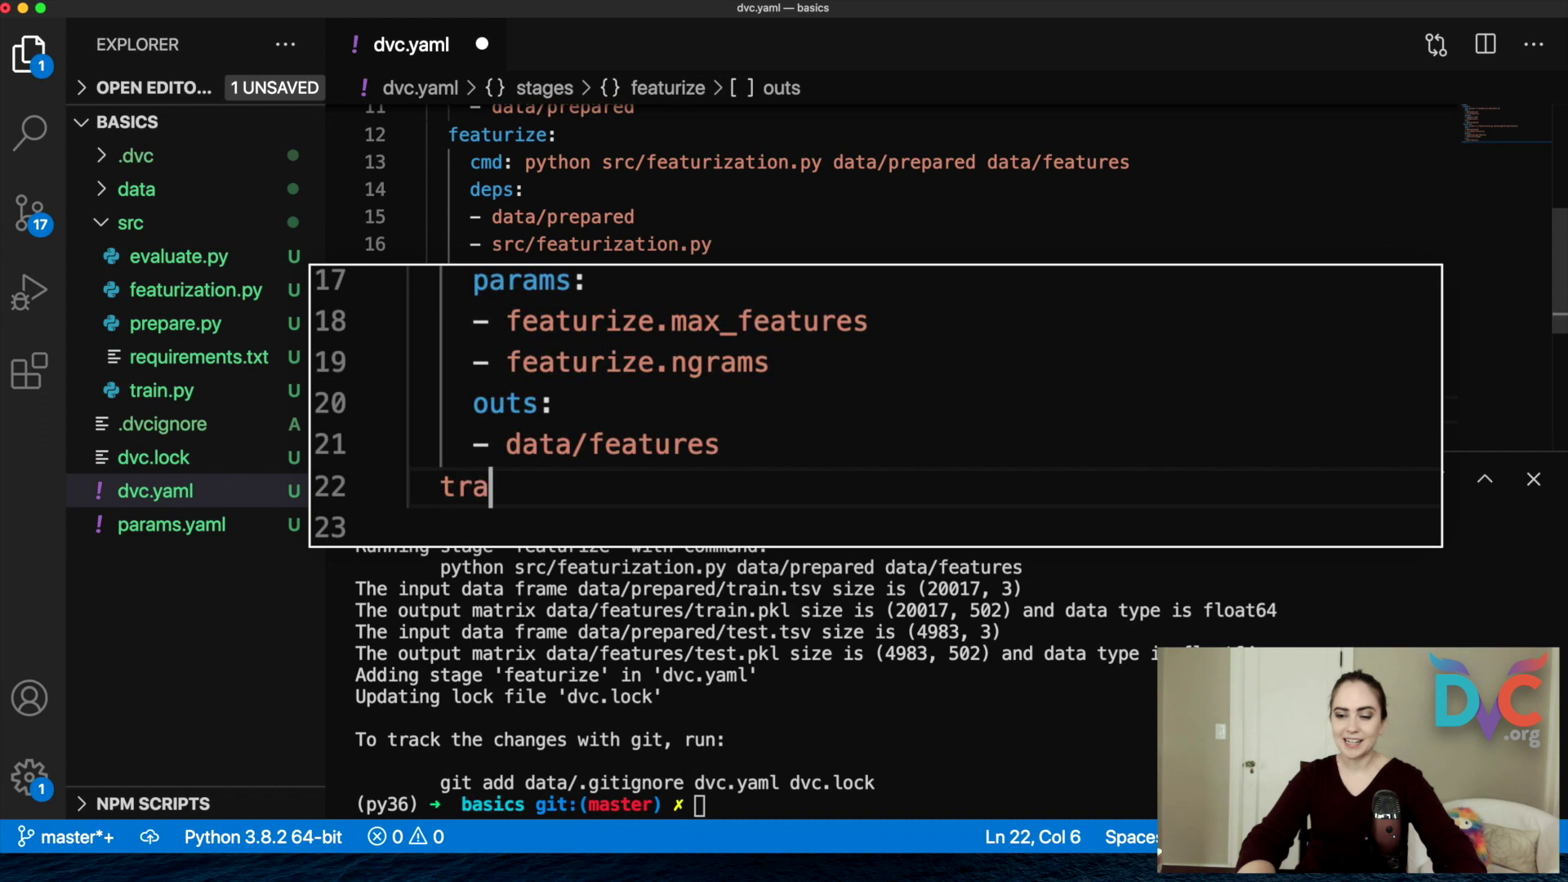
pyautogui.write('in:')
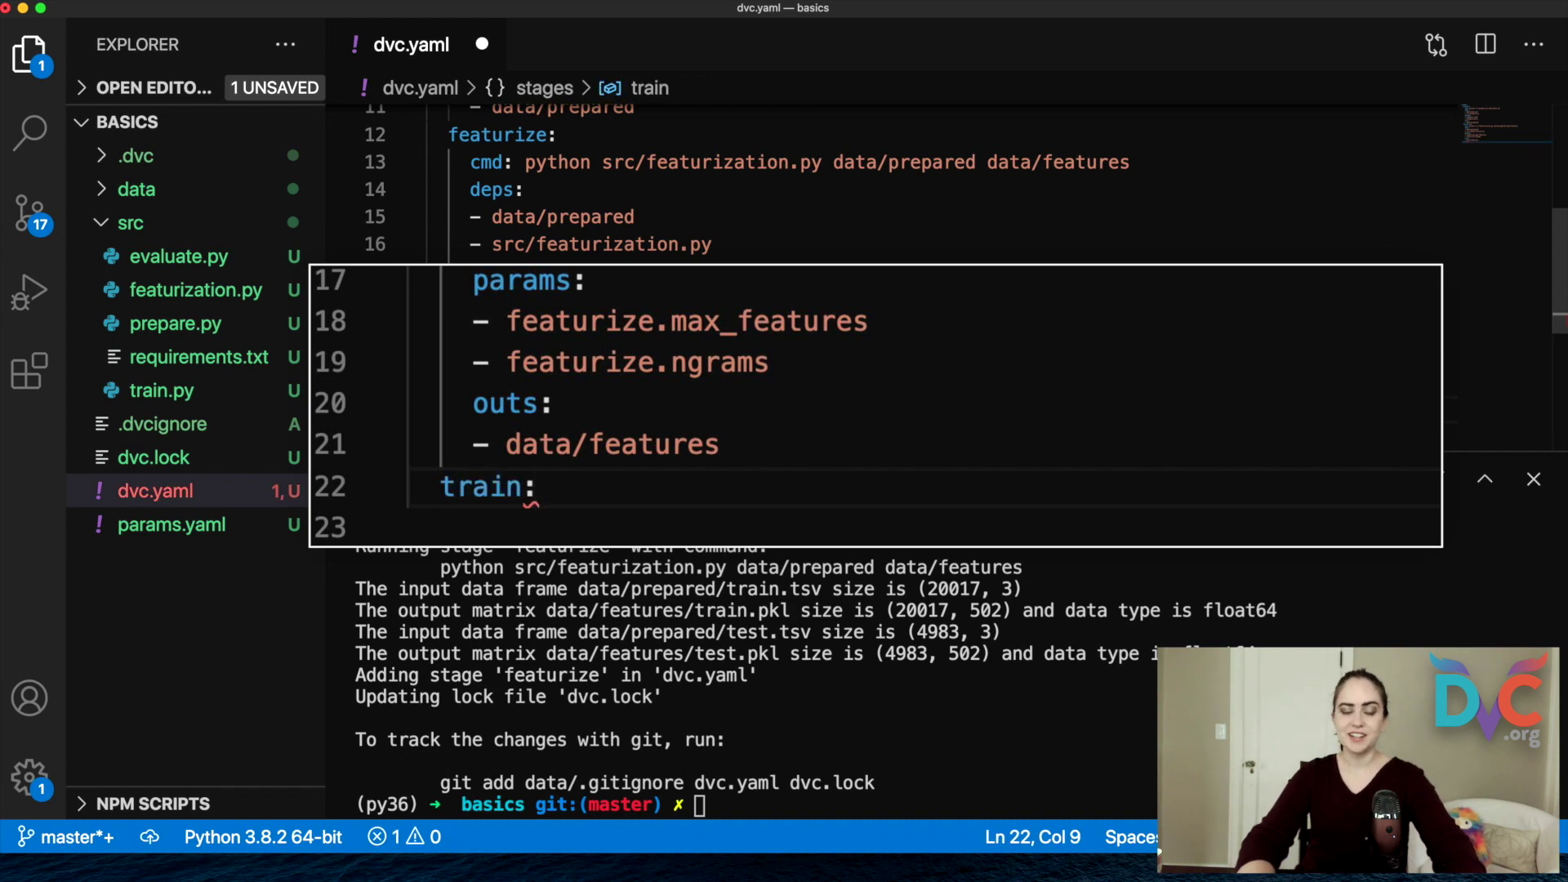
pyautogui.press('Return')
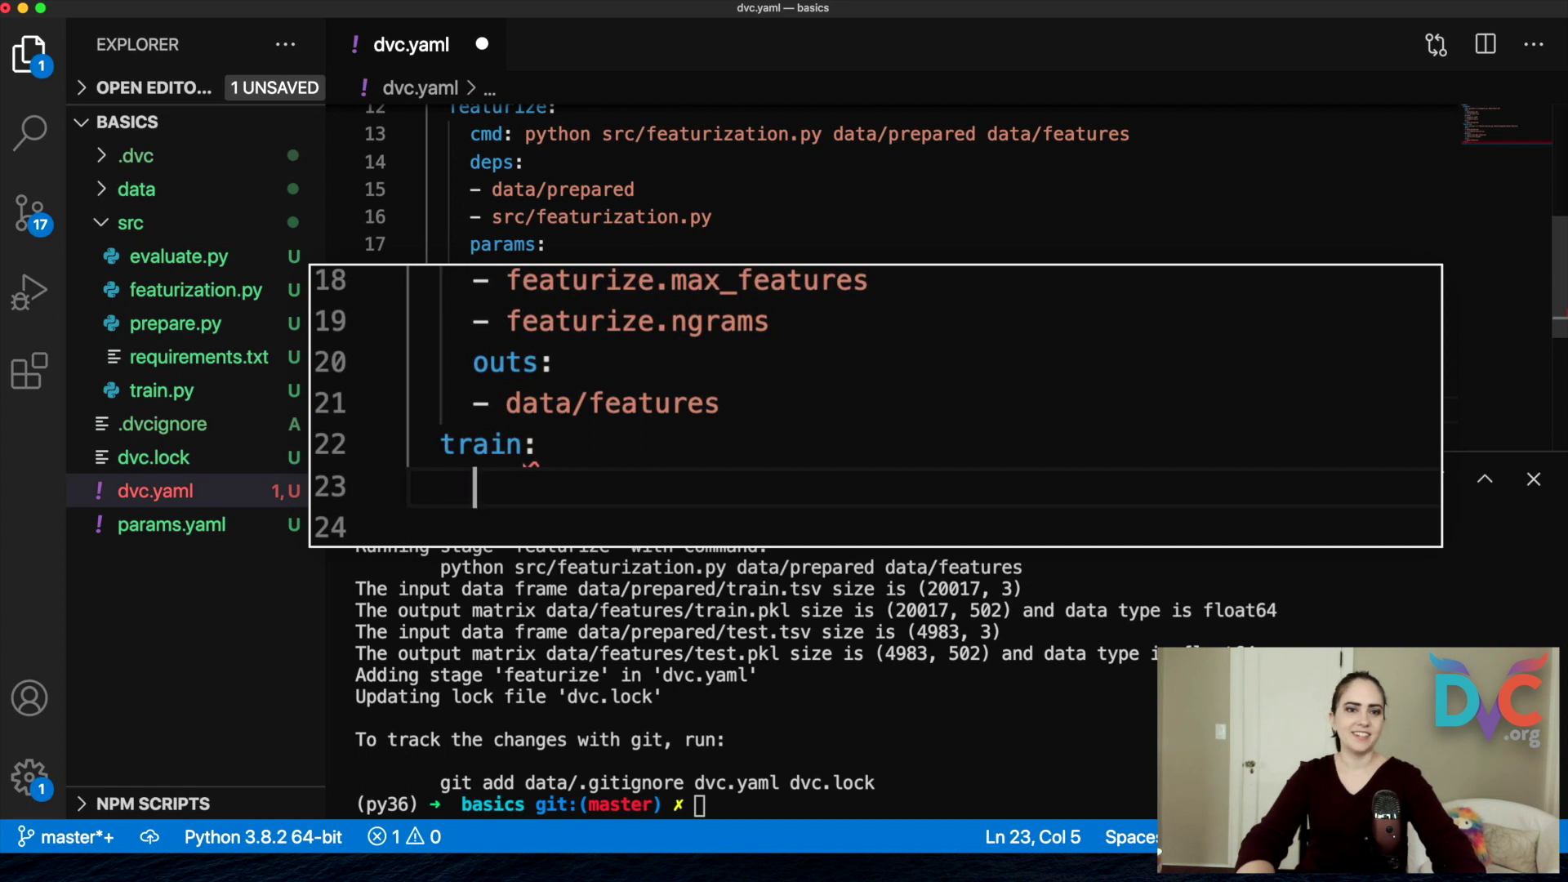
pyautogui.write('cmd: ')
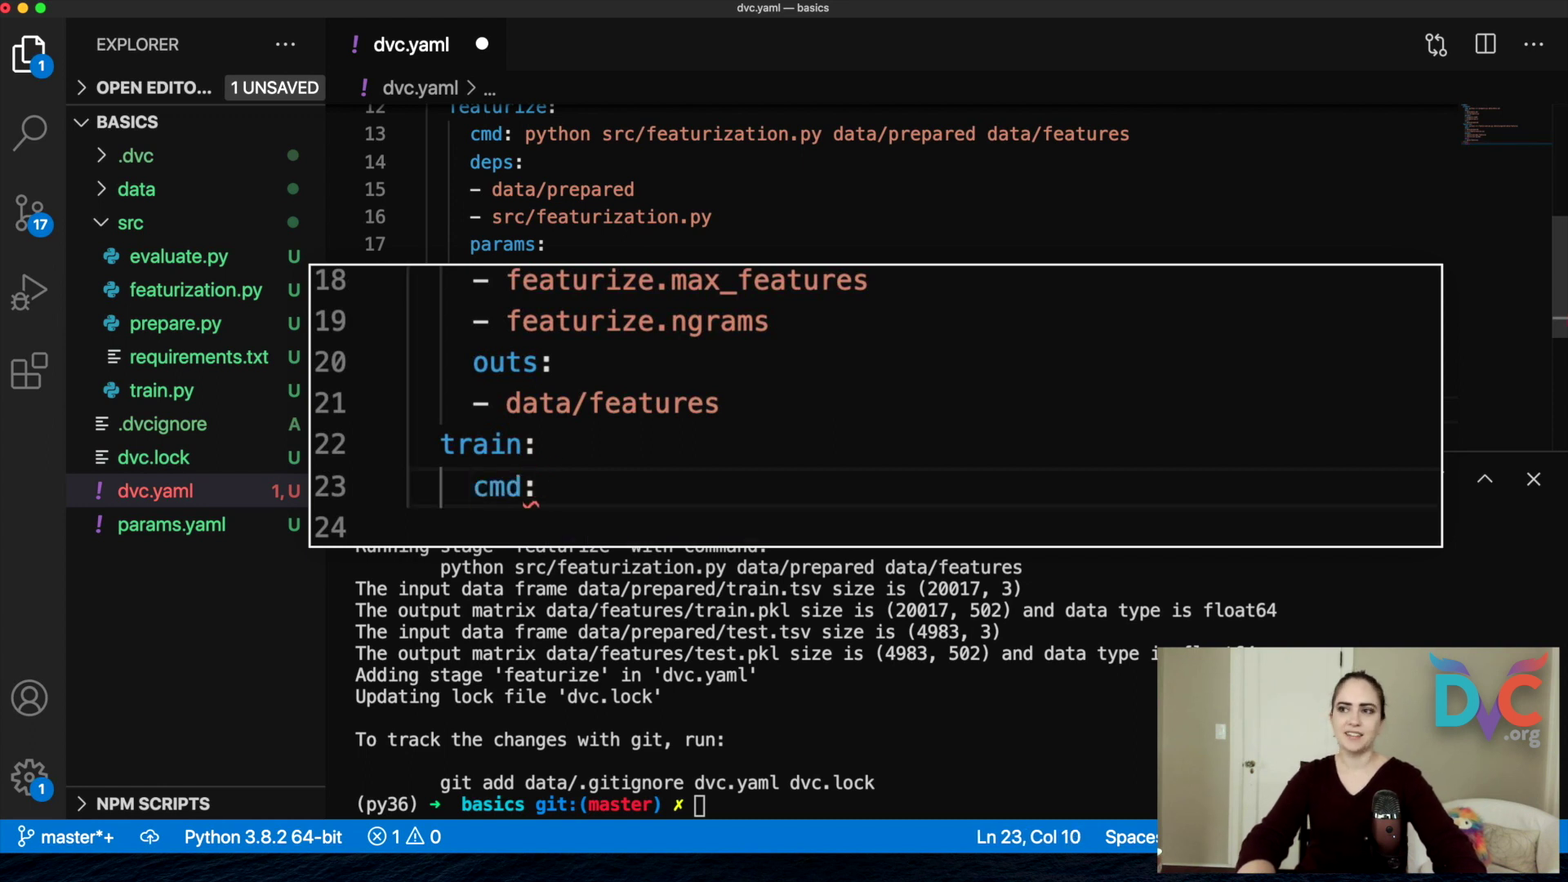
pyautogui.write('python sr')
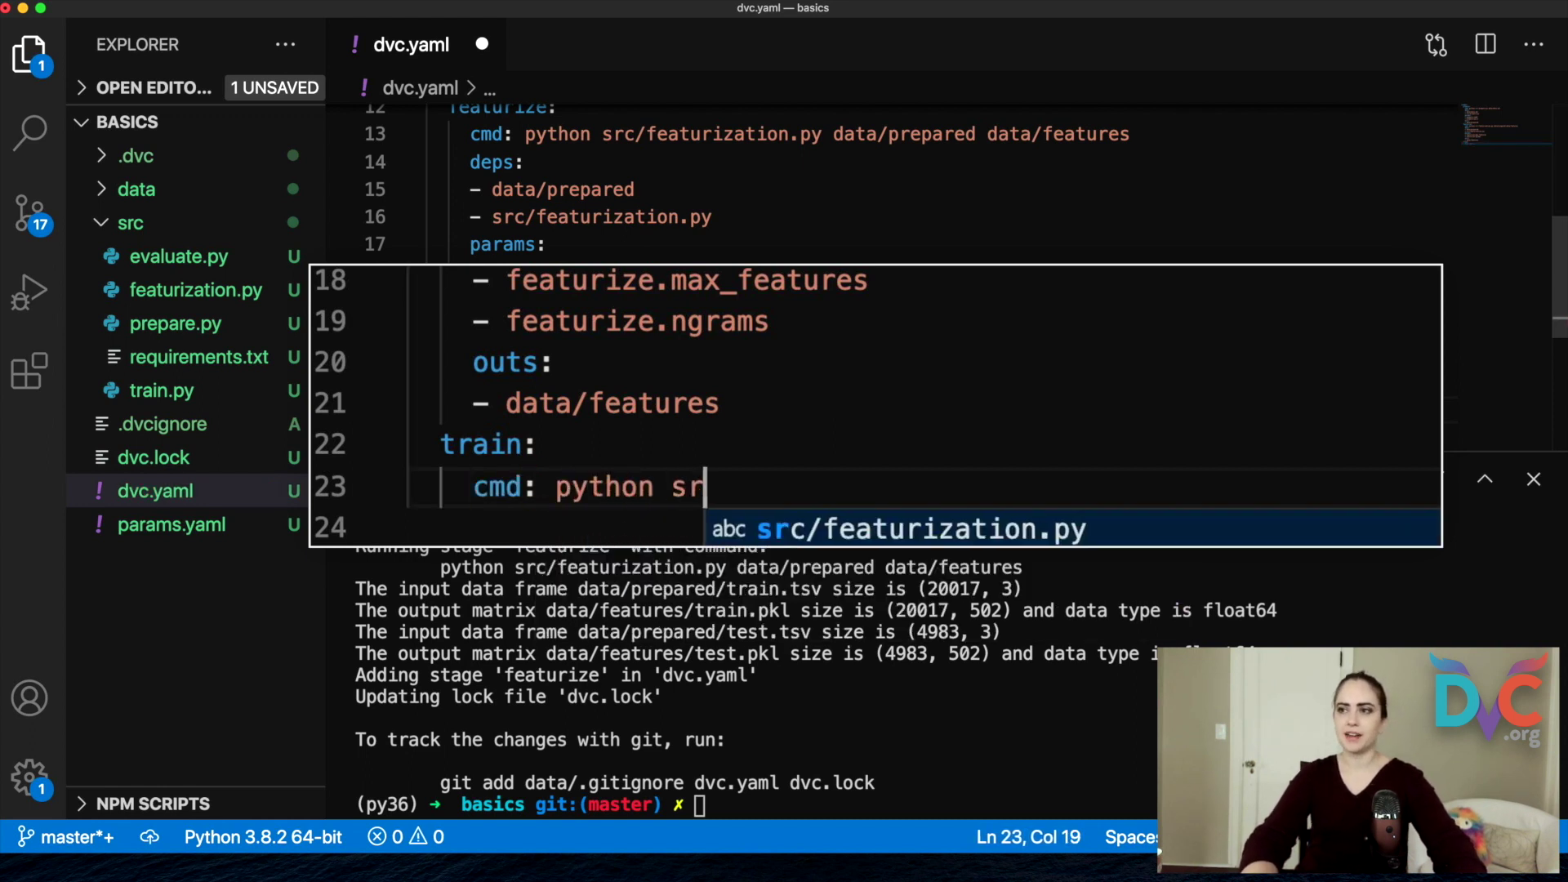
pyautogui.write('c/train.py da')
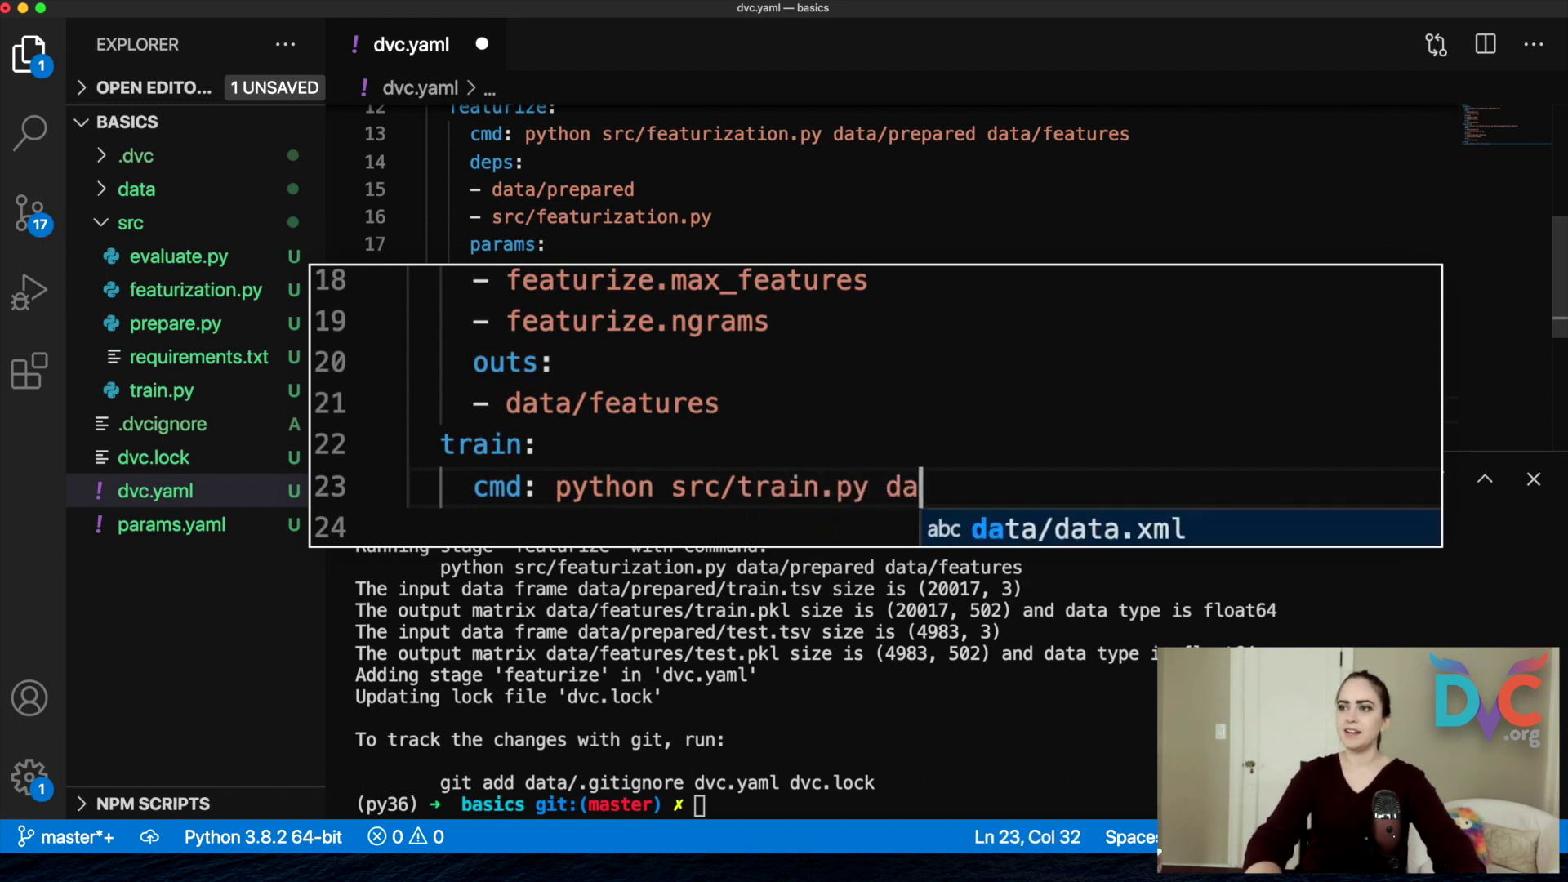
pyautogui.write('ta/features model.')
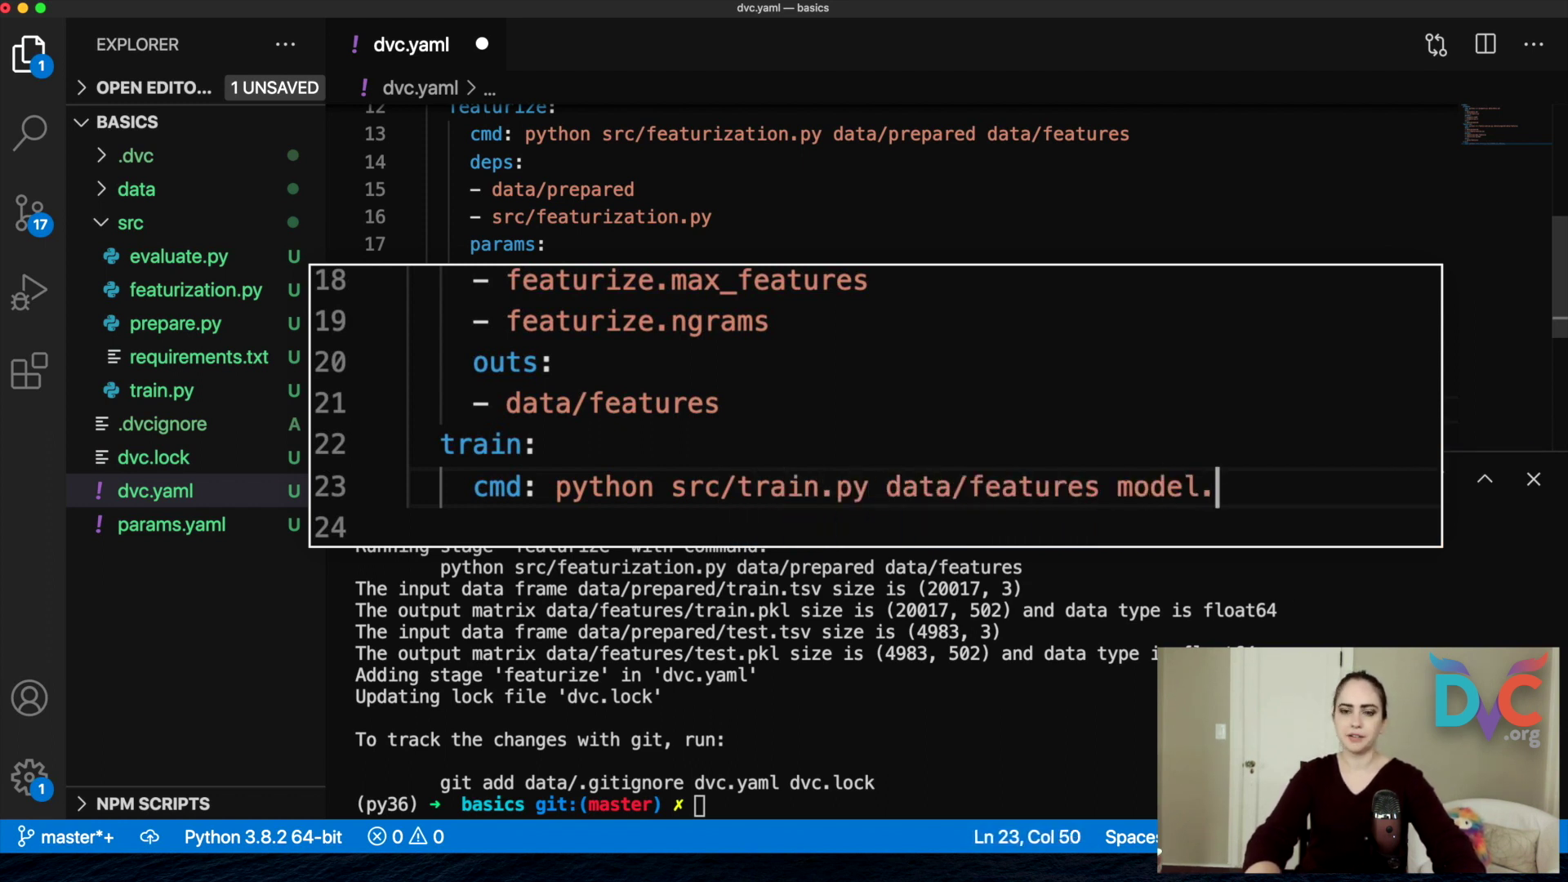
pyautogui.write('pkl')
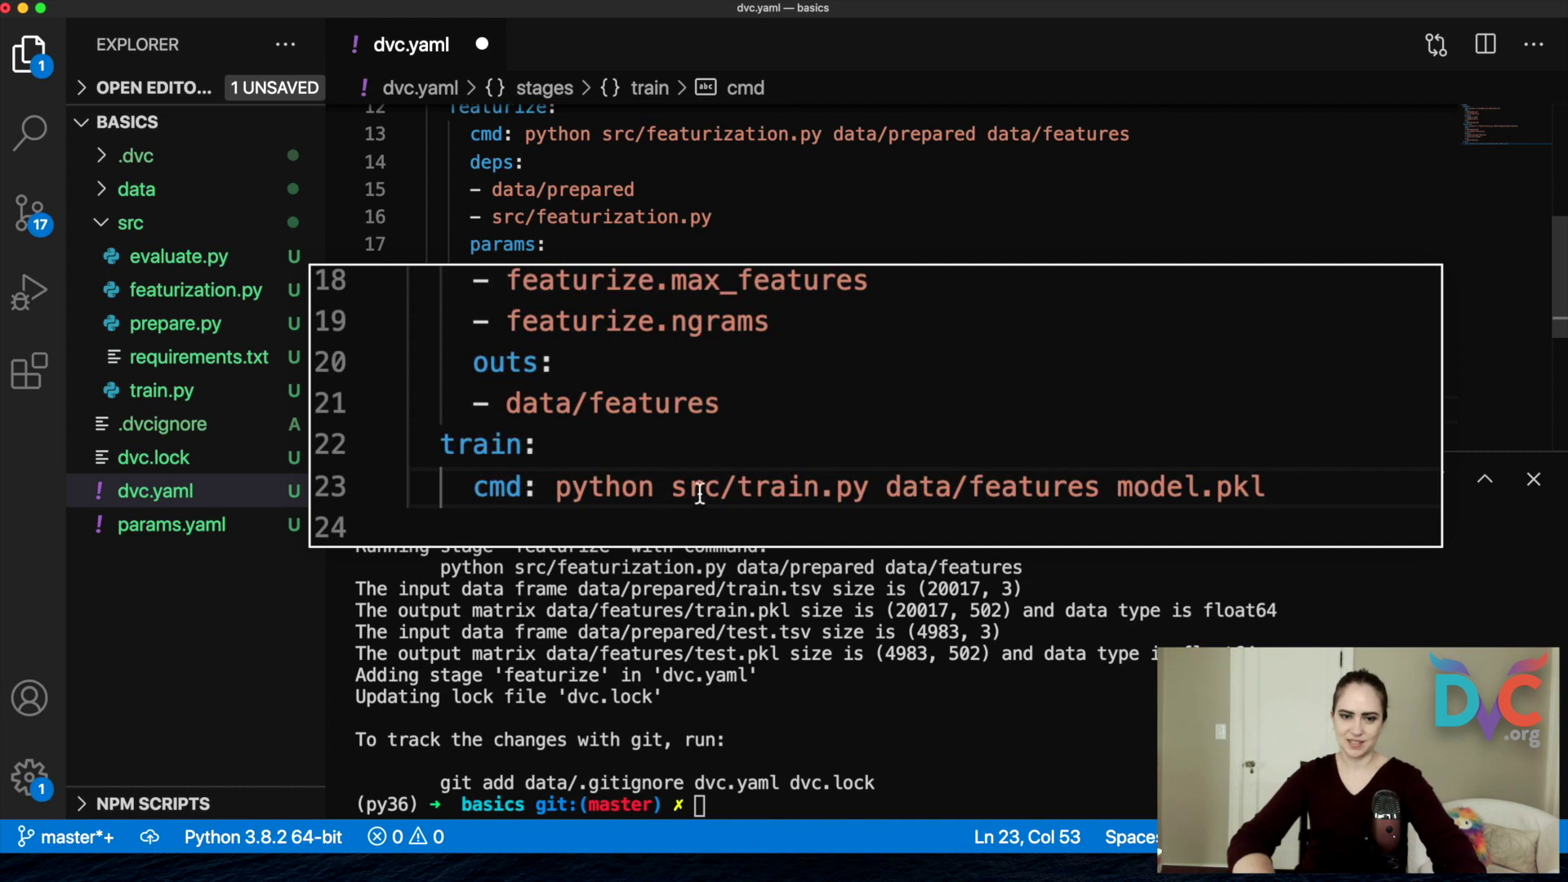
pyautogui.moveTo(688, 487); pyautogui.dragTo(873, 486)
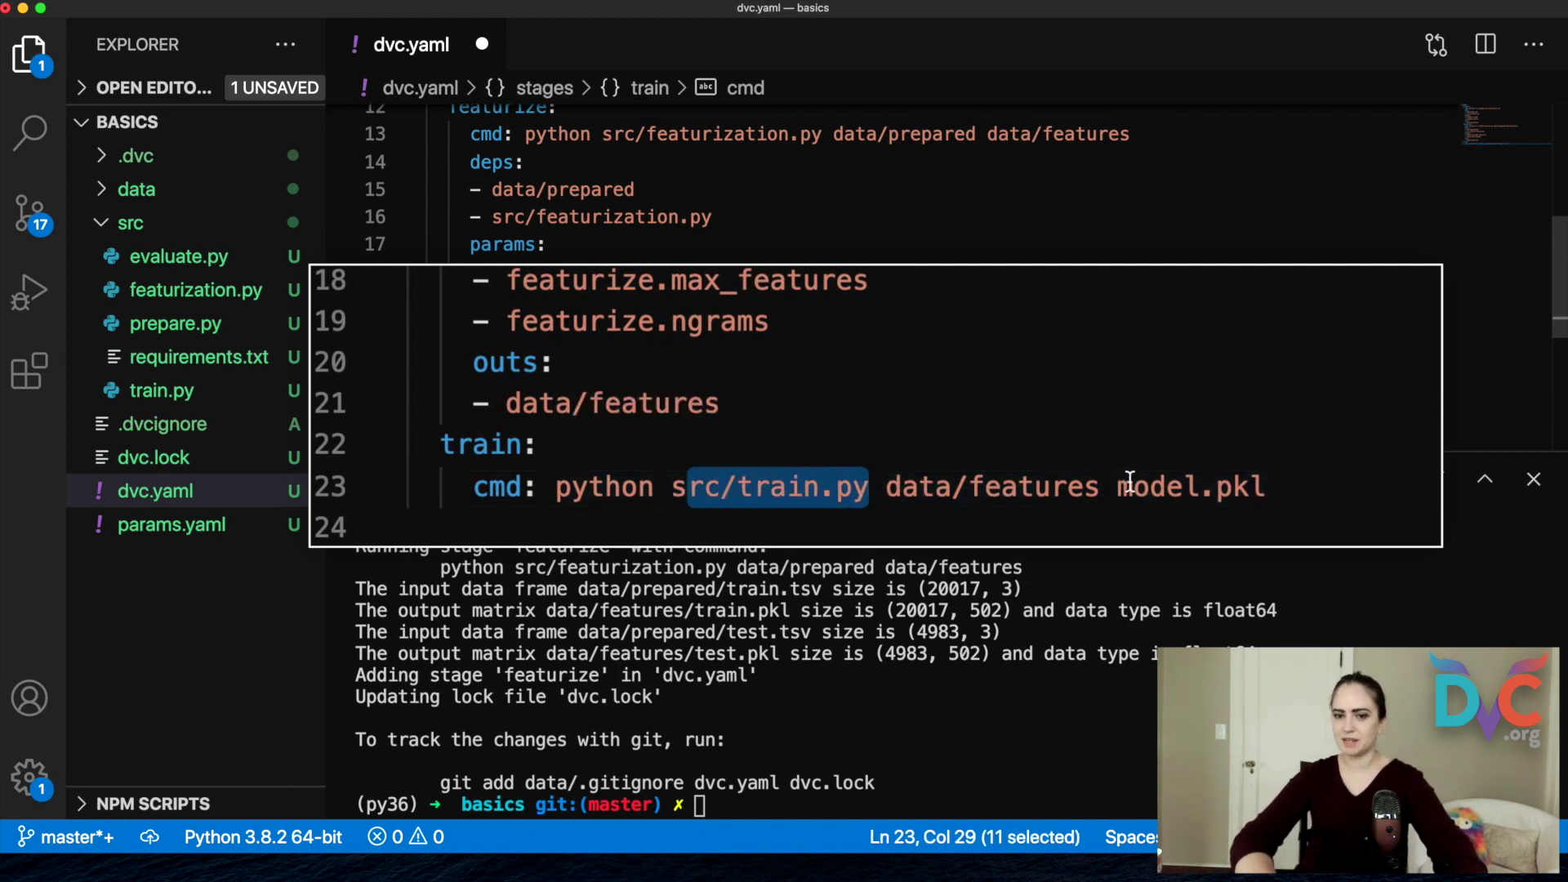
pyautogui.moveTo(1118, 487); pyautogui.dragTo(1274, 486)
pyautogui.click(1317, 486)
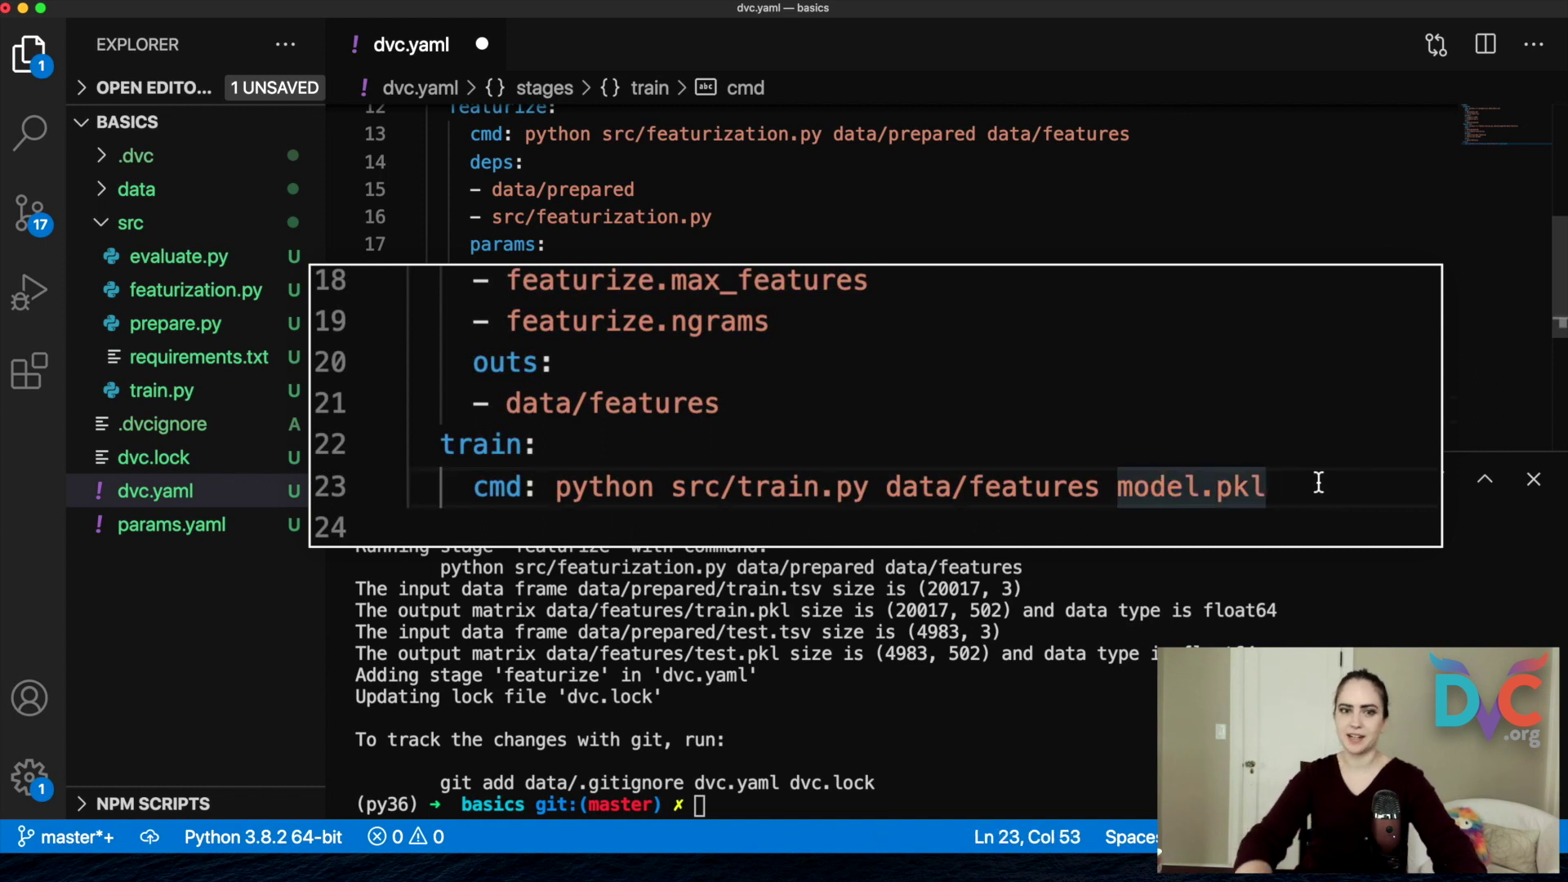
# - Add src/train.py and data/features as dependencies of the train stage in dvc.yaml
pyautogui.press('Return')
pyautogui.write('deps:')
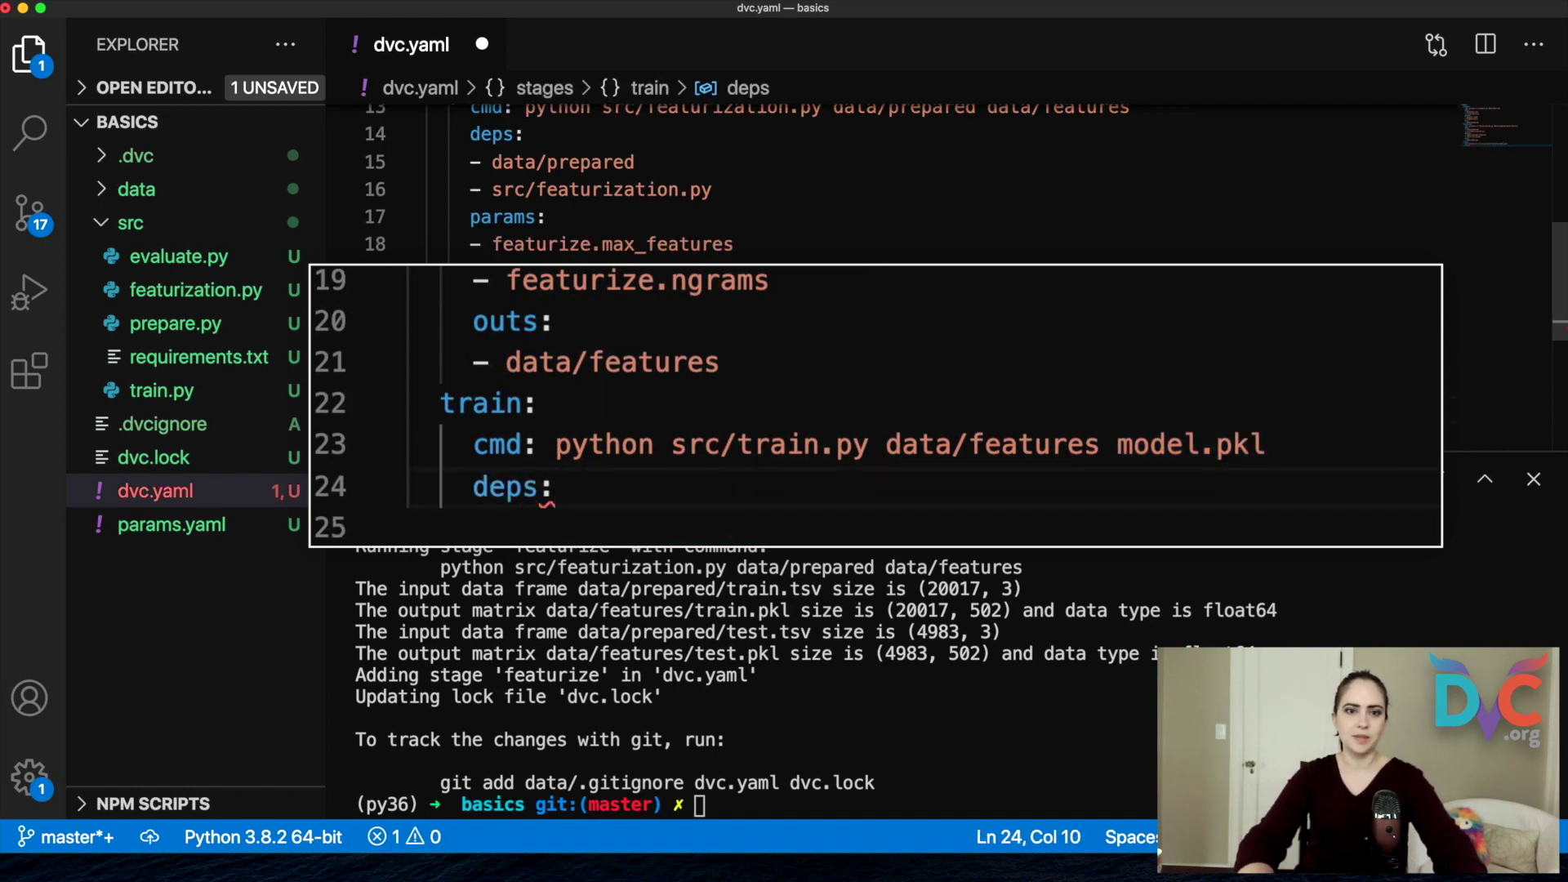
pyautogui.press('Return')
pyautogui.write('- ')
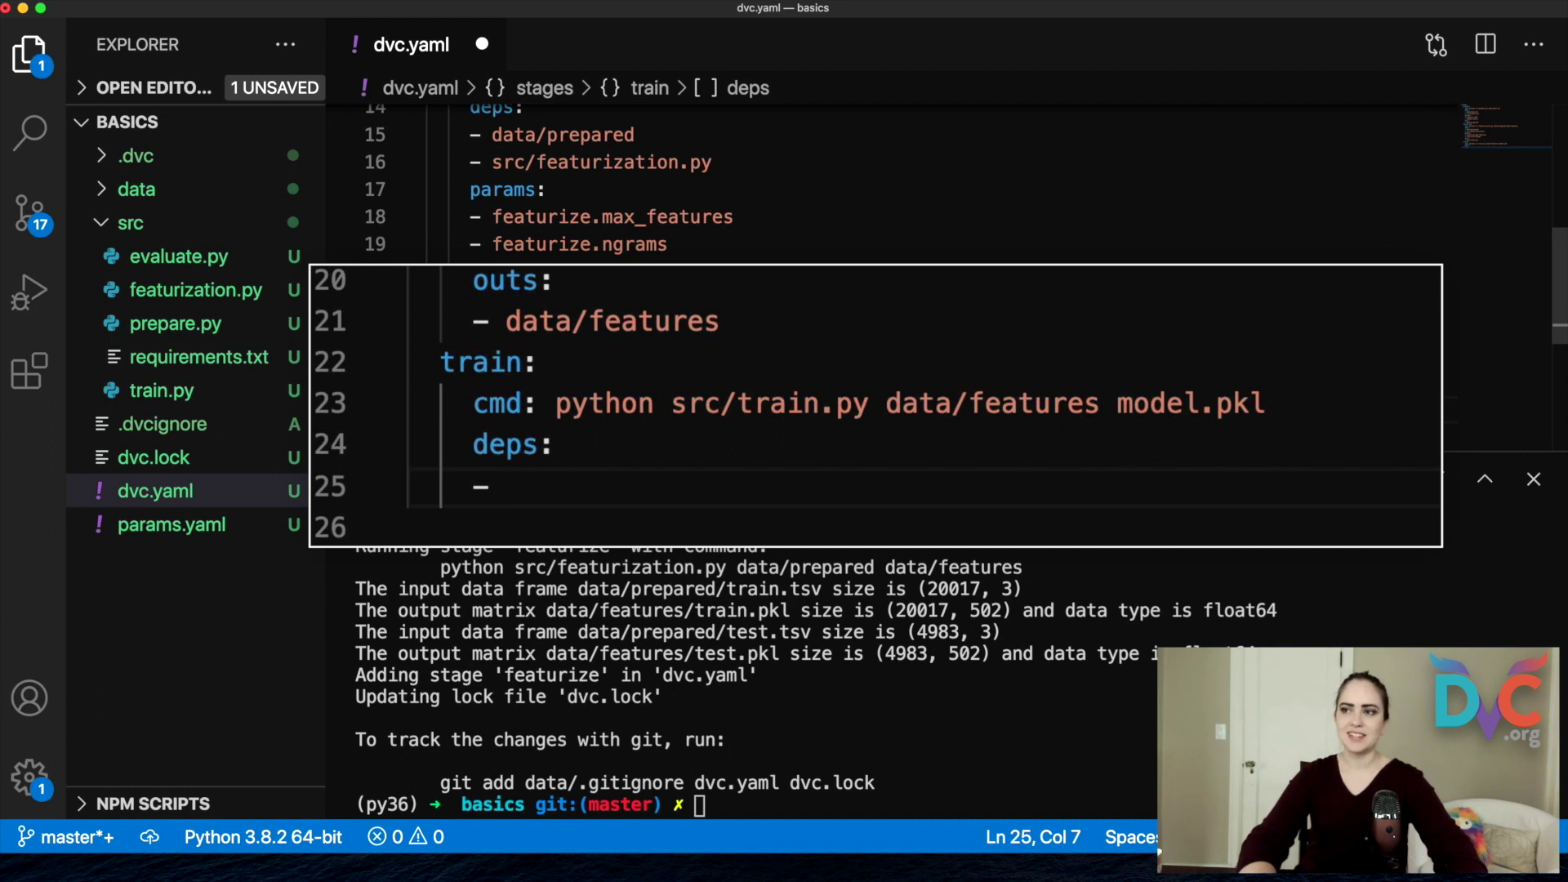
pyautogui.write('src')
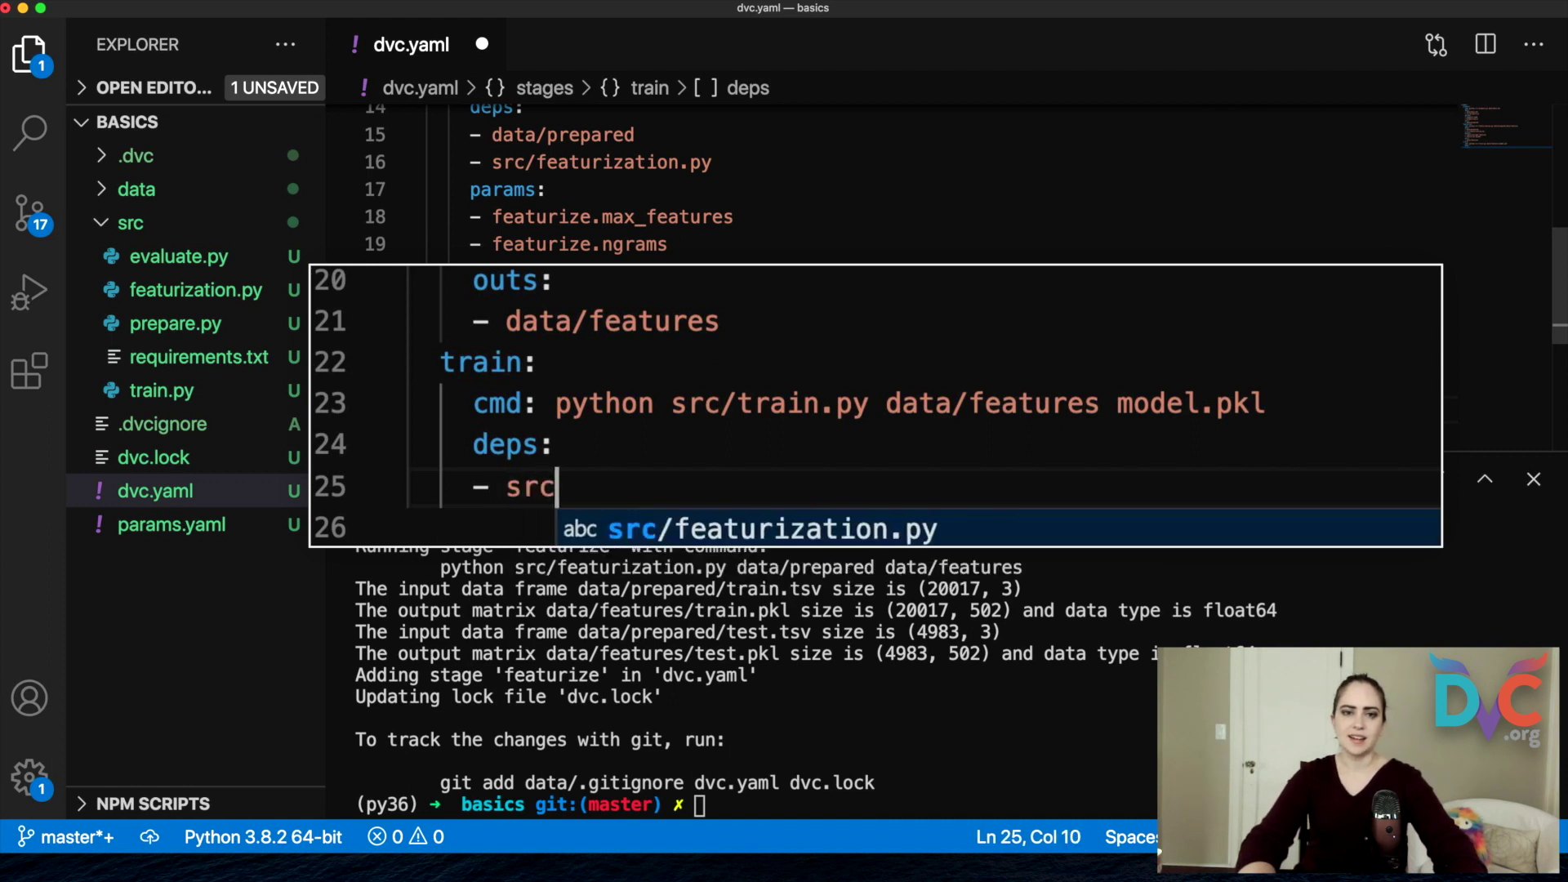
pyautogui.write('/train.py')
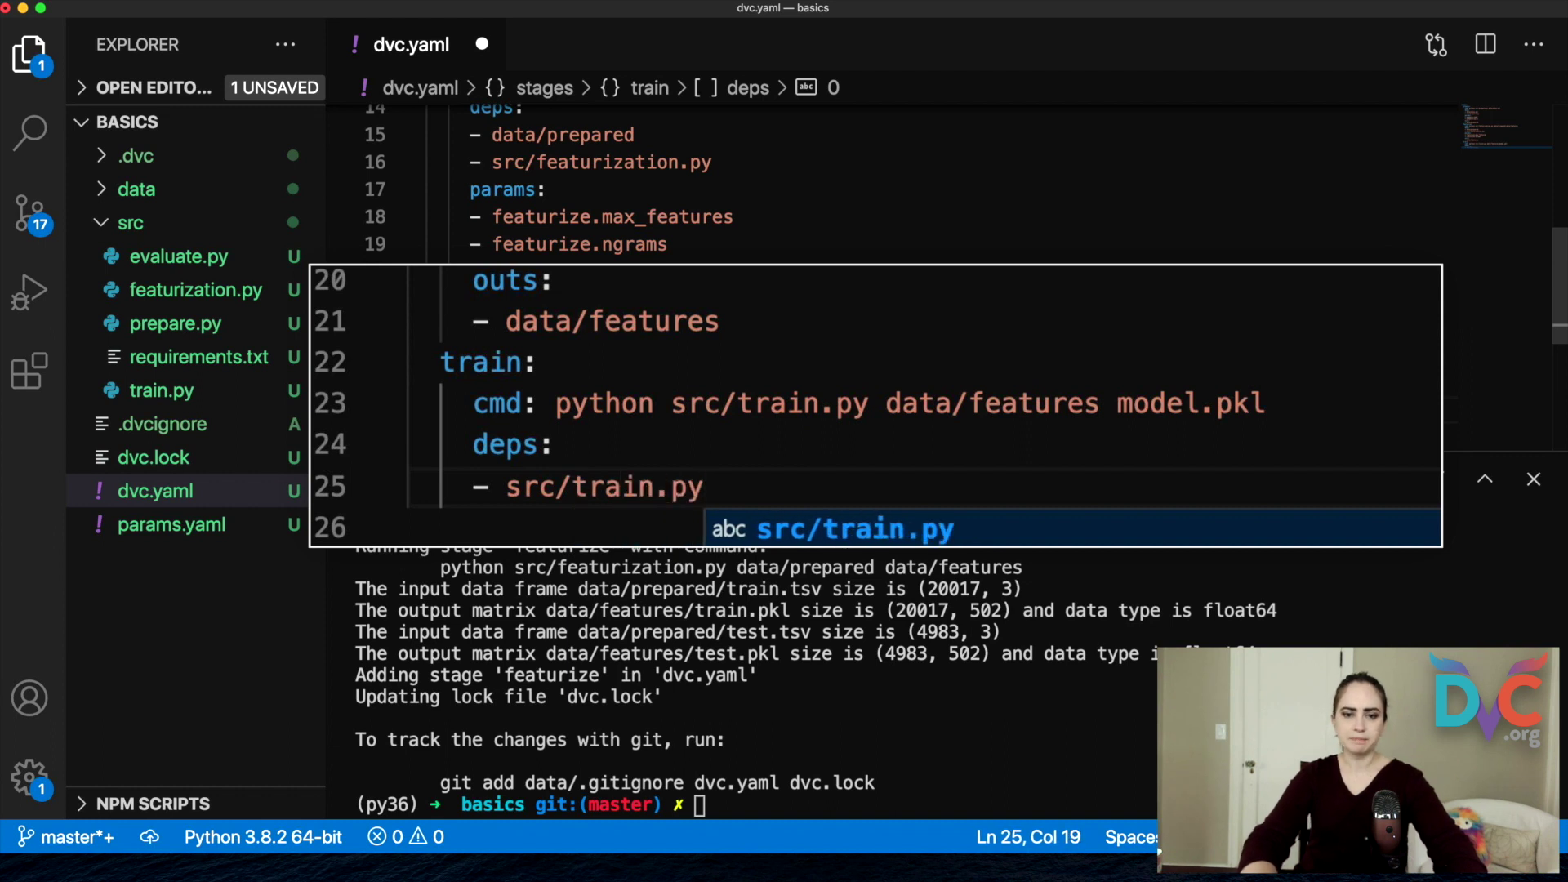
pyautogui.press('Escape')
pyautogui.press('Return')
pyautogui.write('- ')
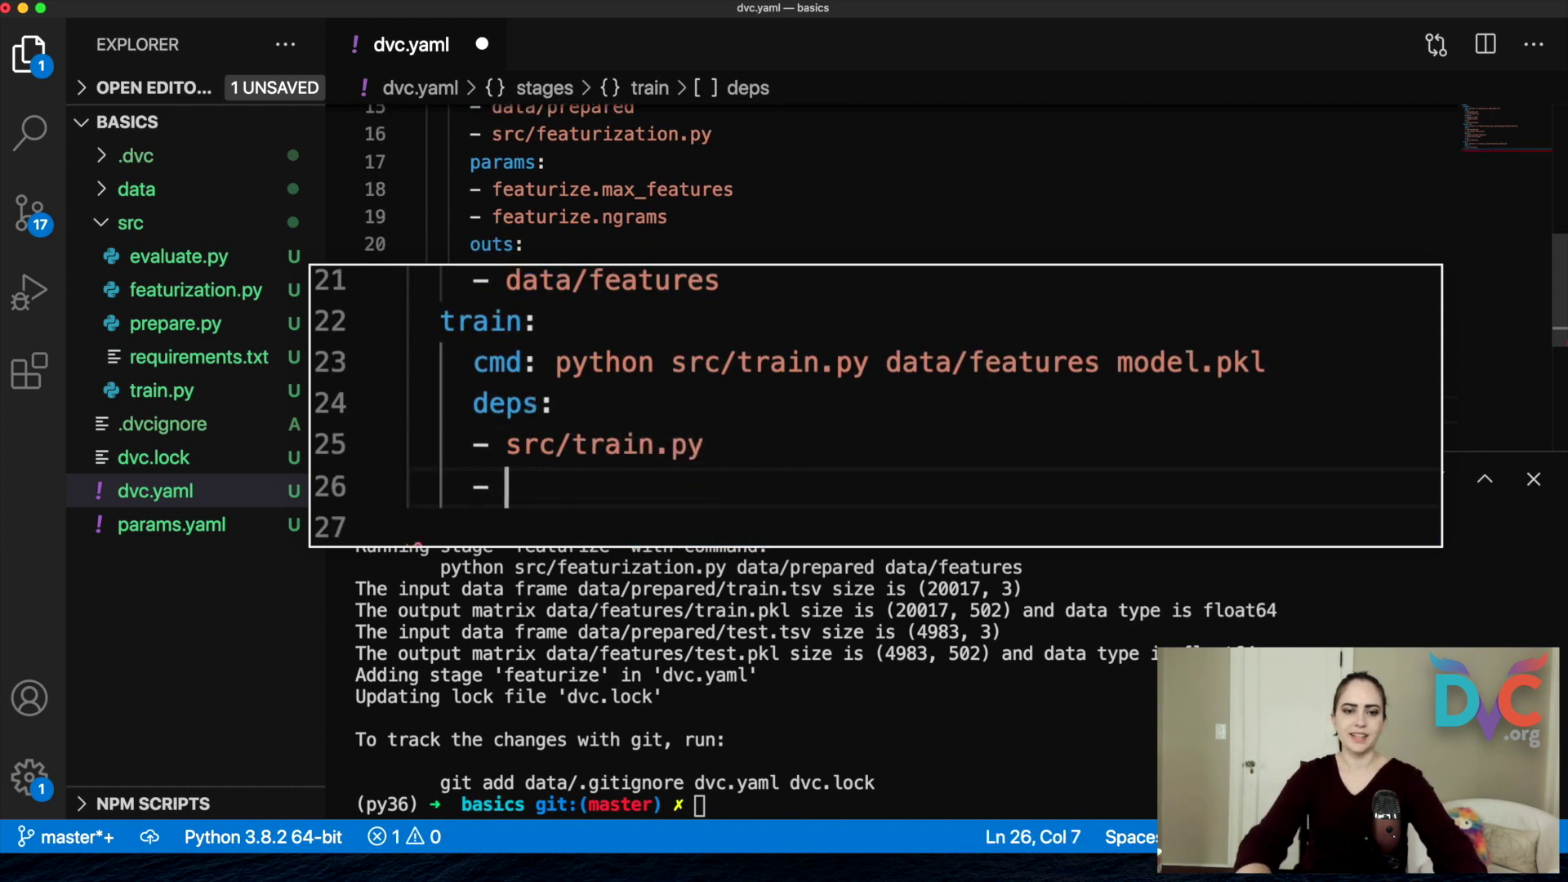
pyautogui.write('data/fea')
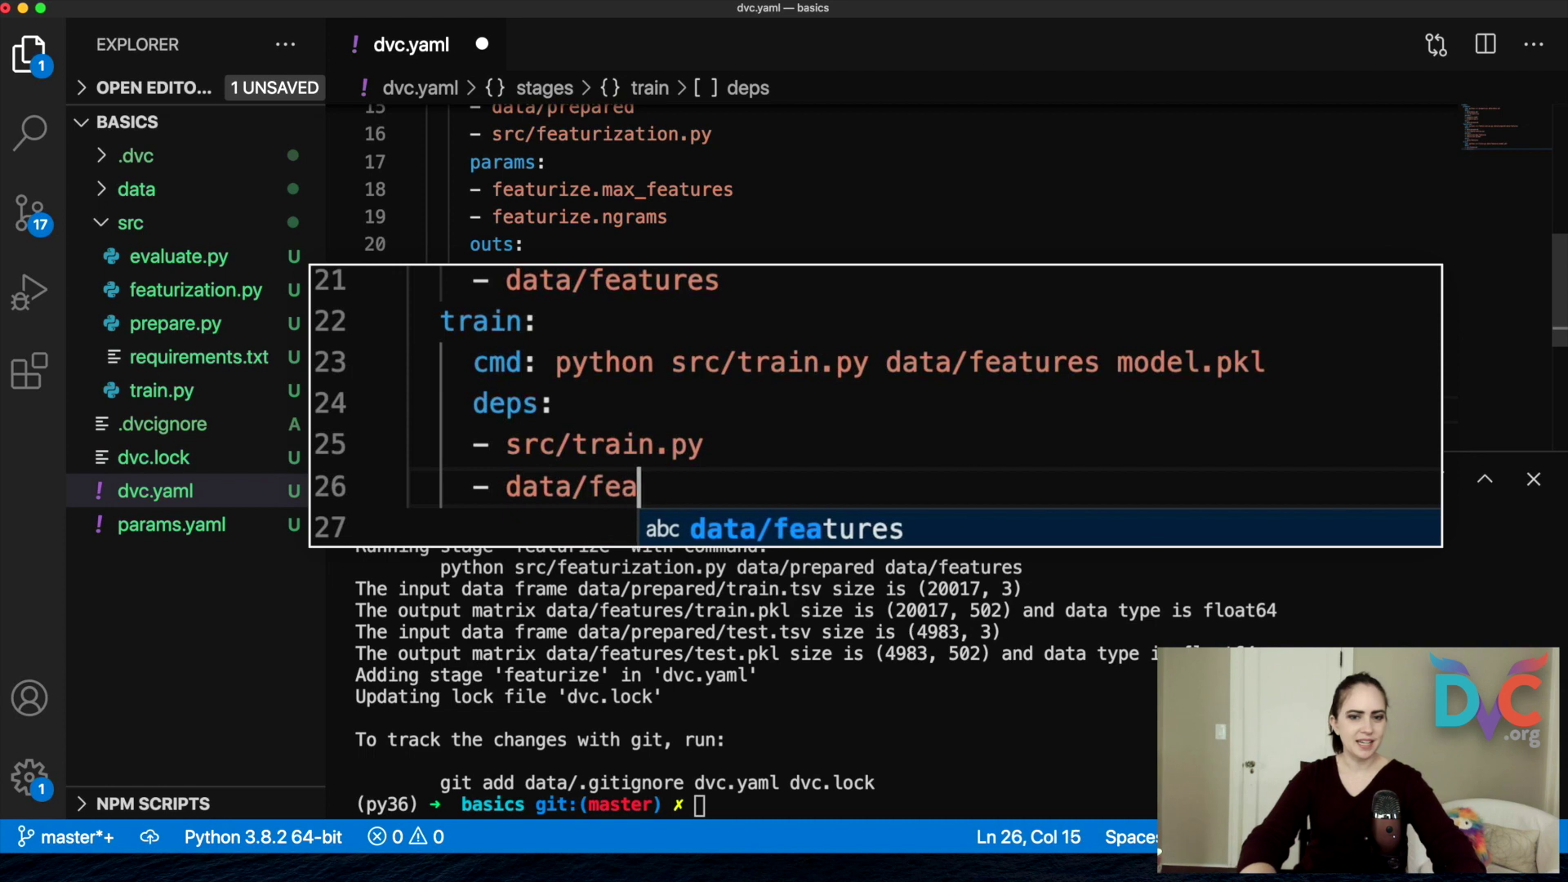
pyautogui.write('tures \\')
pyautogui.press('BackSpace')
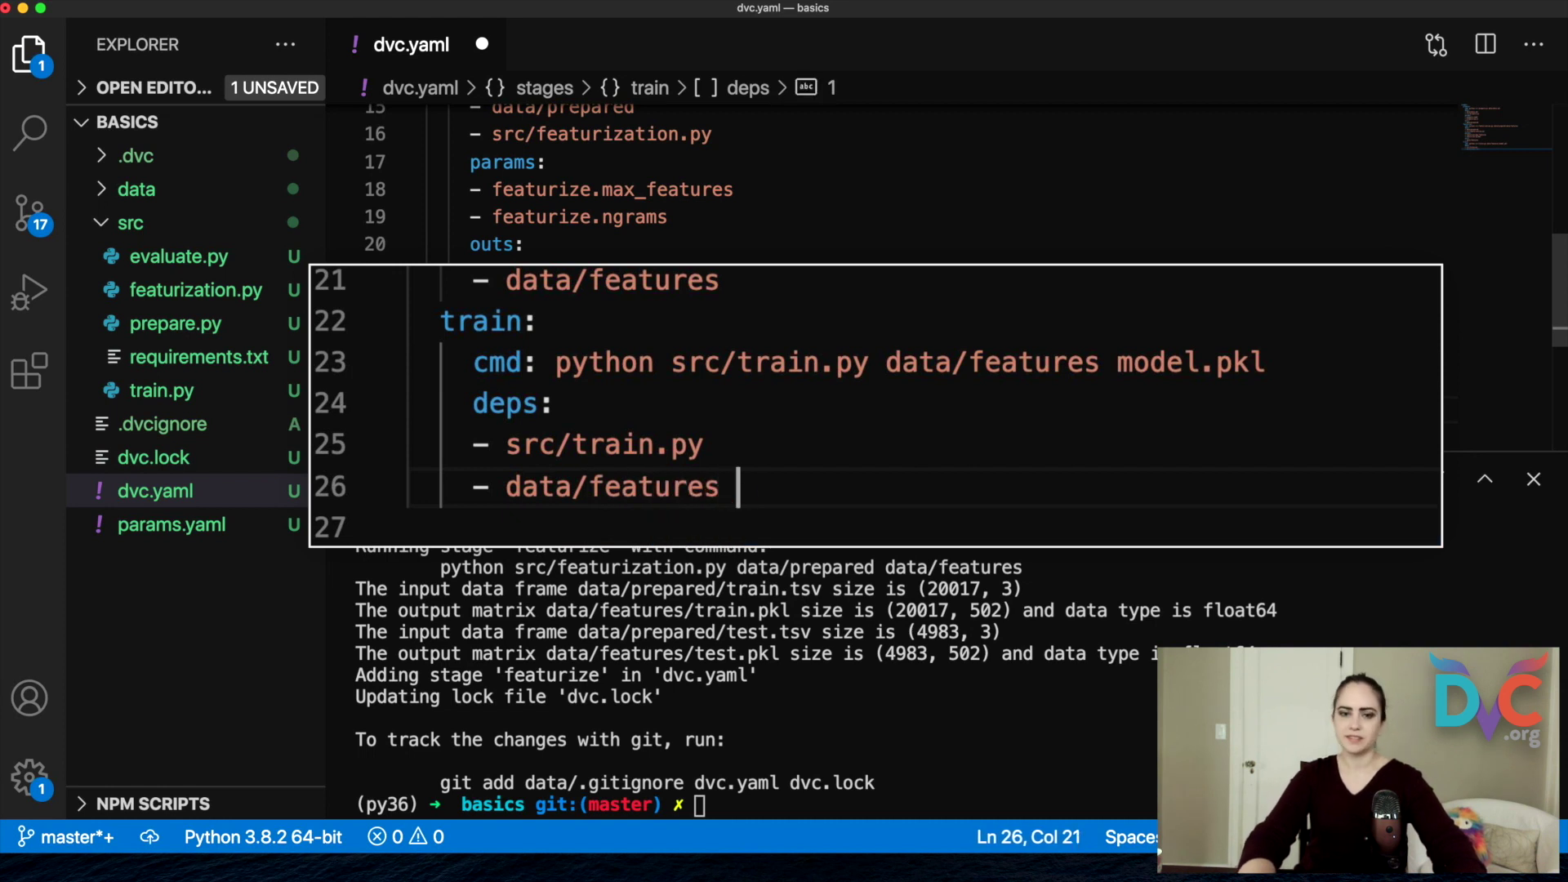
pyautogui.press('Return')
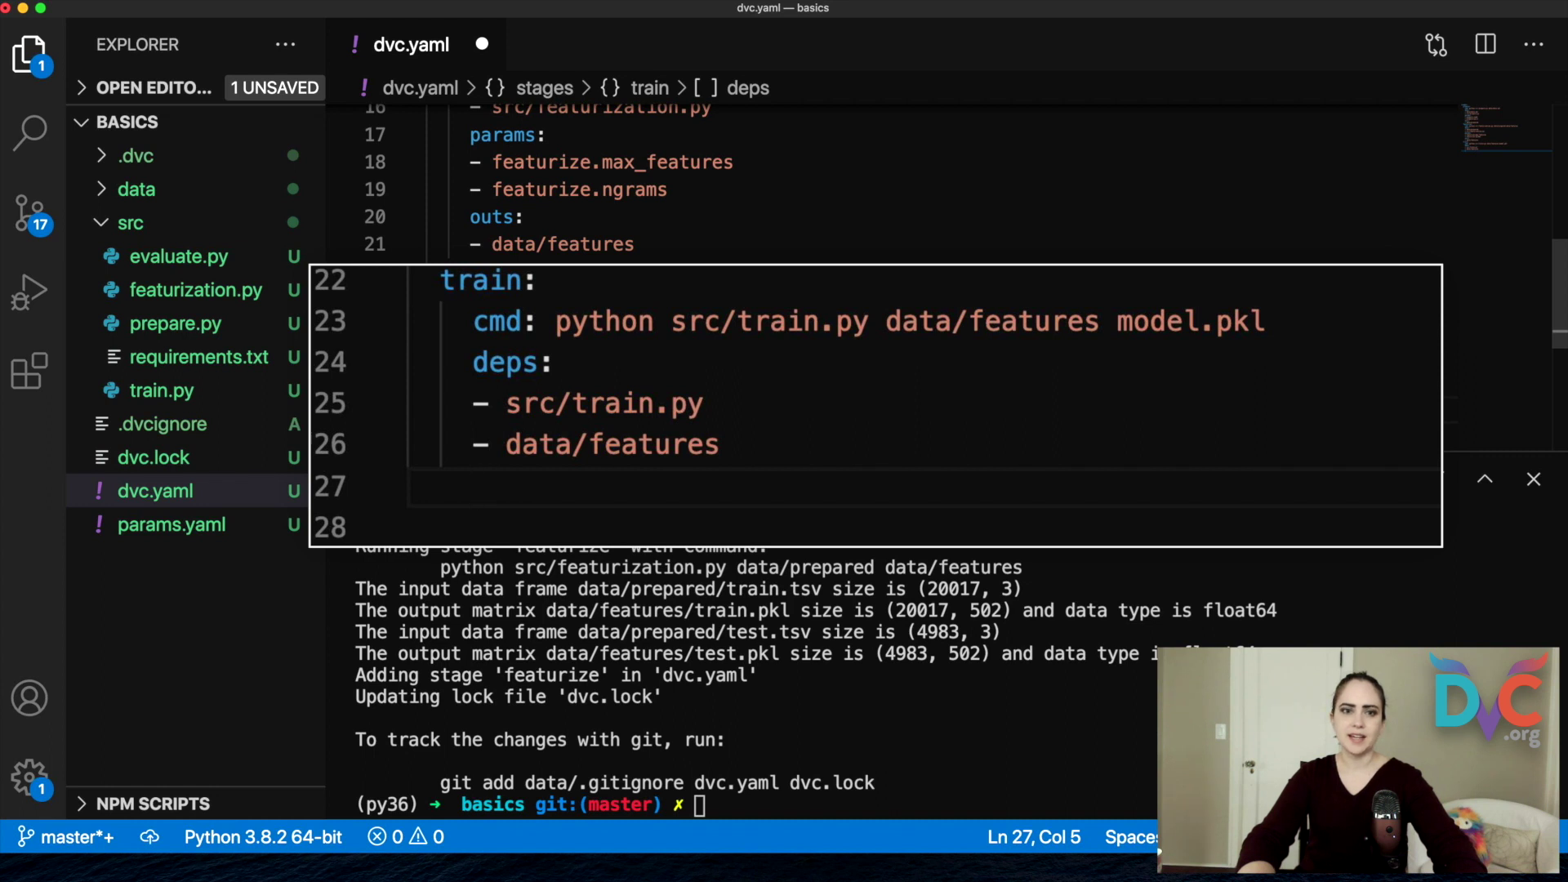
pyautogui.write('params:')
# - Add params train.seed and train.n_estimators and output model.pkl, then save dvc.yaml
pyautogui.press('Return')
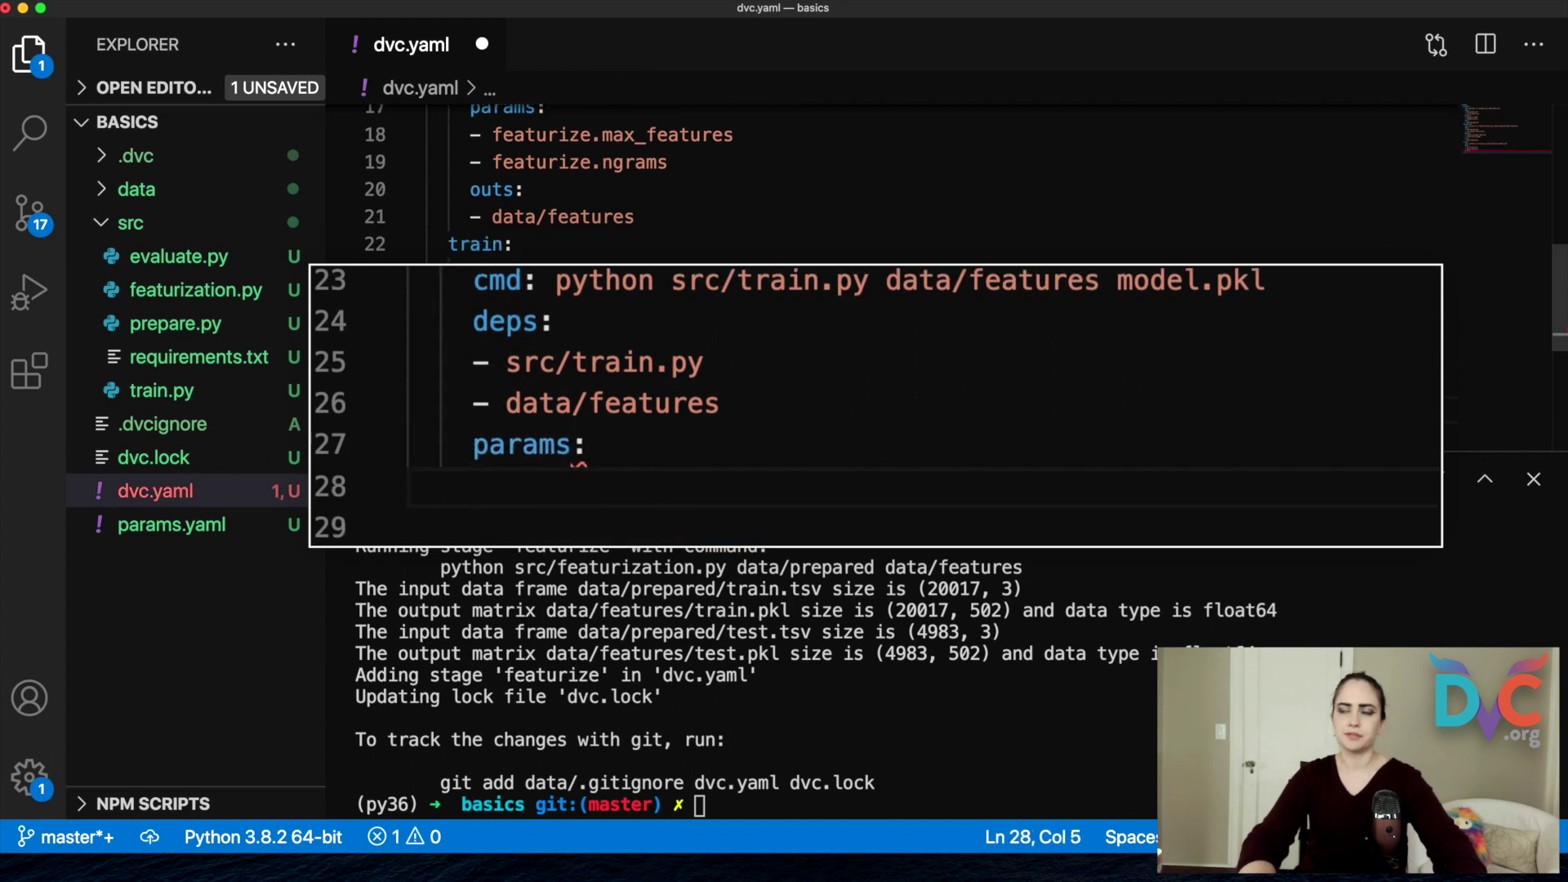
pyautogui.write('- ')
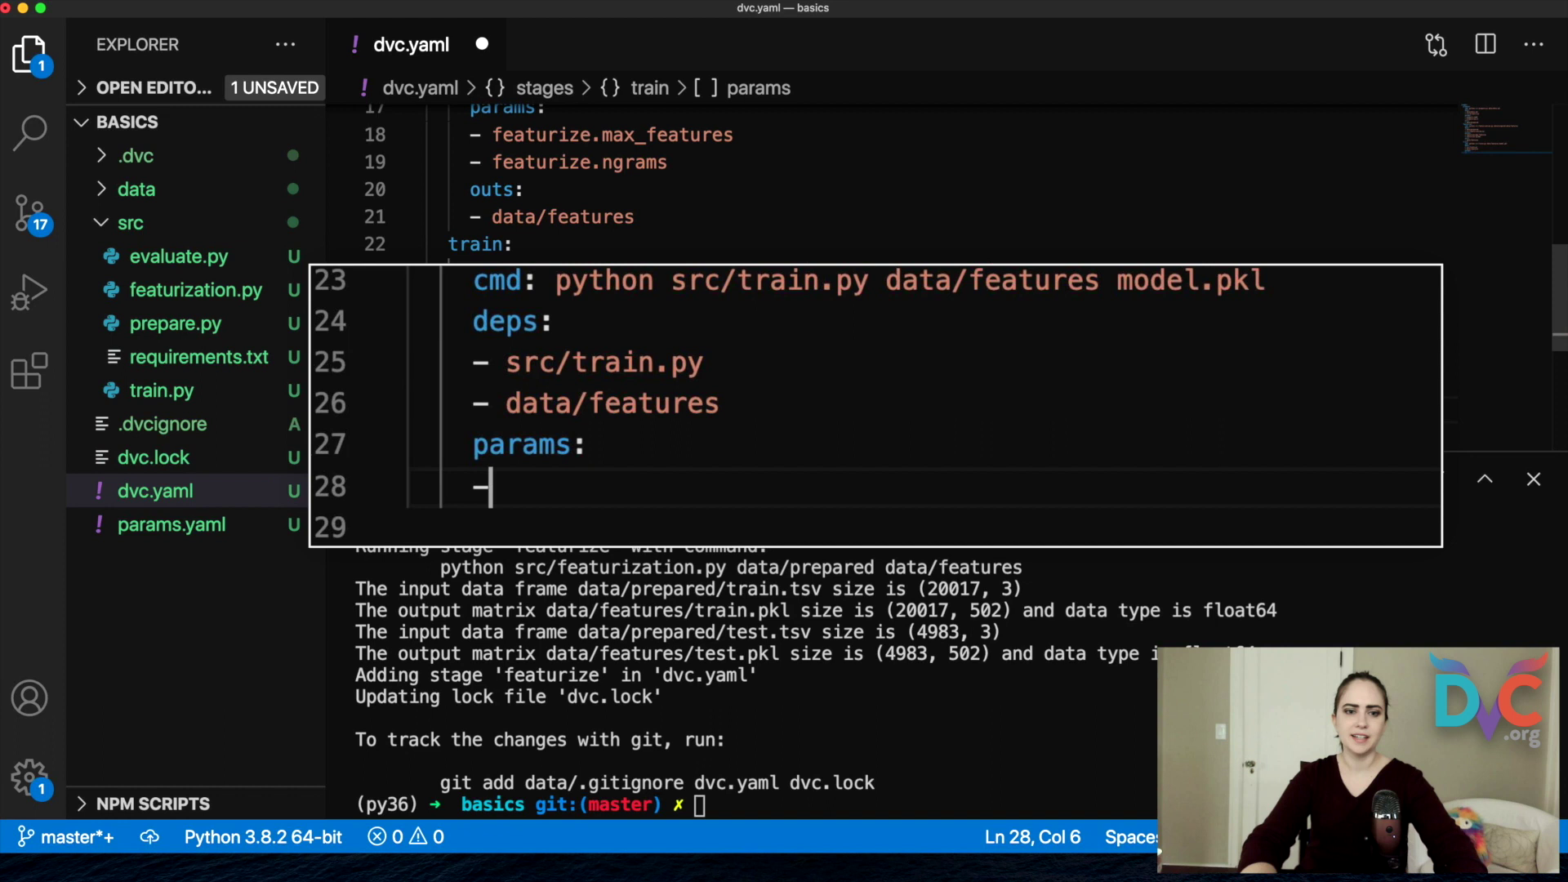
pyautogui.write('train.')
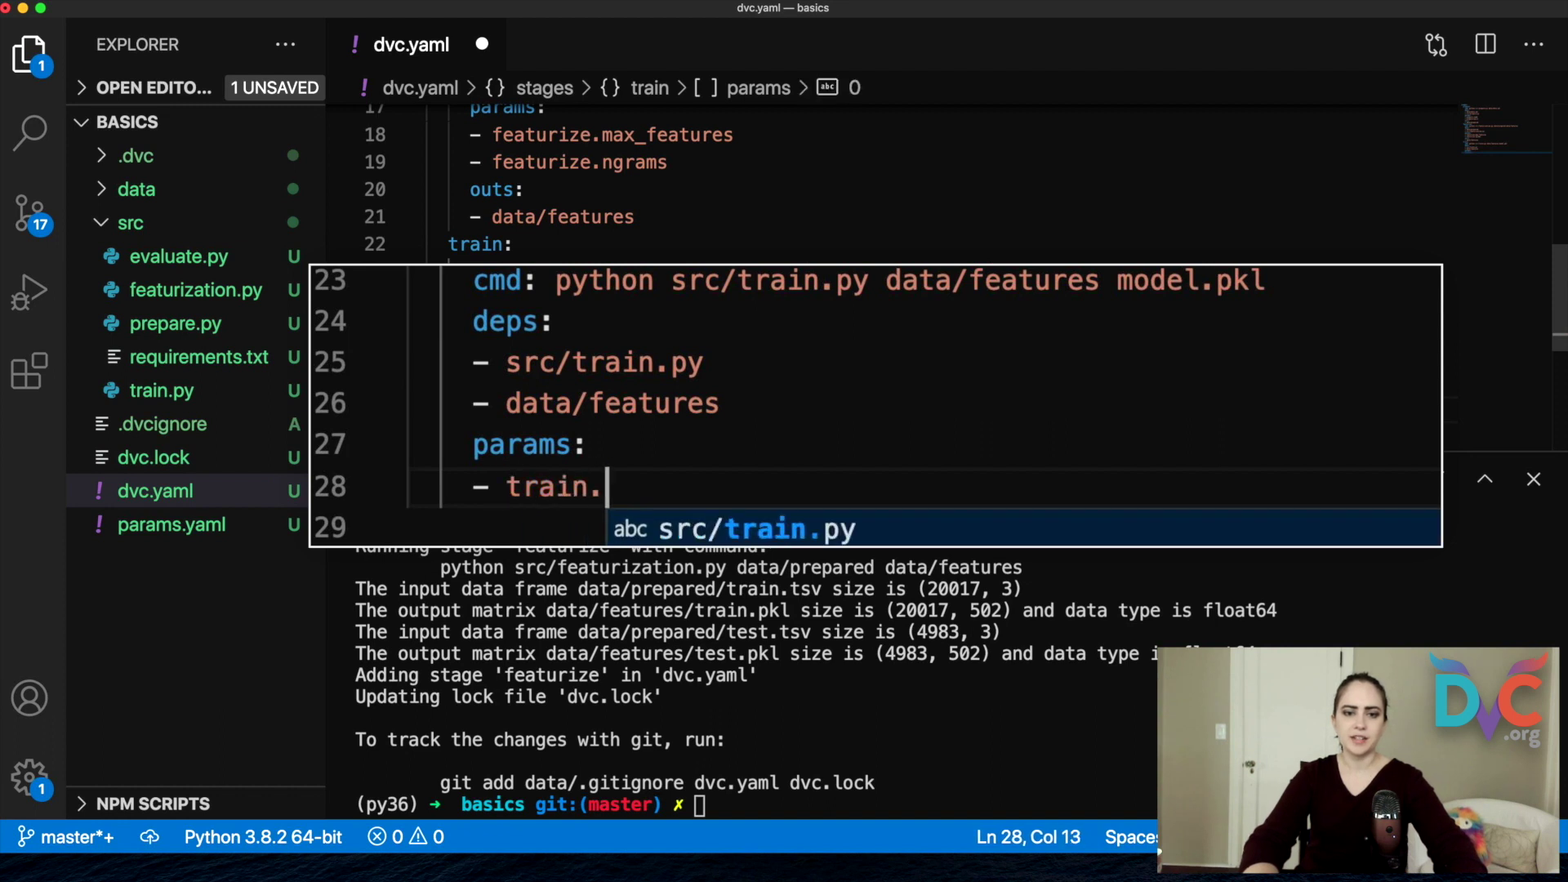
pyautogui.write('seed')
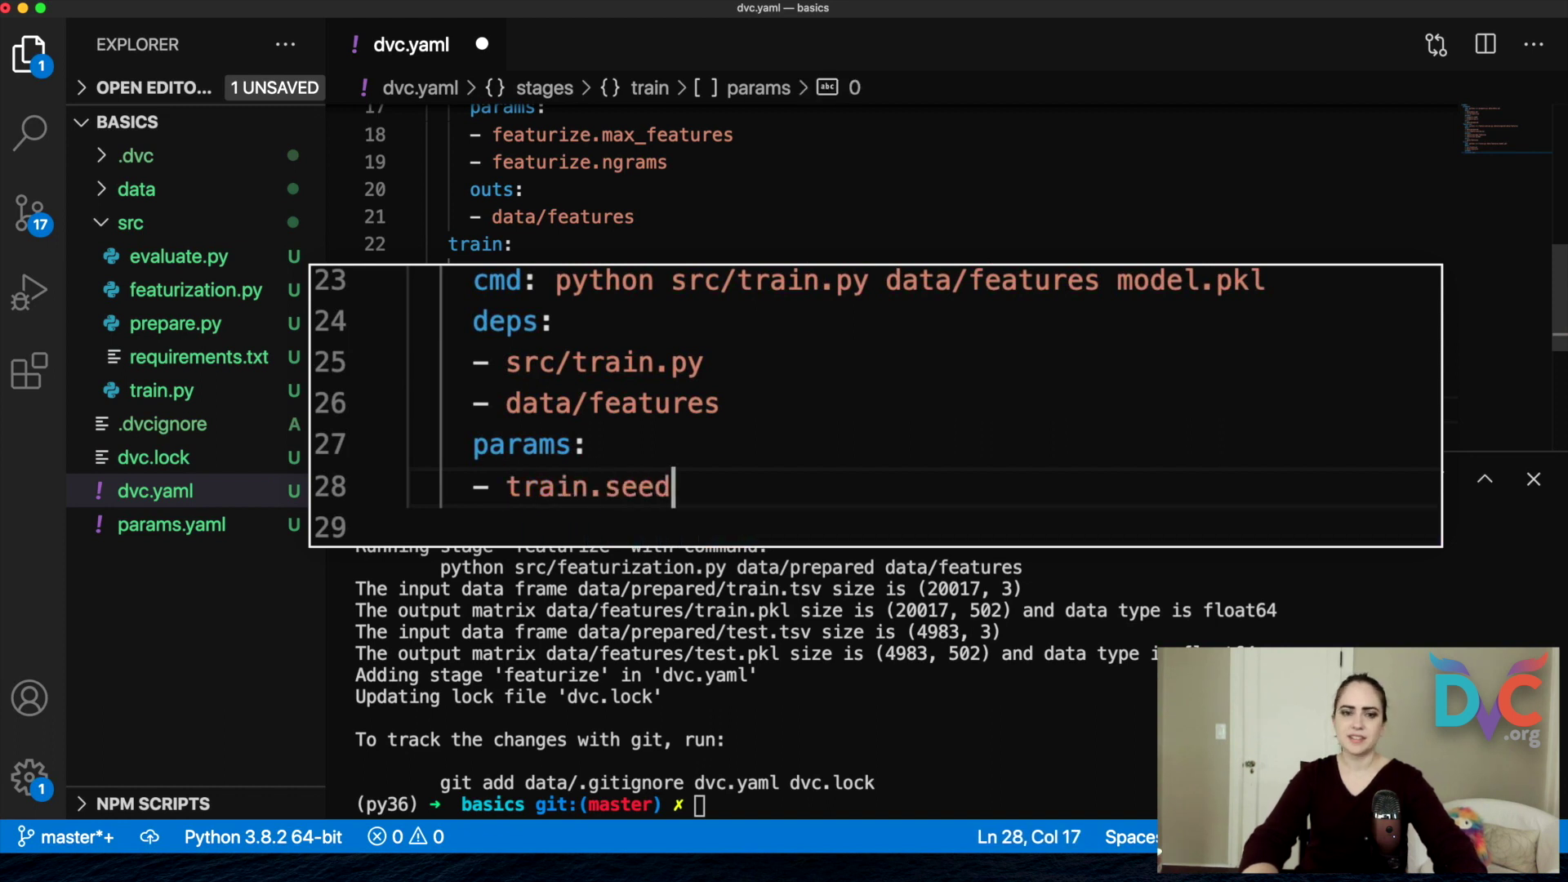
pyautogui.press('Return')
pyautogui.write('- trai')
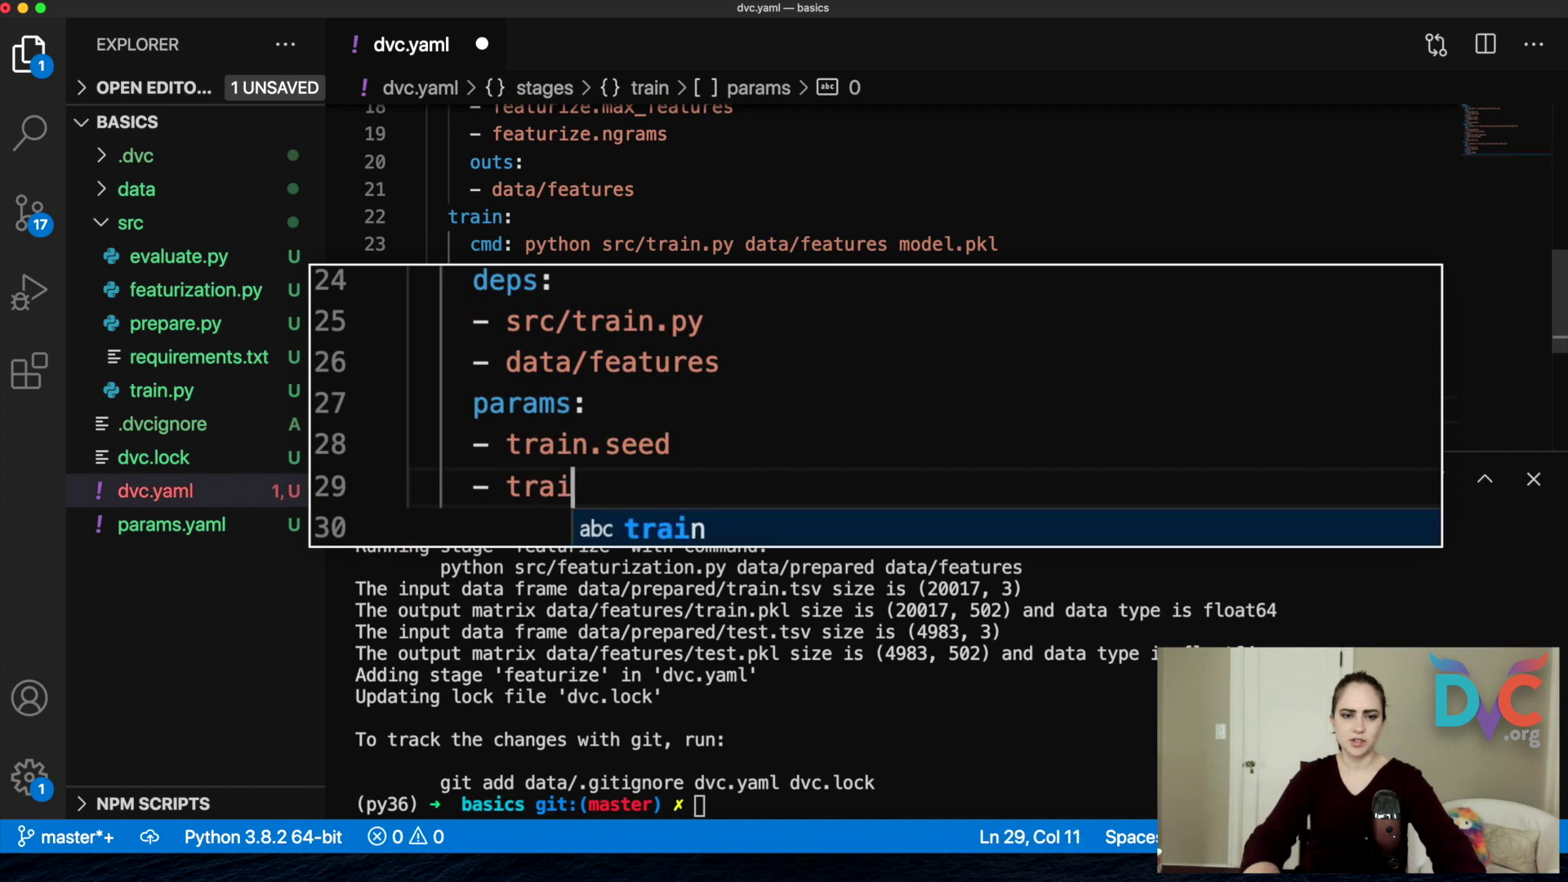
pyautogui.write('n.n_esti')
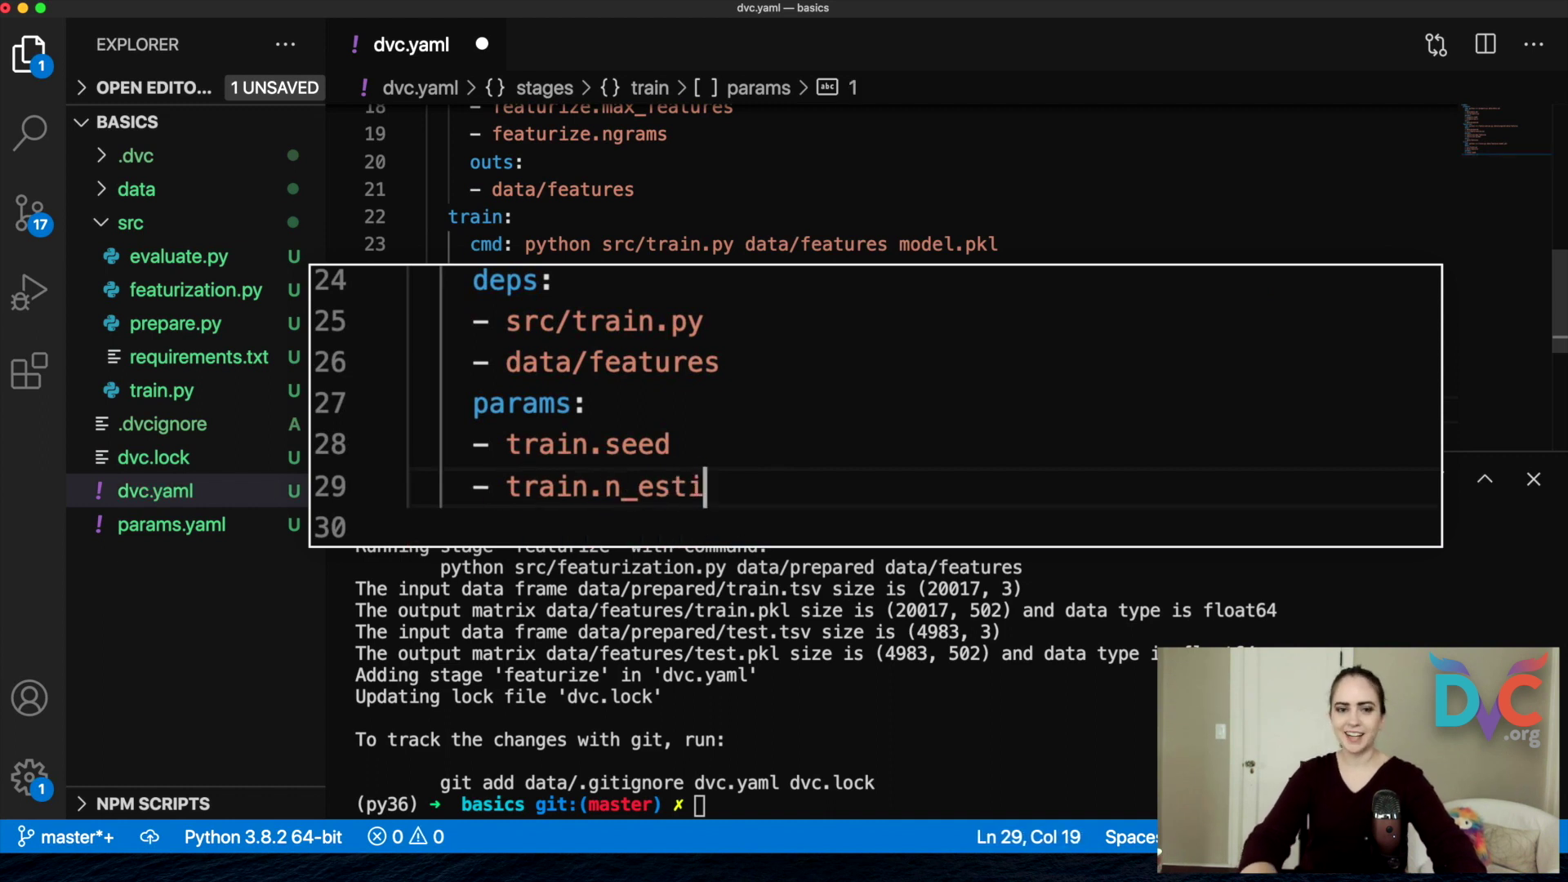
pyautogui.write('mators')
pyautogui.press('Return')
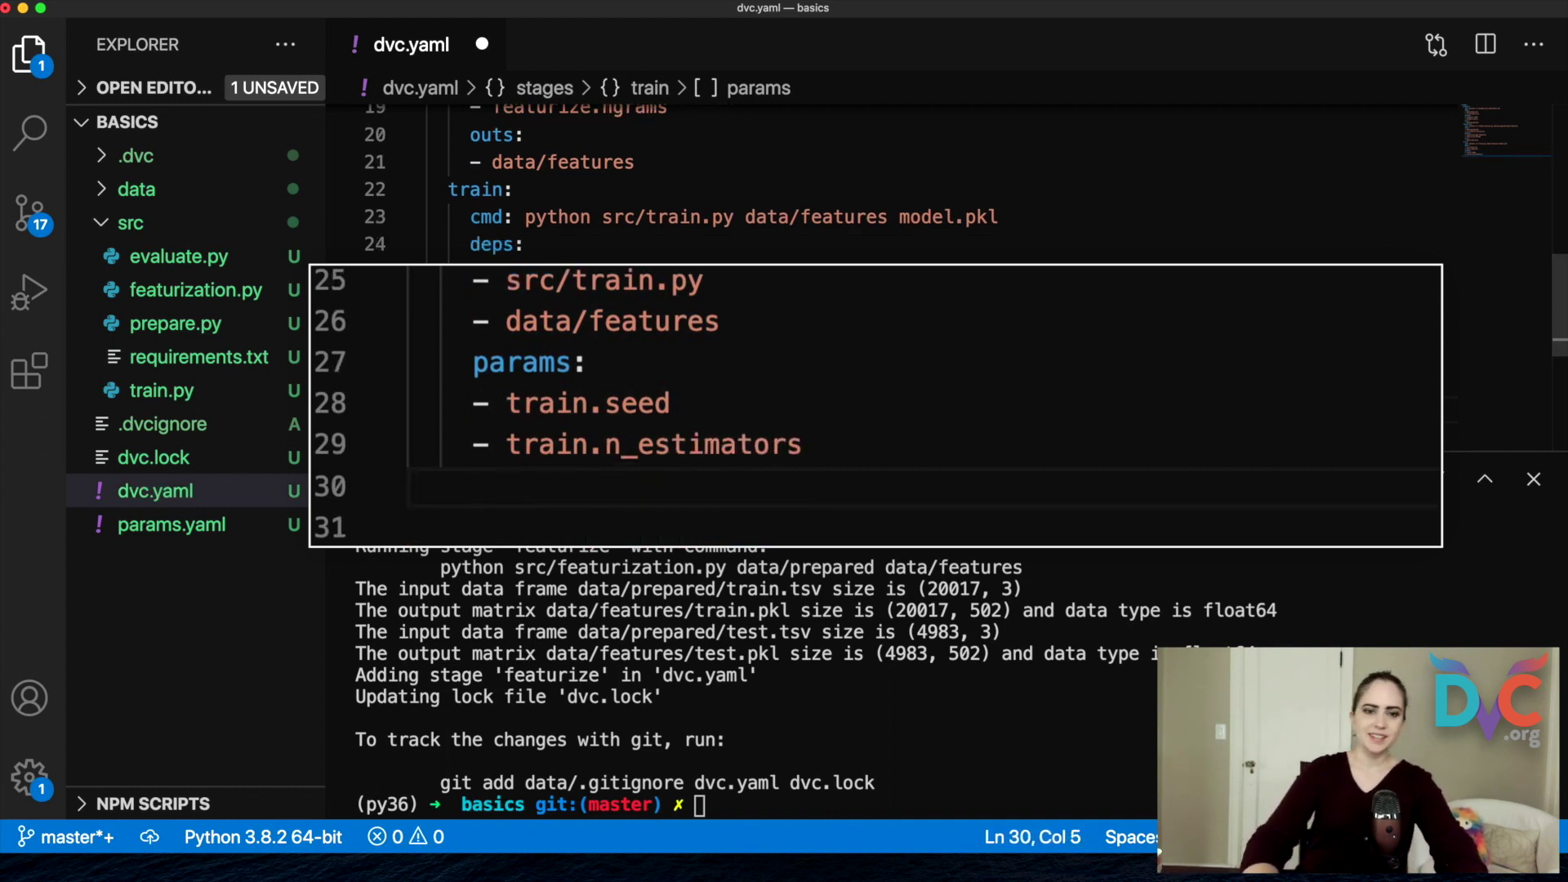
pyautogui.write('outs:')
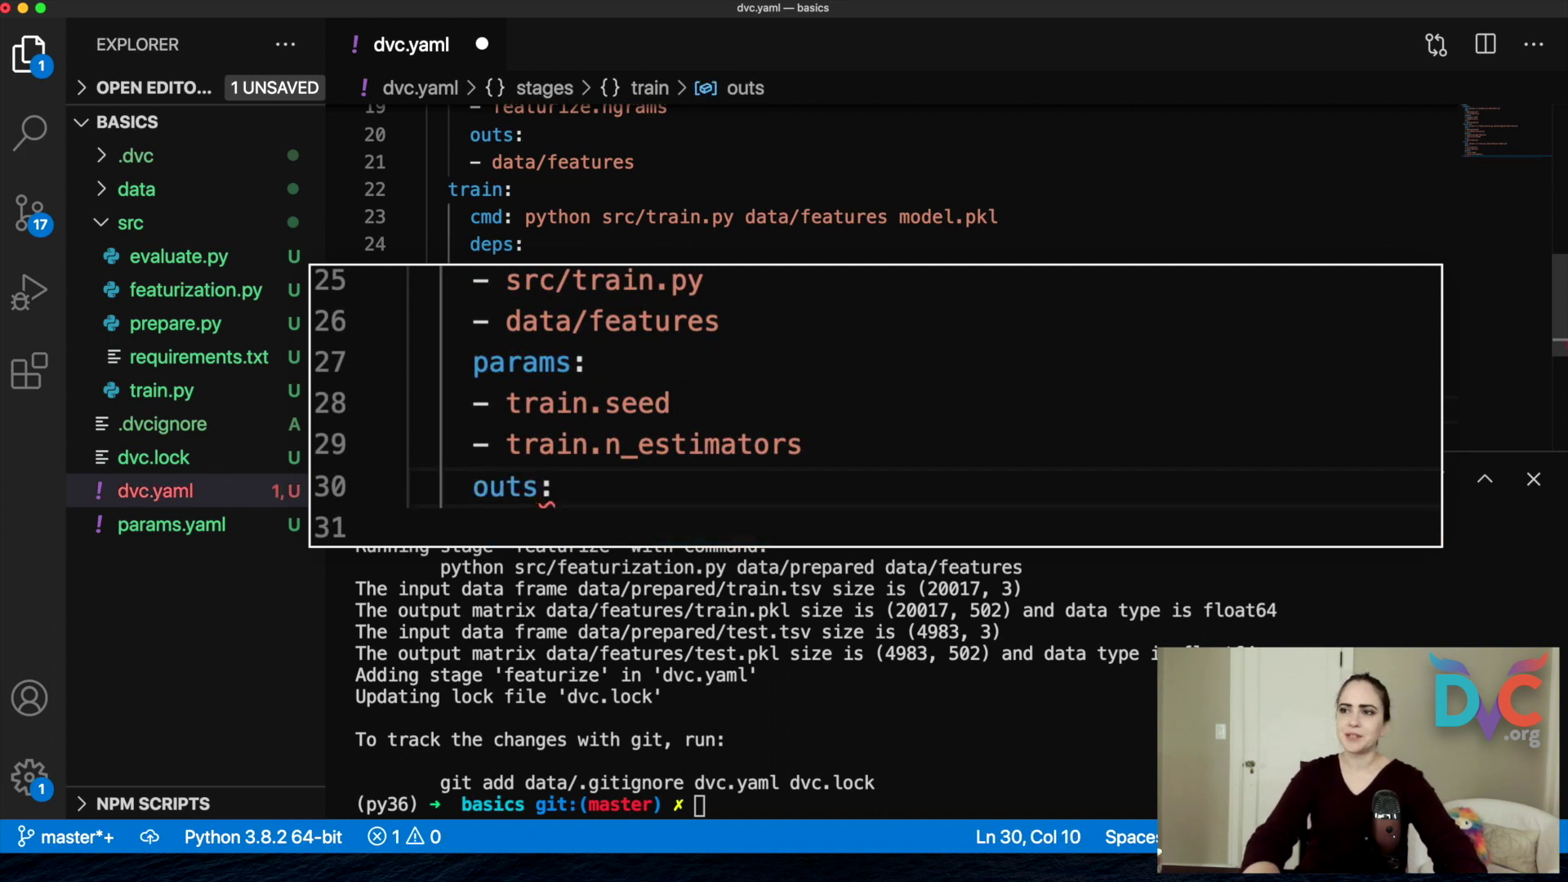
pyautogui.press('Return')
pyautogui.write('- ')
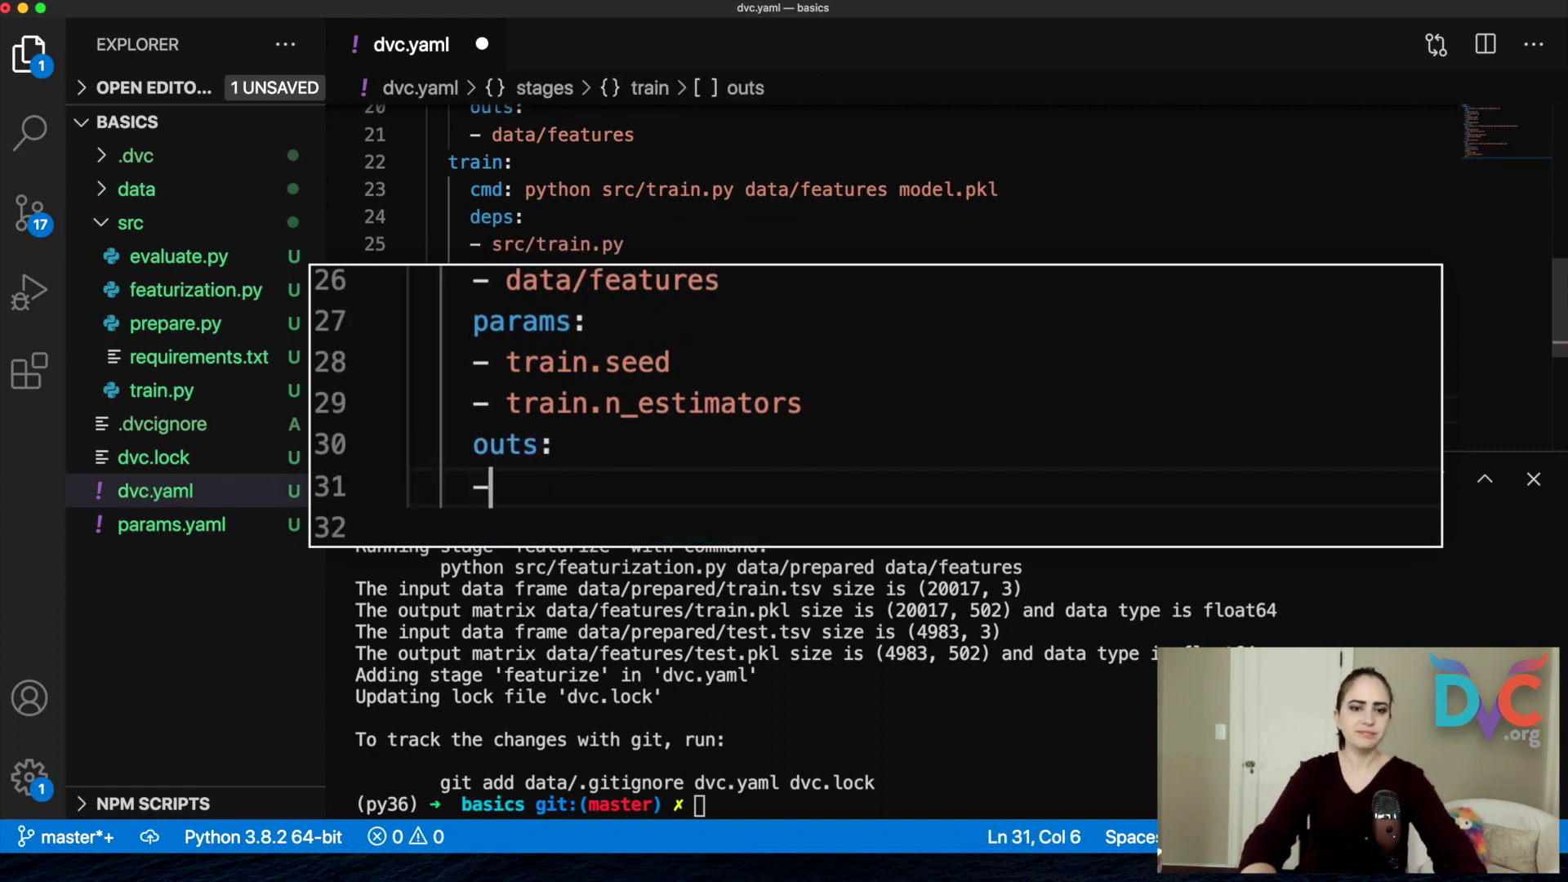
pyautogui.write('model.pkl')
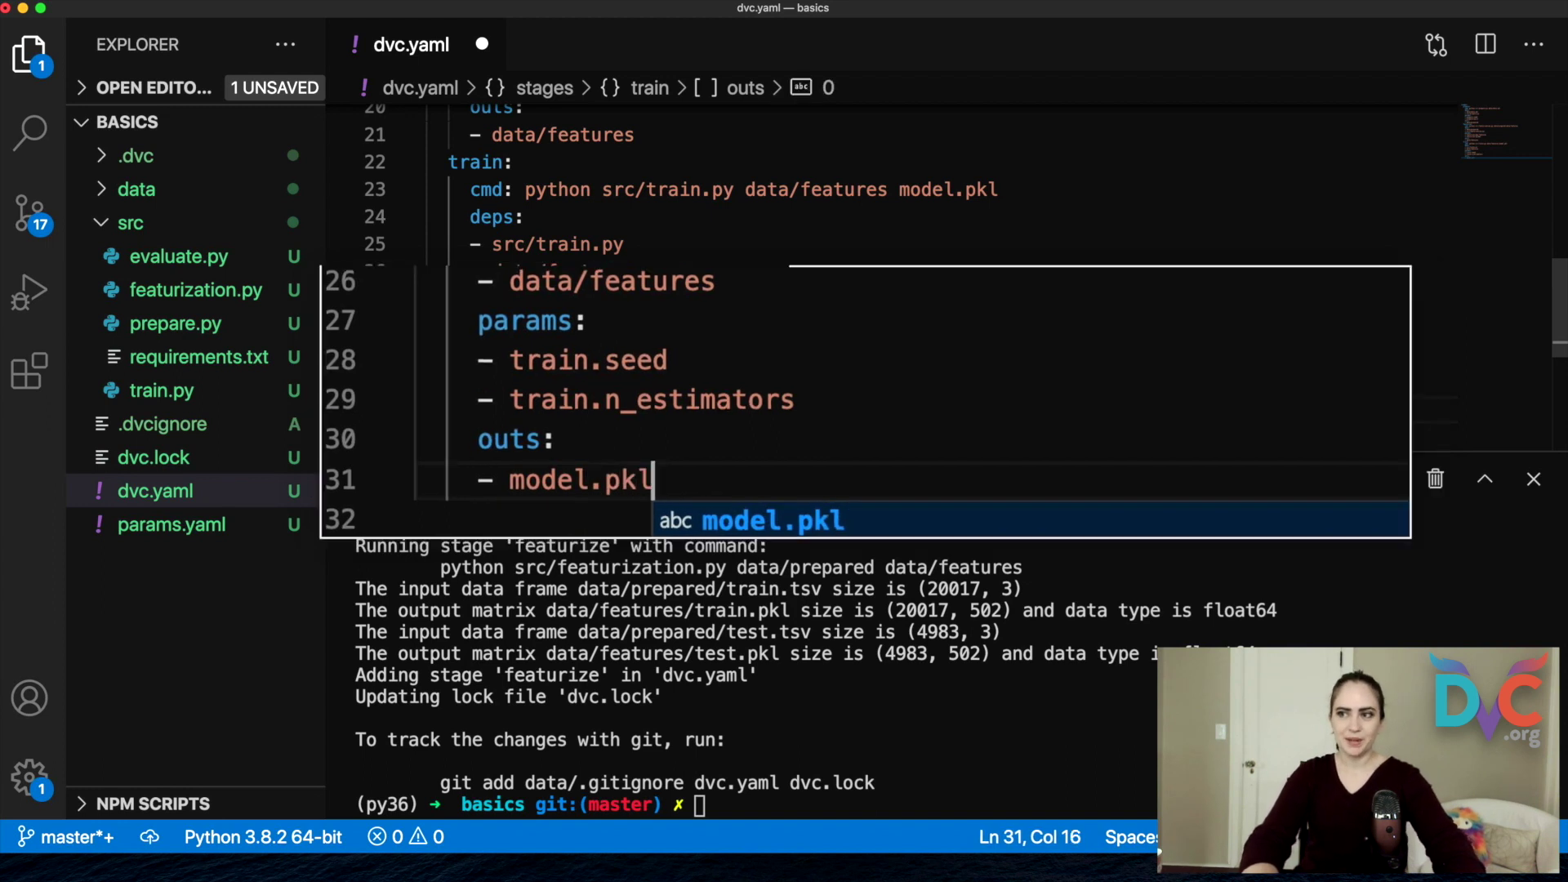
pyautogui.press('super+s')
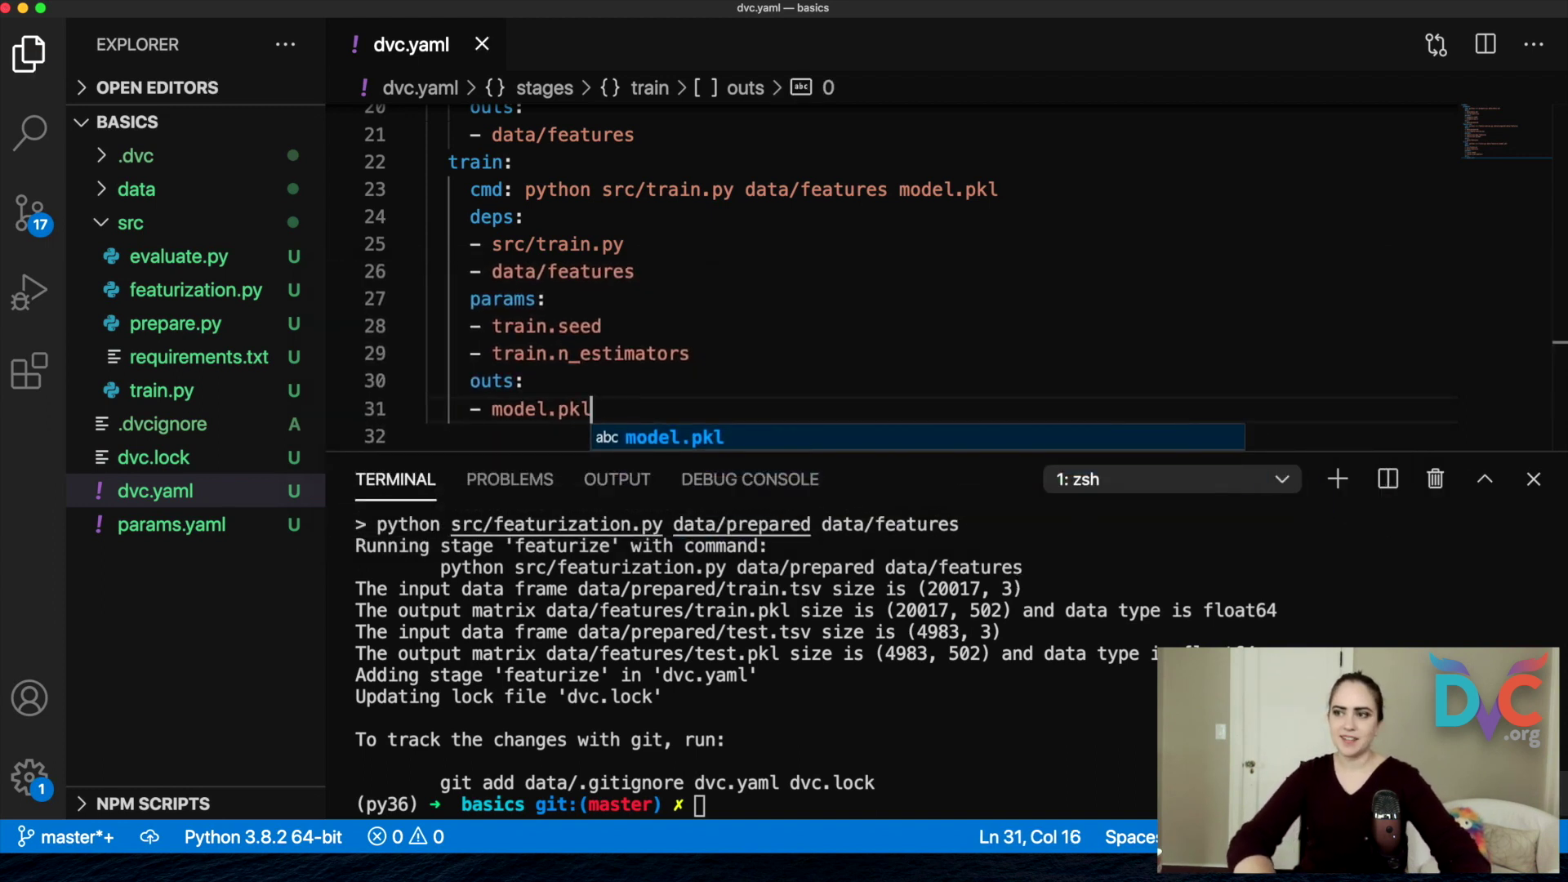
# - Run dvc repro and highlight that prepare and featurize were skipped while train ran
pyautogui.click(878, 609)
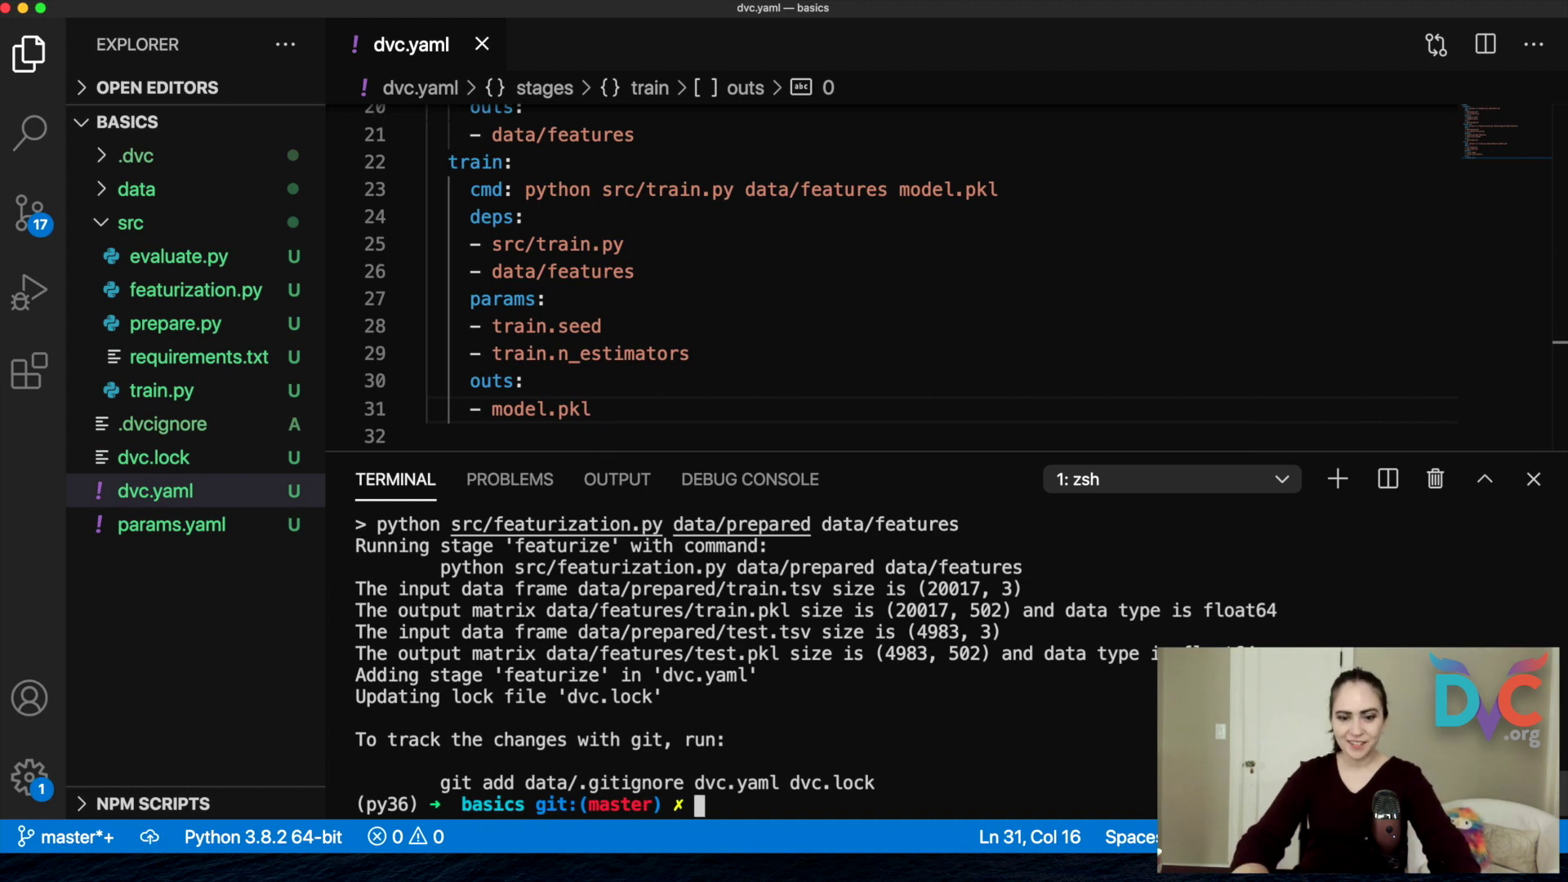
pyautogui.write('dvc rep')
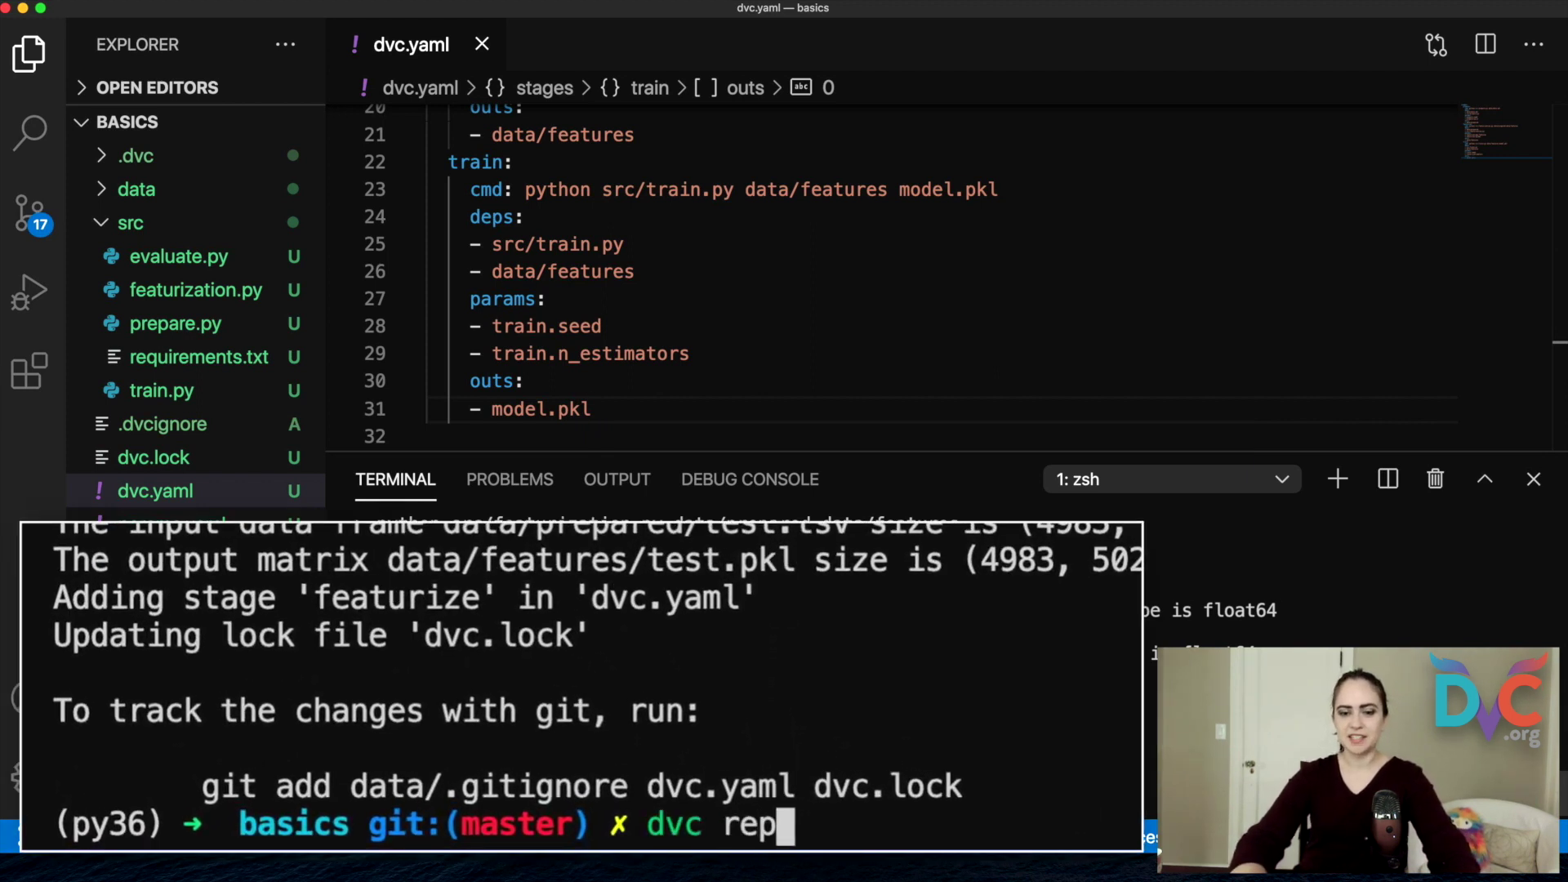
pyautogui.write('ro')
pyautogui.press('Return')
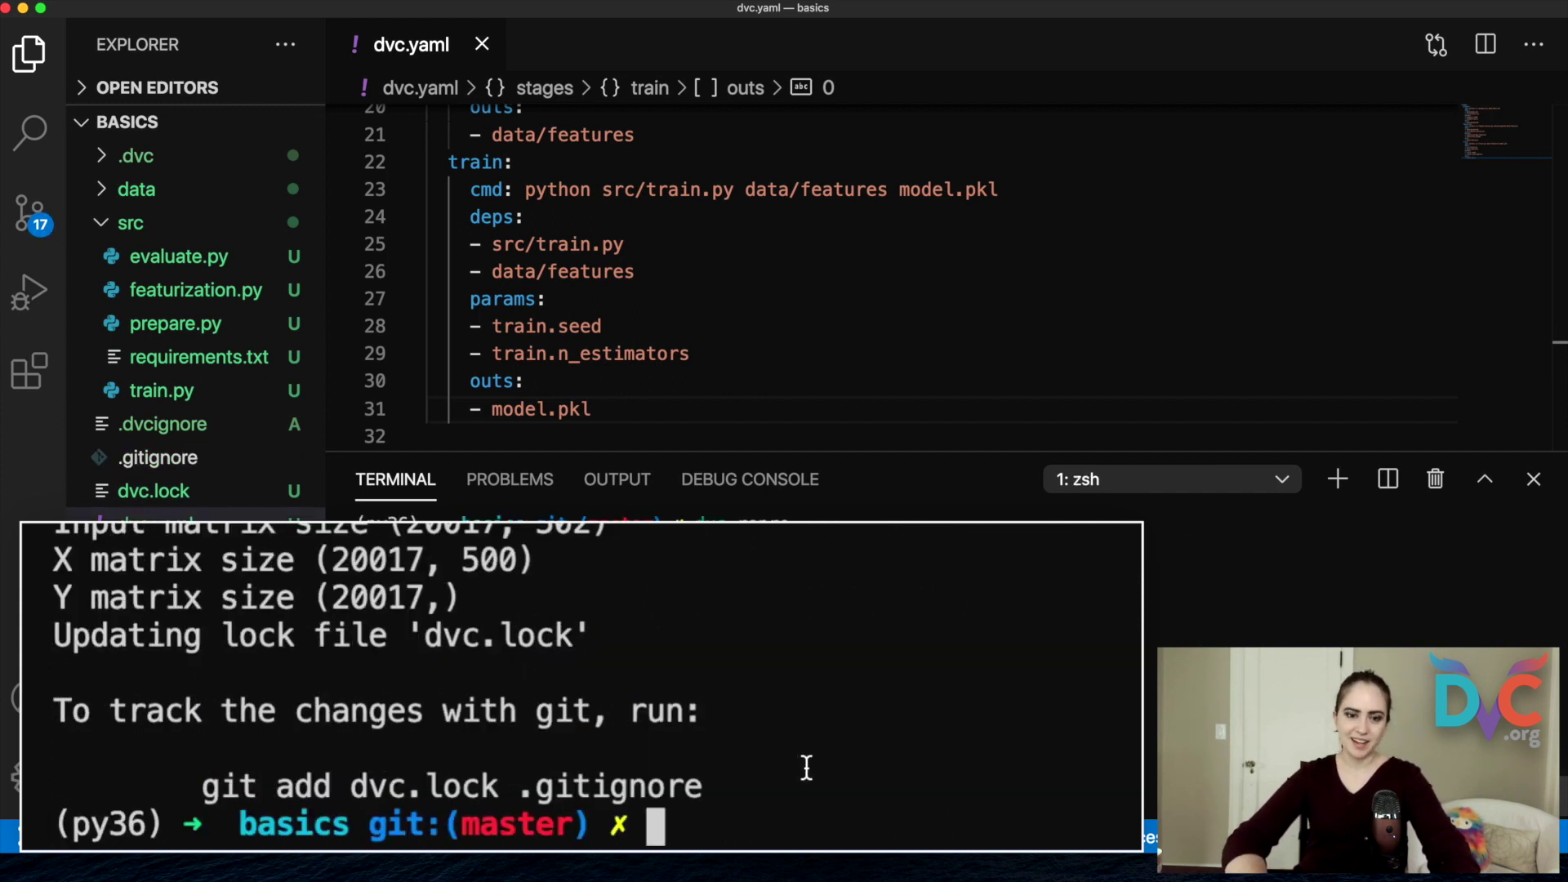
pyautogui.scroll(5, 581, 686)
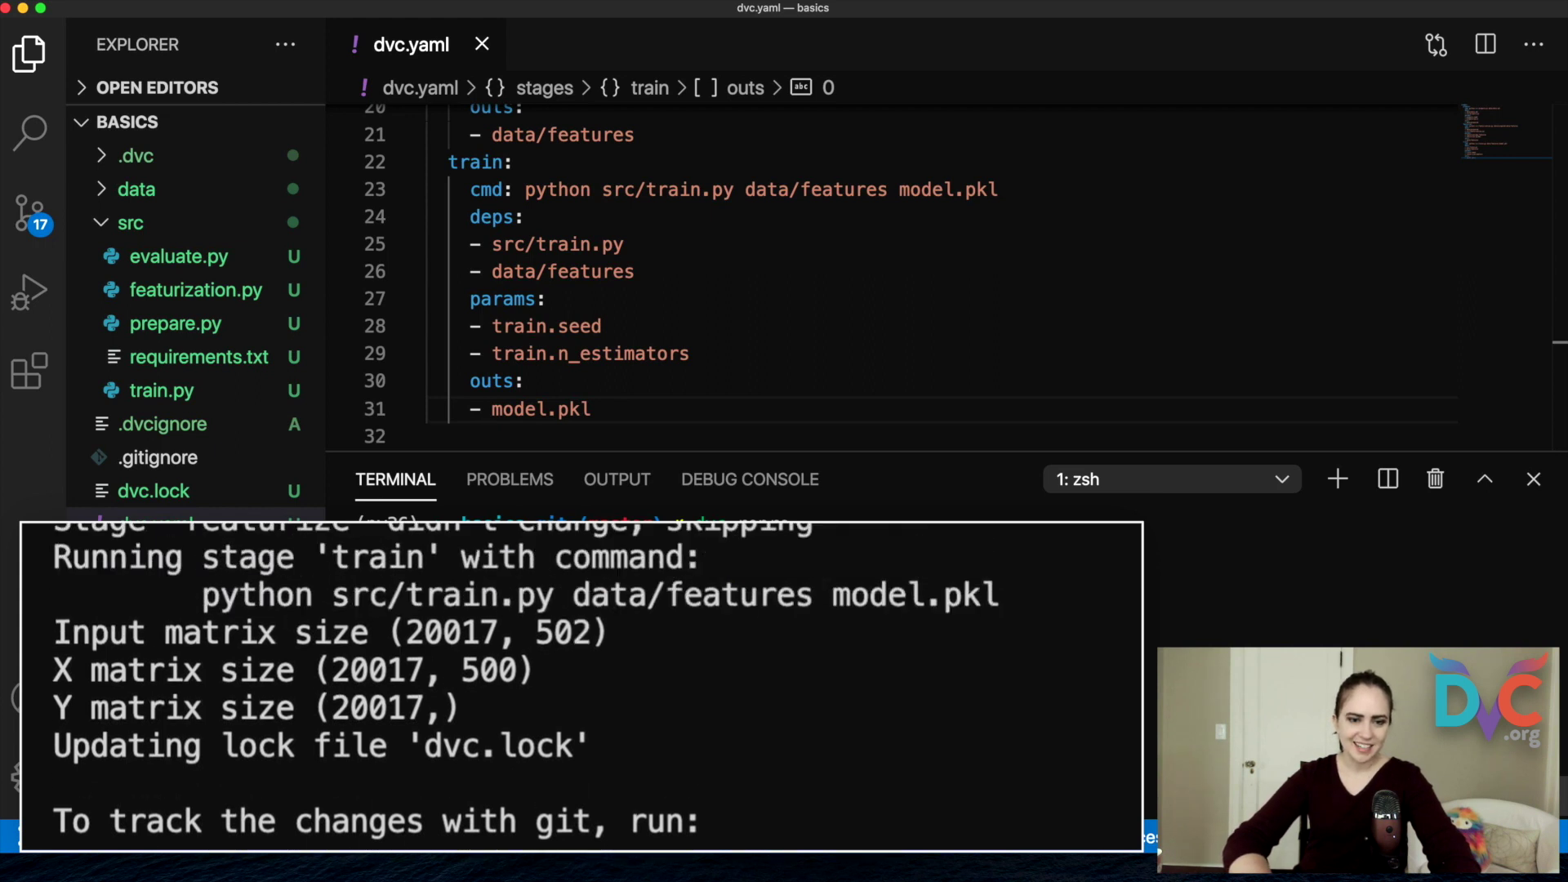
pyautogui.moveTo(54, 607); pyautogui.dragTo(793, 606)
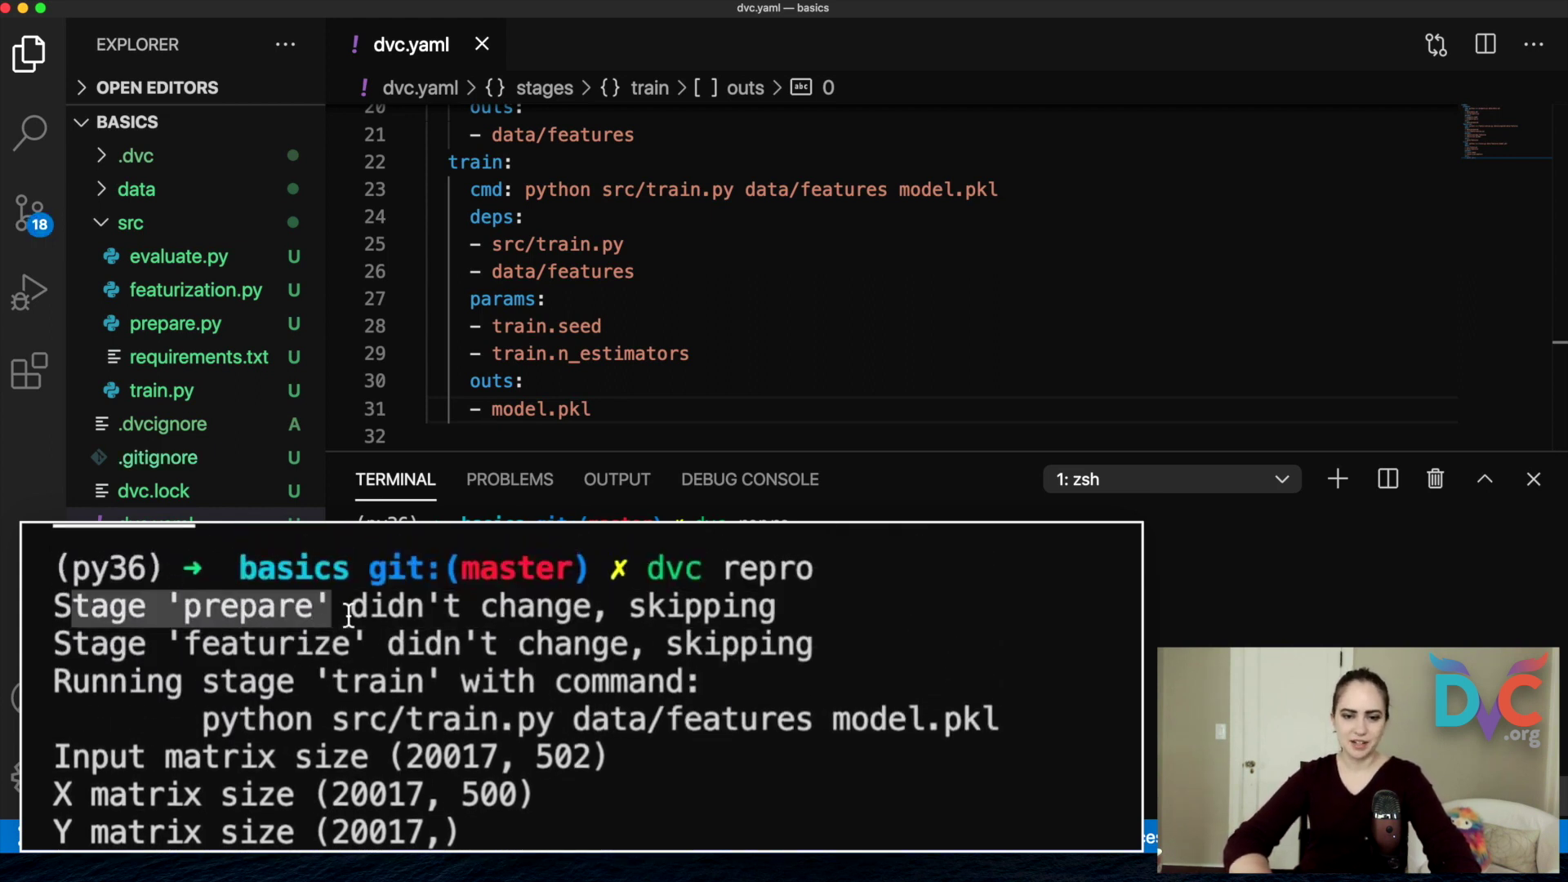
pyautogui.moveTo(77, 646); pyautogui.dragTo(864, 662)
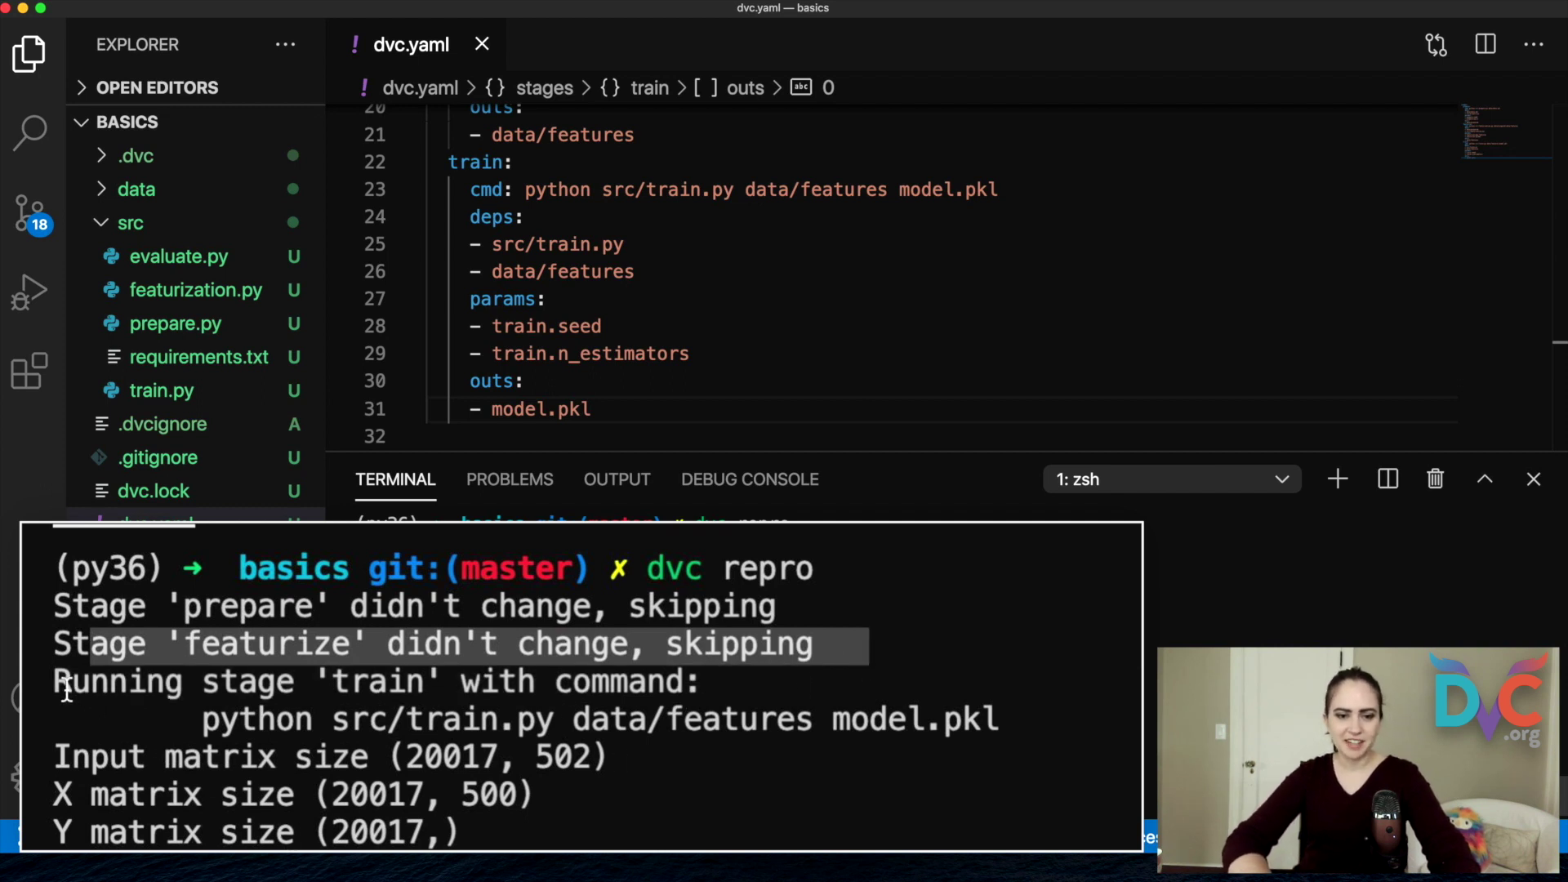
pyautogui.moveTo(55, 683); pyautogui.dragTo(1065, 685)
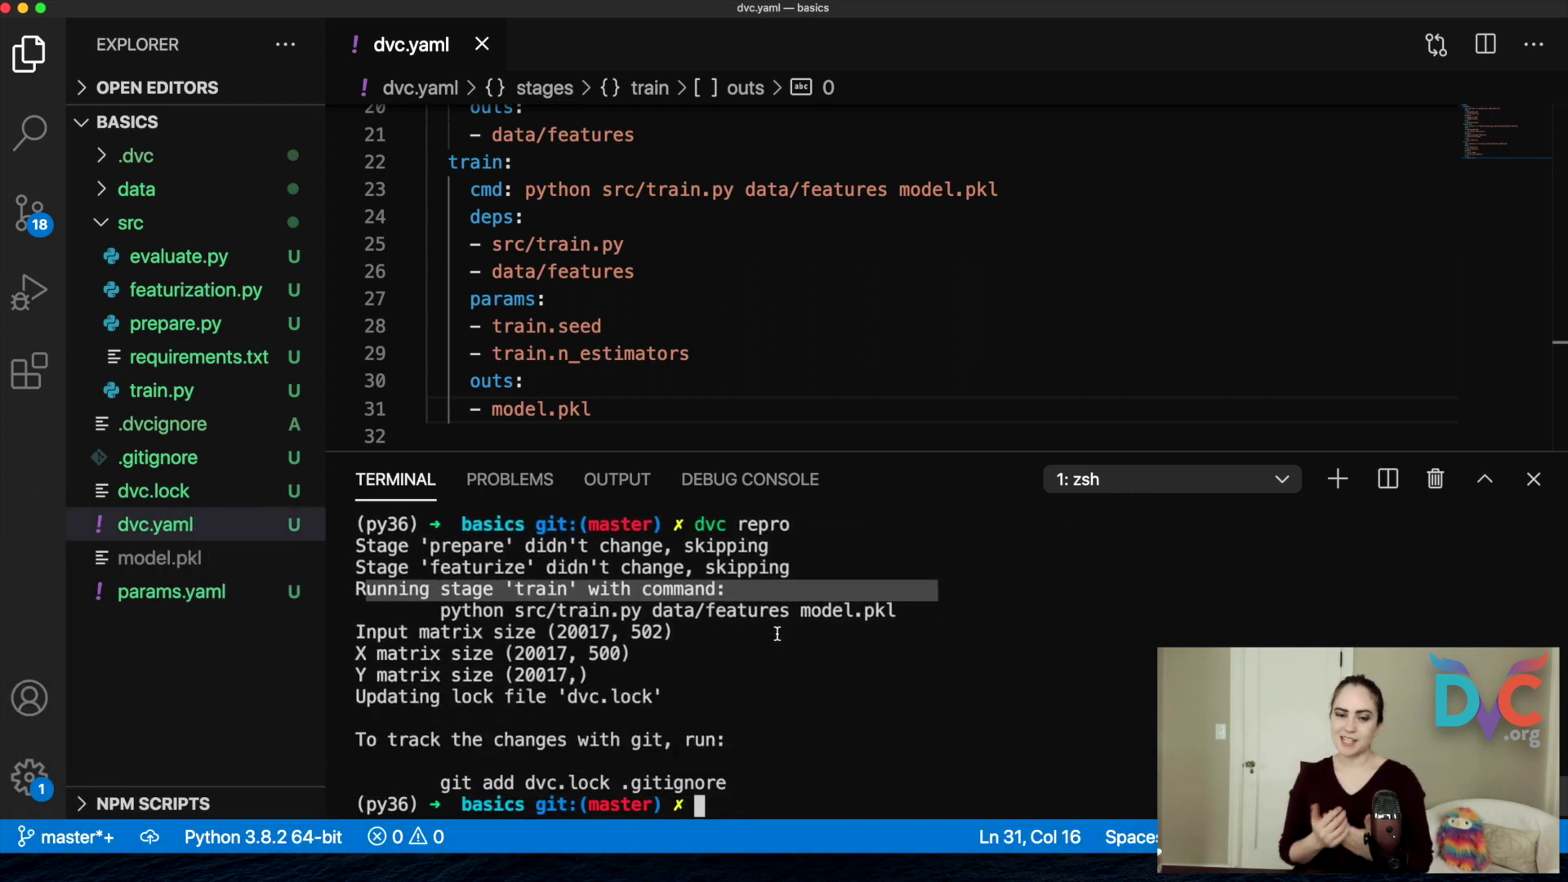
pyautogui.scroll(5, 649, 411)
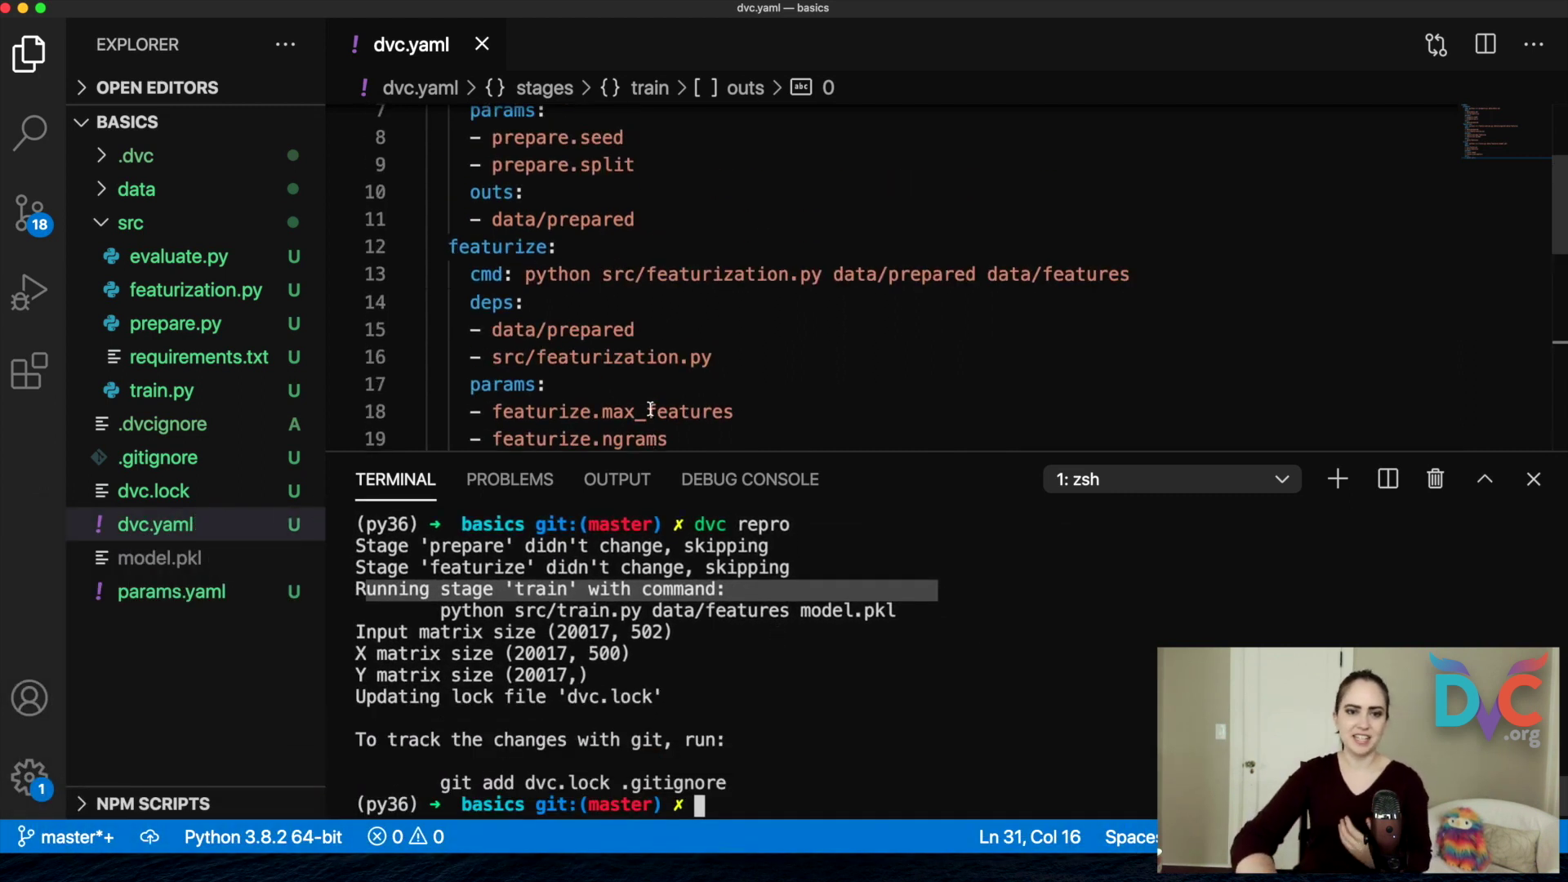
pyautogui.scroll(3, 650, 411)
pyautogui.scroll(-2, 533, 160)
pyautogui.scroll(-1, 538, 316)
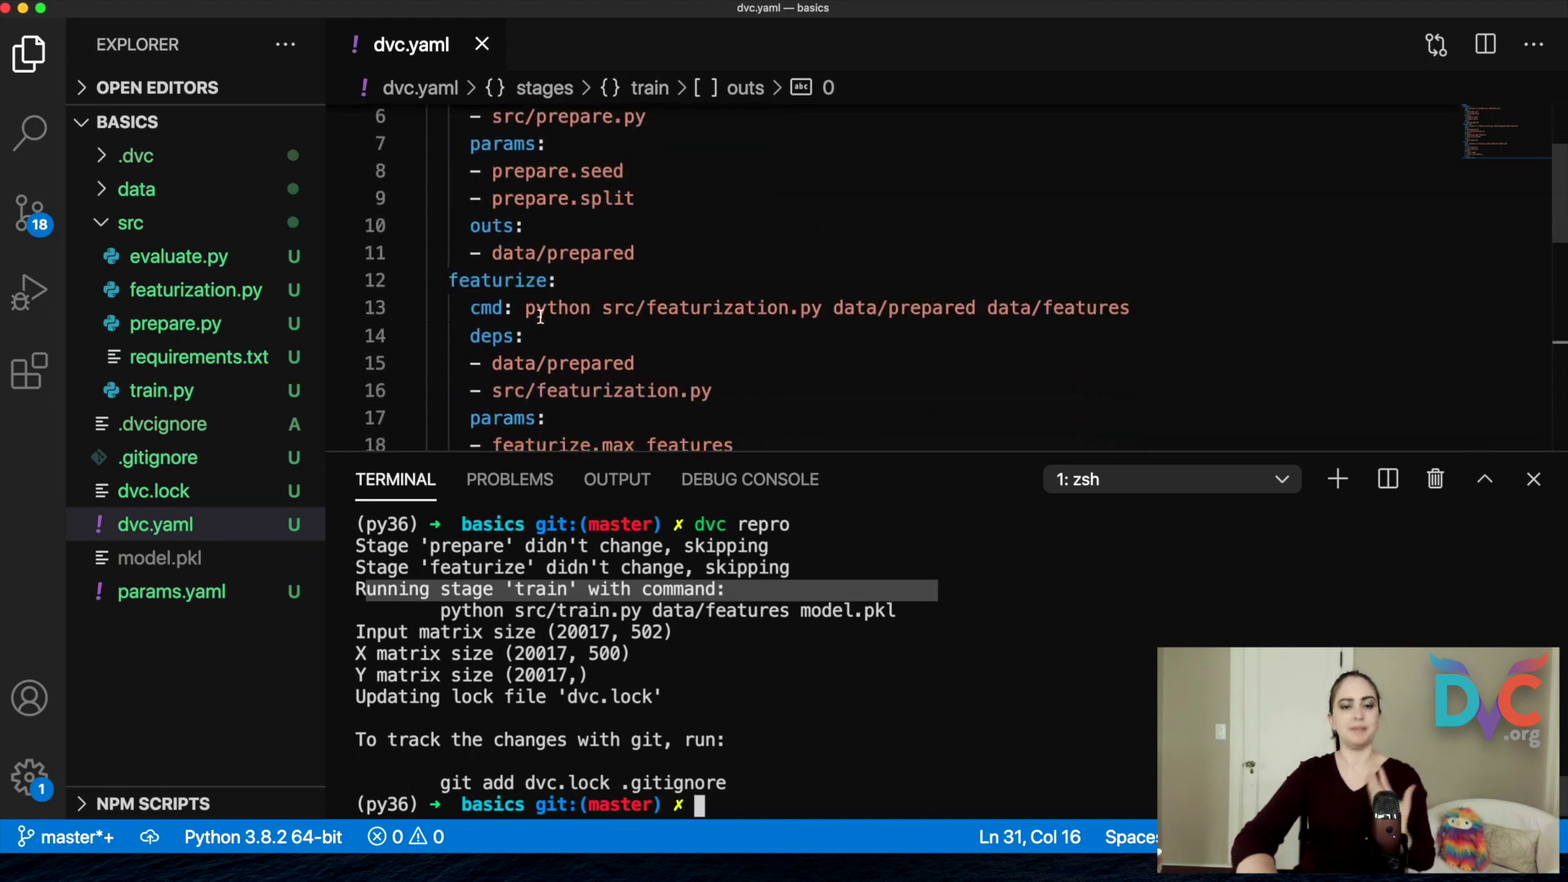
pyautogui.scroll(-3, 539, 316)
pyautogui.scroll(-3, 534, 368)
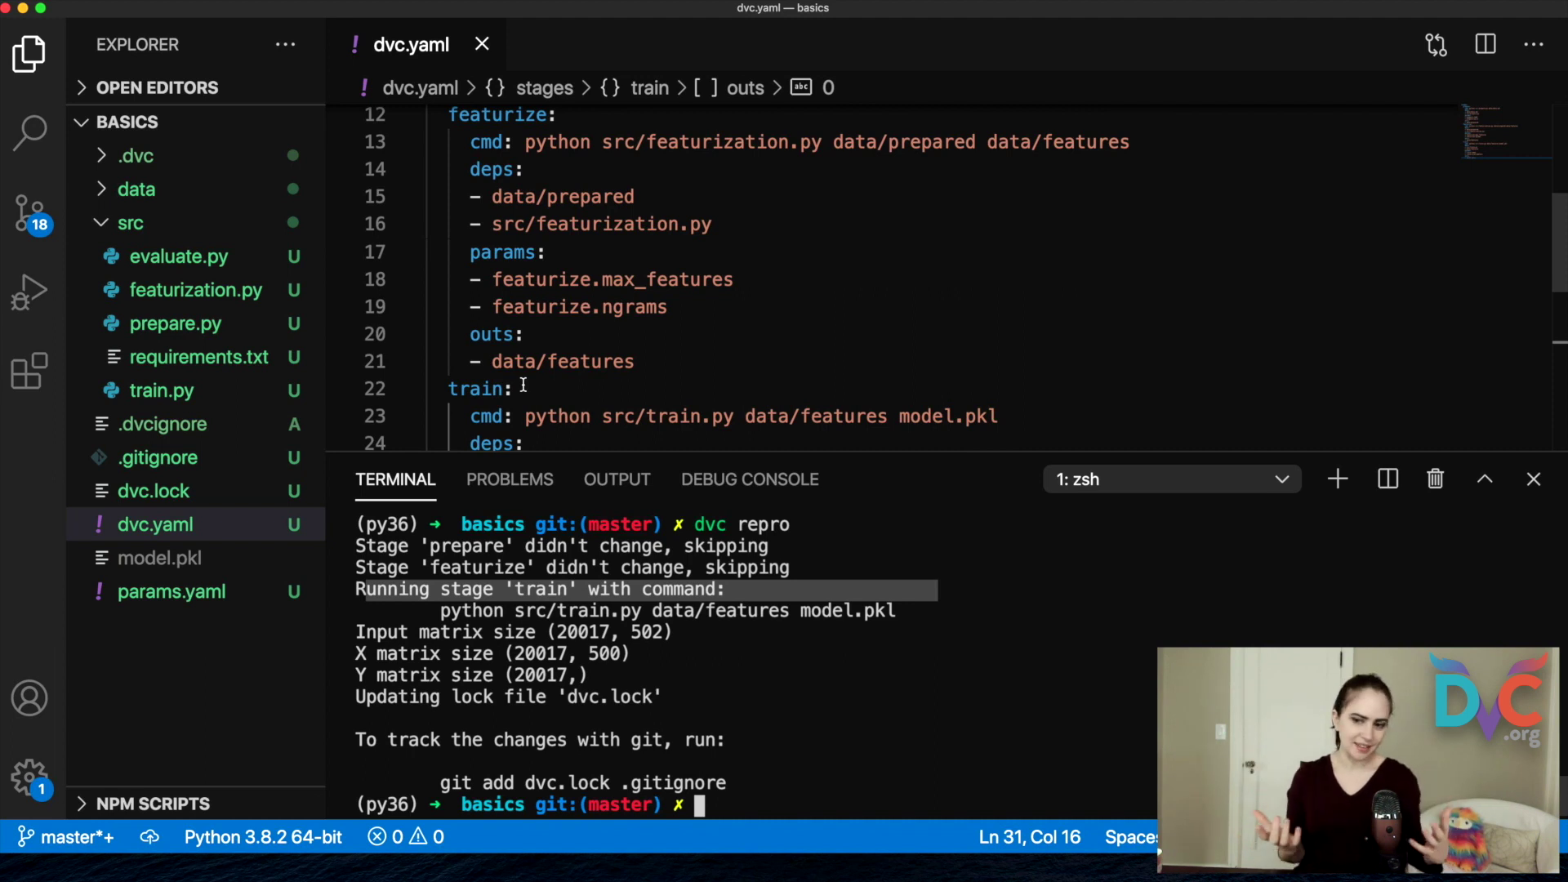
pyautogui.scroll(-2, 524, 388)
pyautogui.scroll(-2, 523, 388)
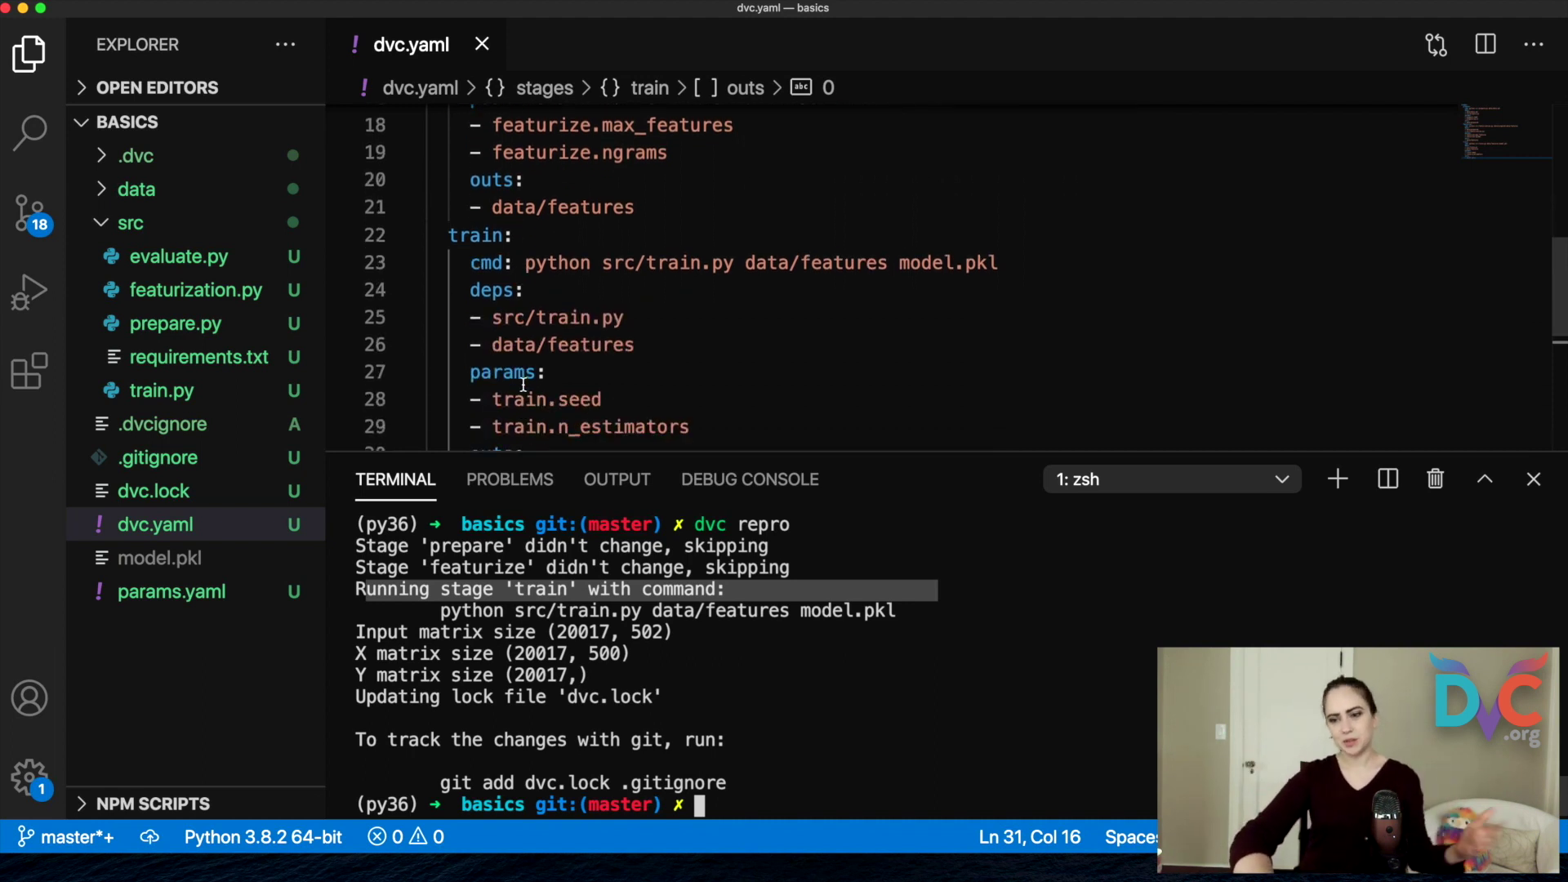
pyautogui.scroll(-2, 523, 384)
pyautogui.scroll(-2, 522, 387)
pyautogui.scroll(-2, 523, 386)
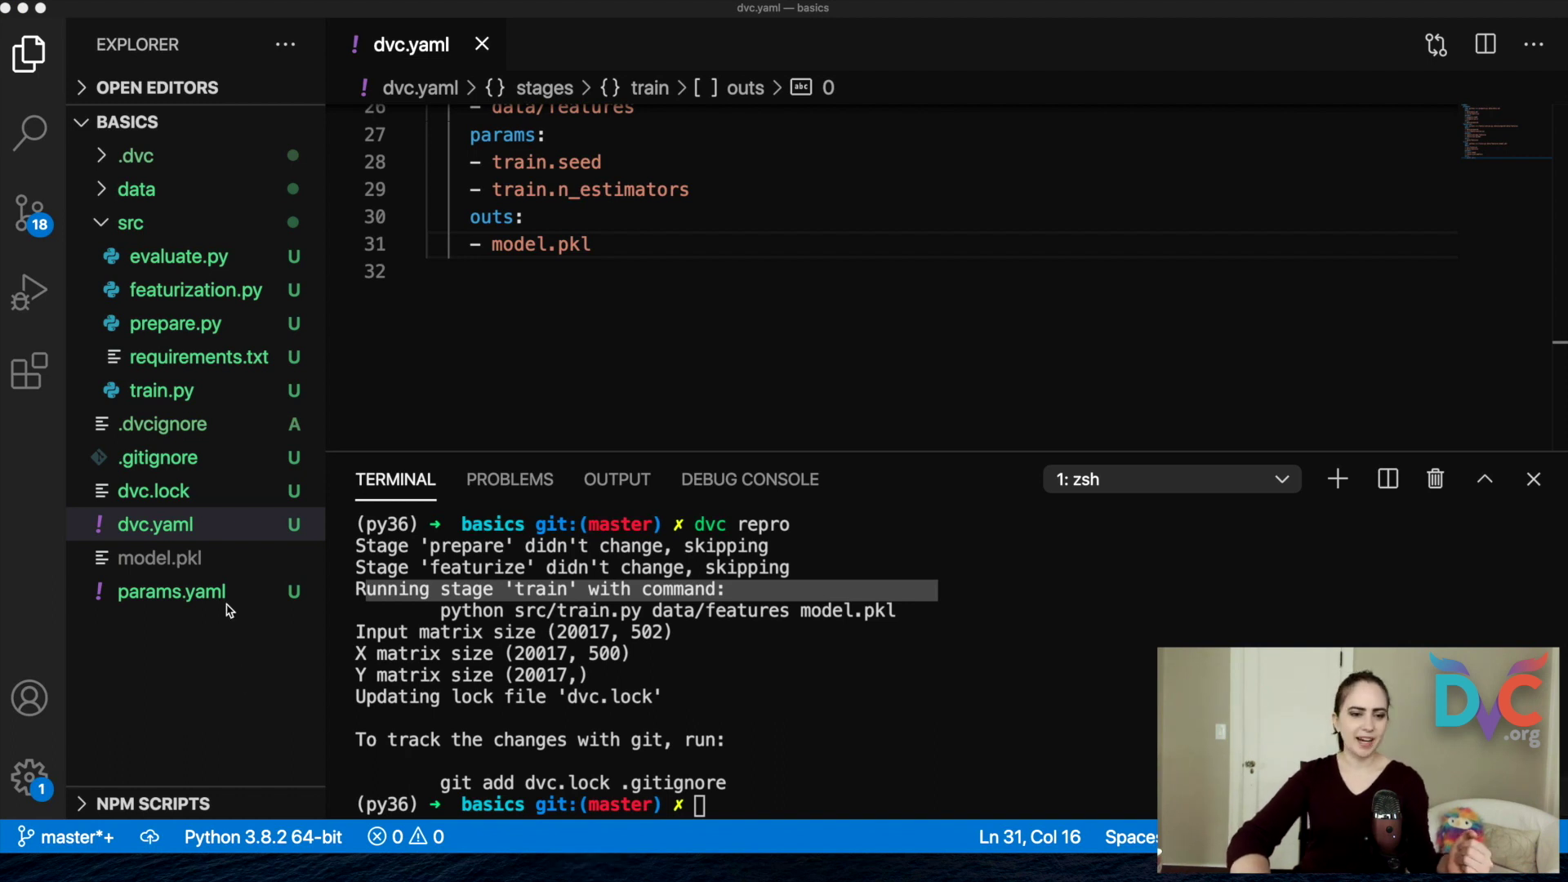
# - Change train.n_estimators from 50 to 100 in params.yaml, save, and rerun dvc repro
pyautogui.click(172, 592)
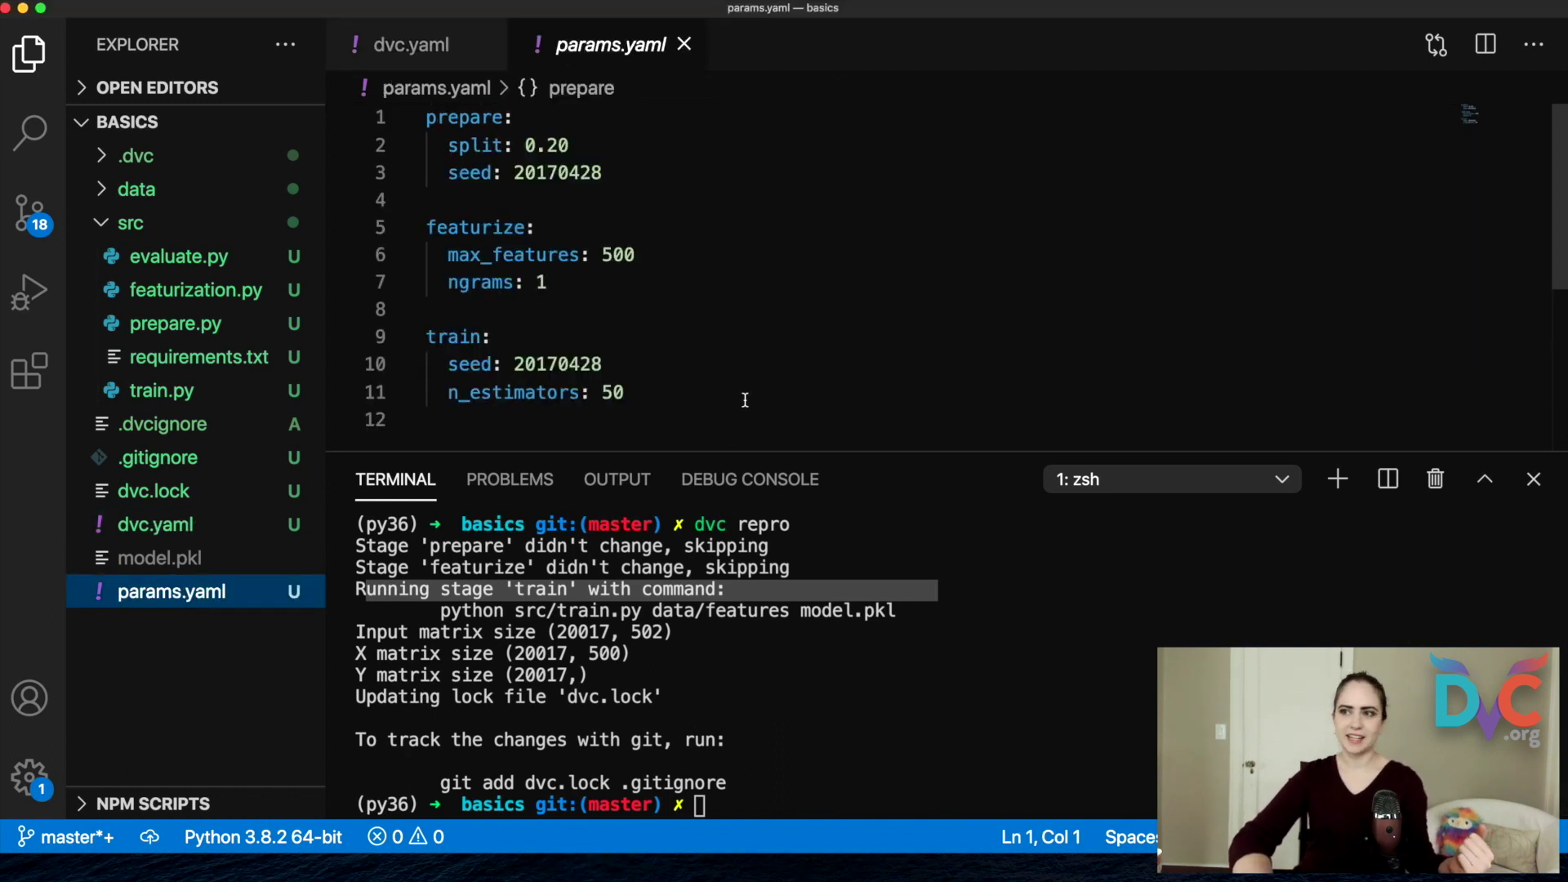
pyautogui.scroll(-1, 744, 401)
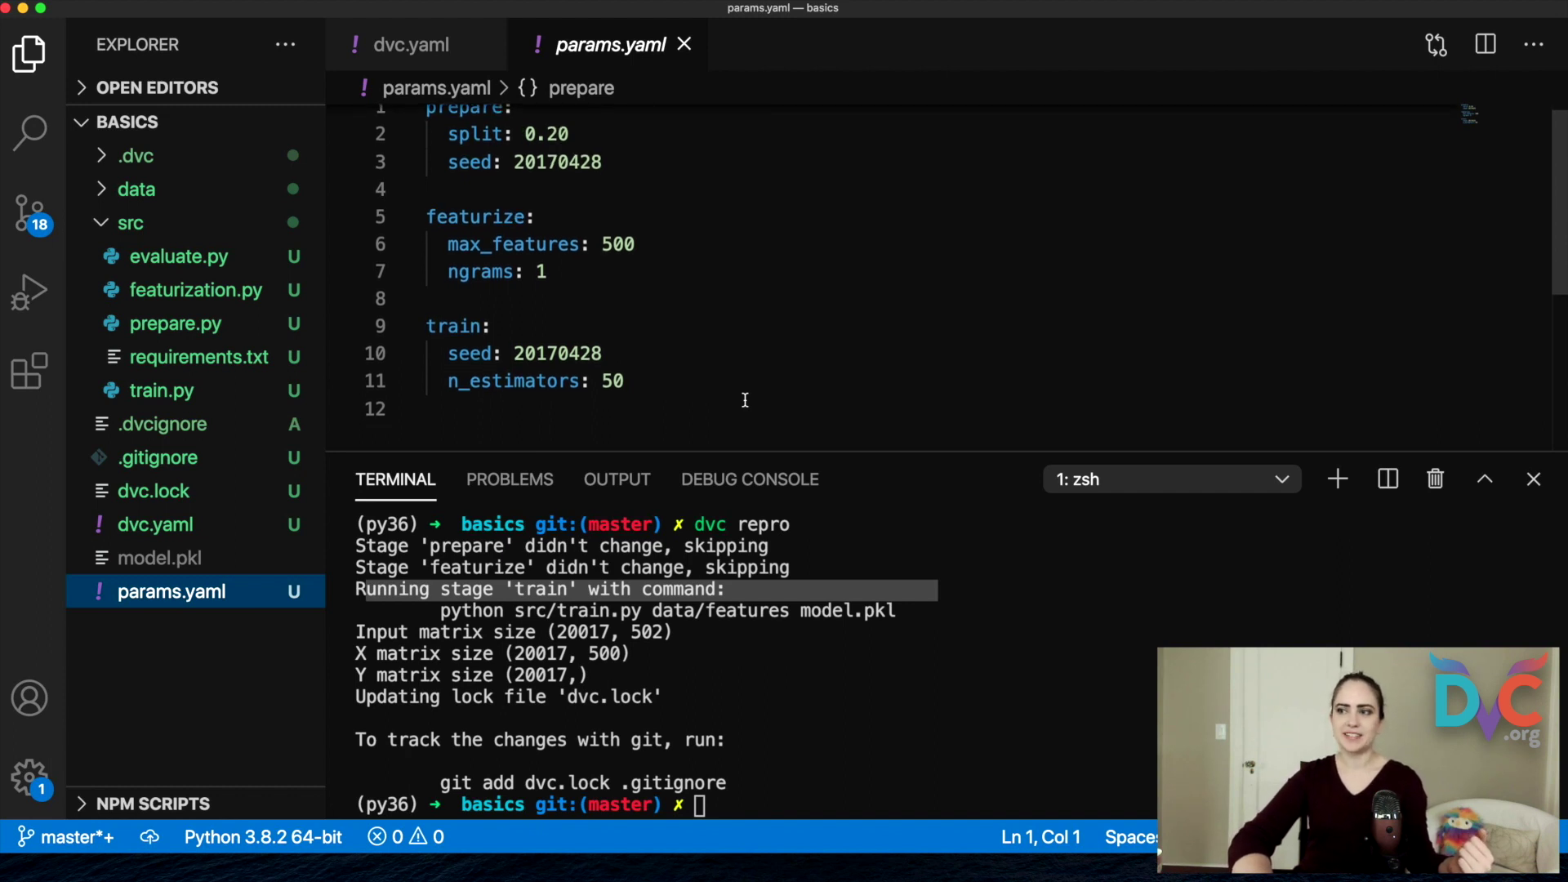
pyautogui.scroll(1, 667, 372)
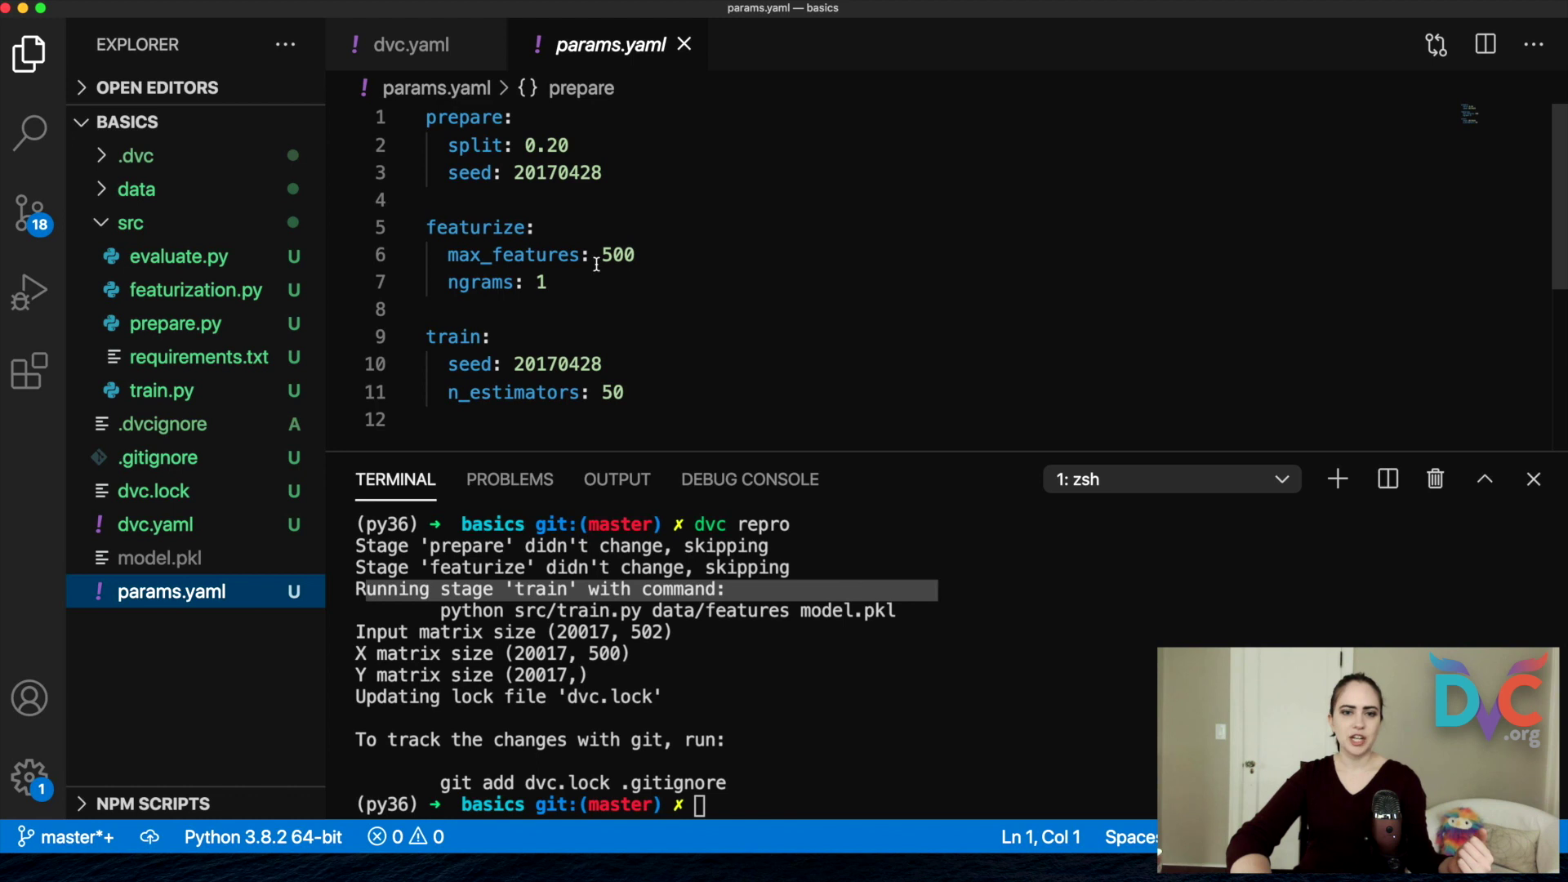
pyautogui.click(639, 383)
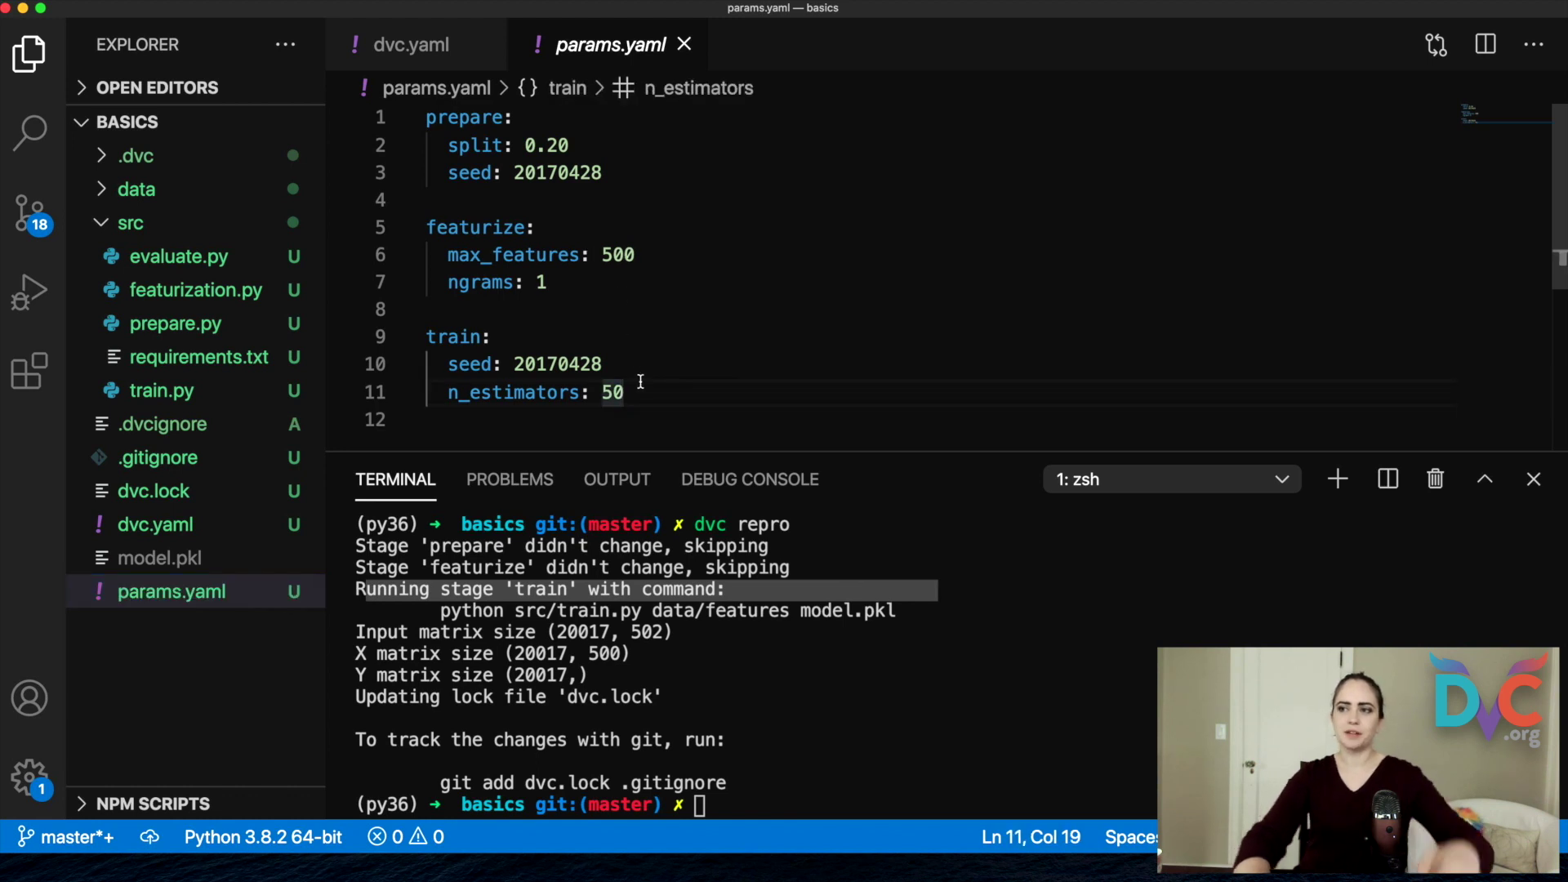
pyautogui.press('BackSpace')
pyautogui.press('BackSpace')
pyautogui.write('100')
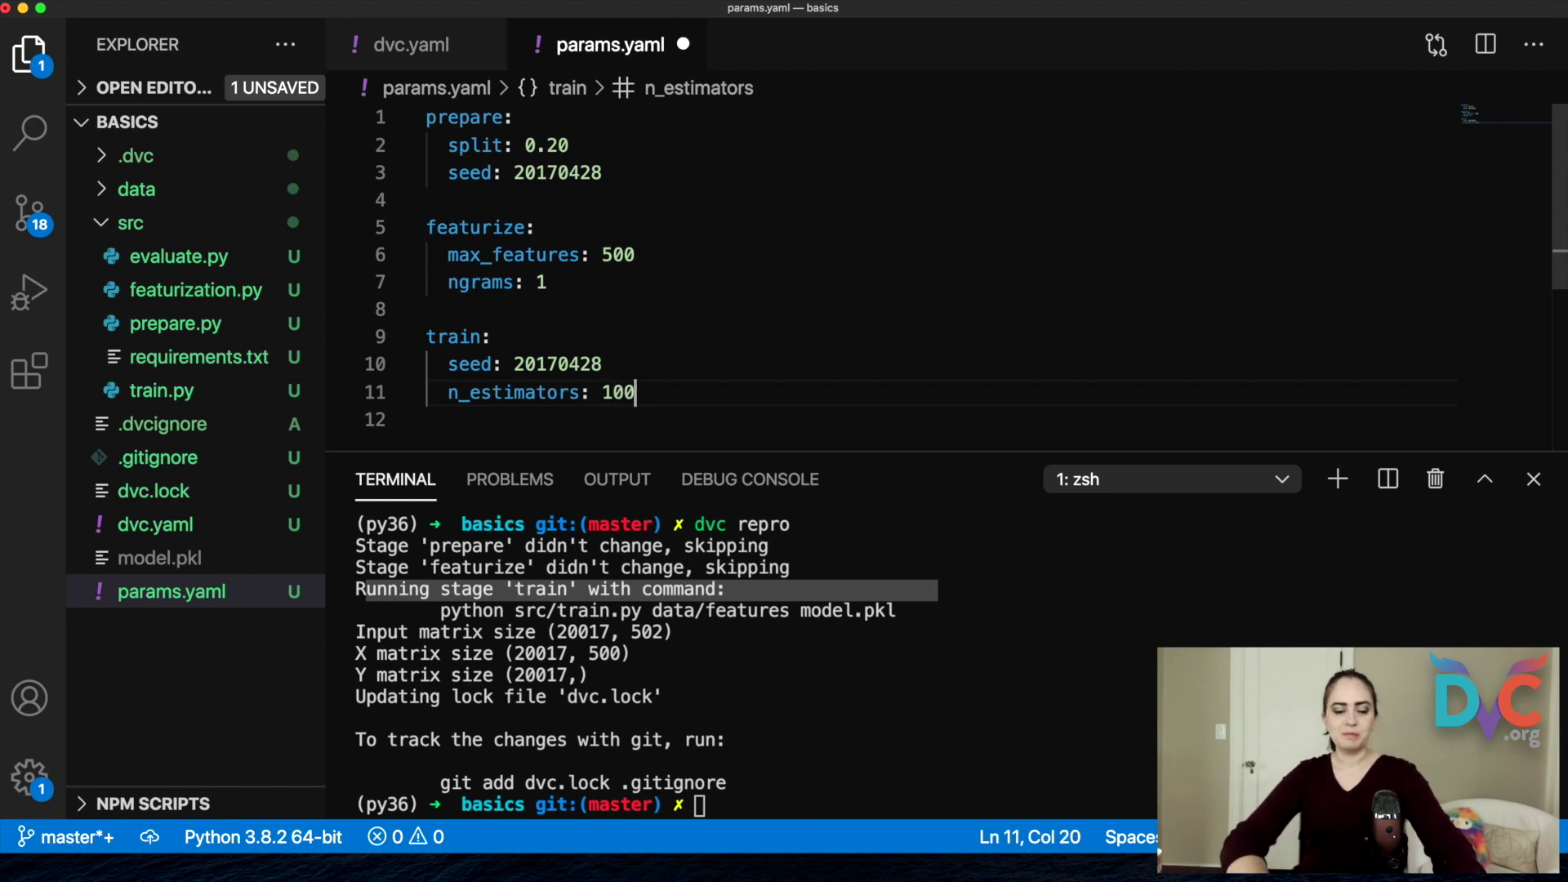
pyautogui.press('super+s')
pyautogui.hotkey('ctrl', '`')
pyautogui.write('dv')
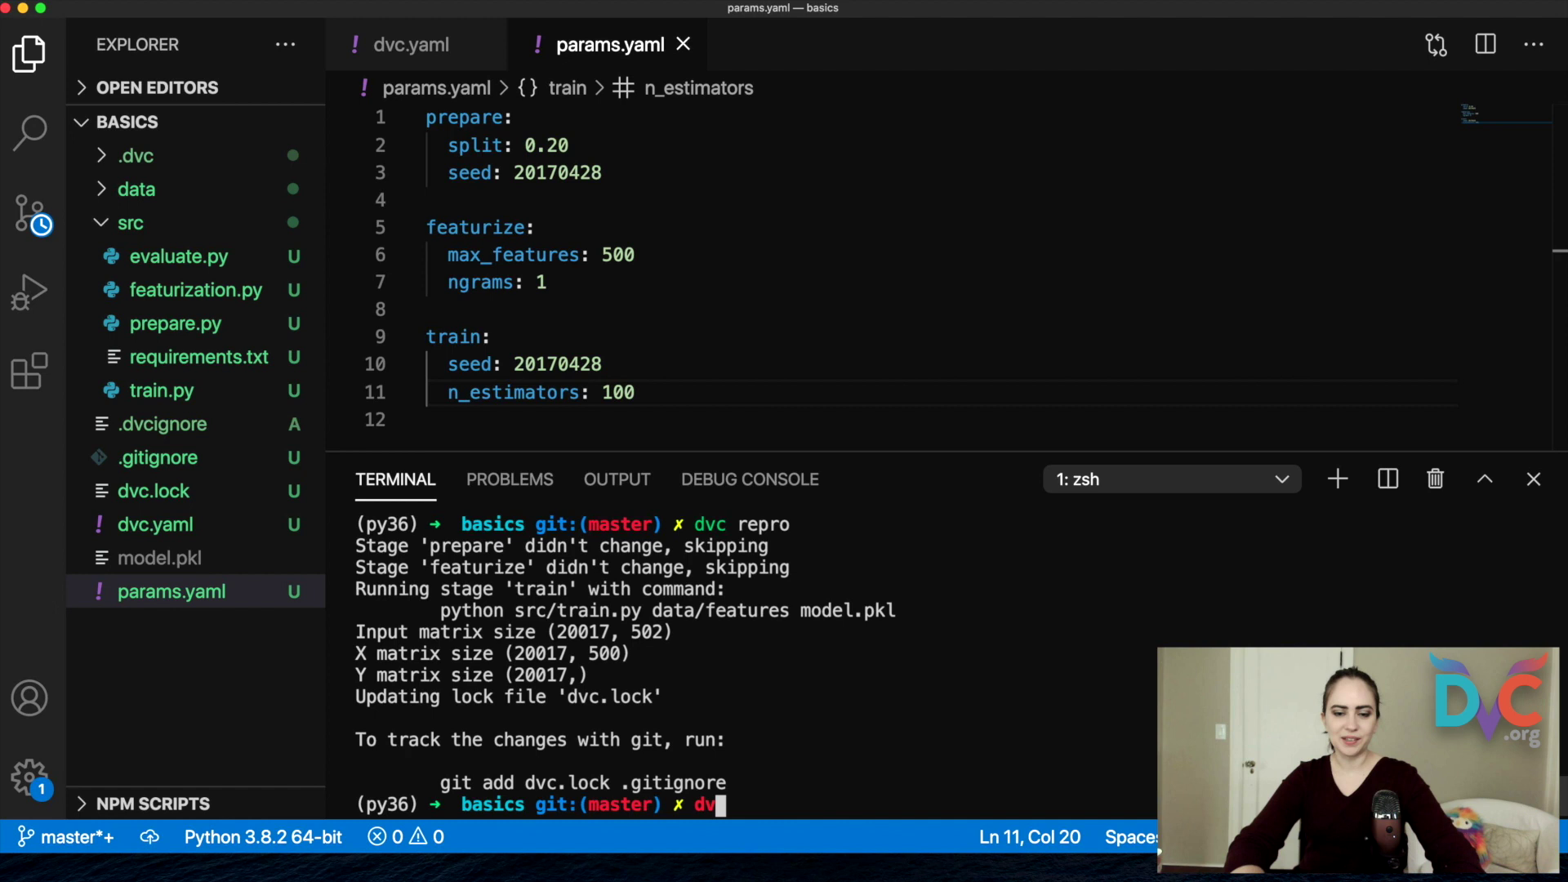
pyautogui.write('c repro')
pyautogui.press('Return')
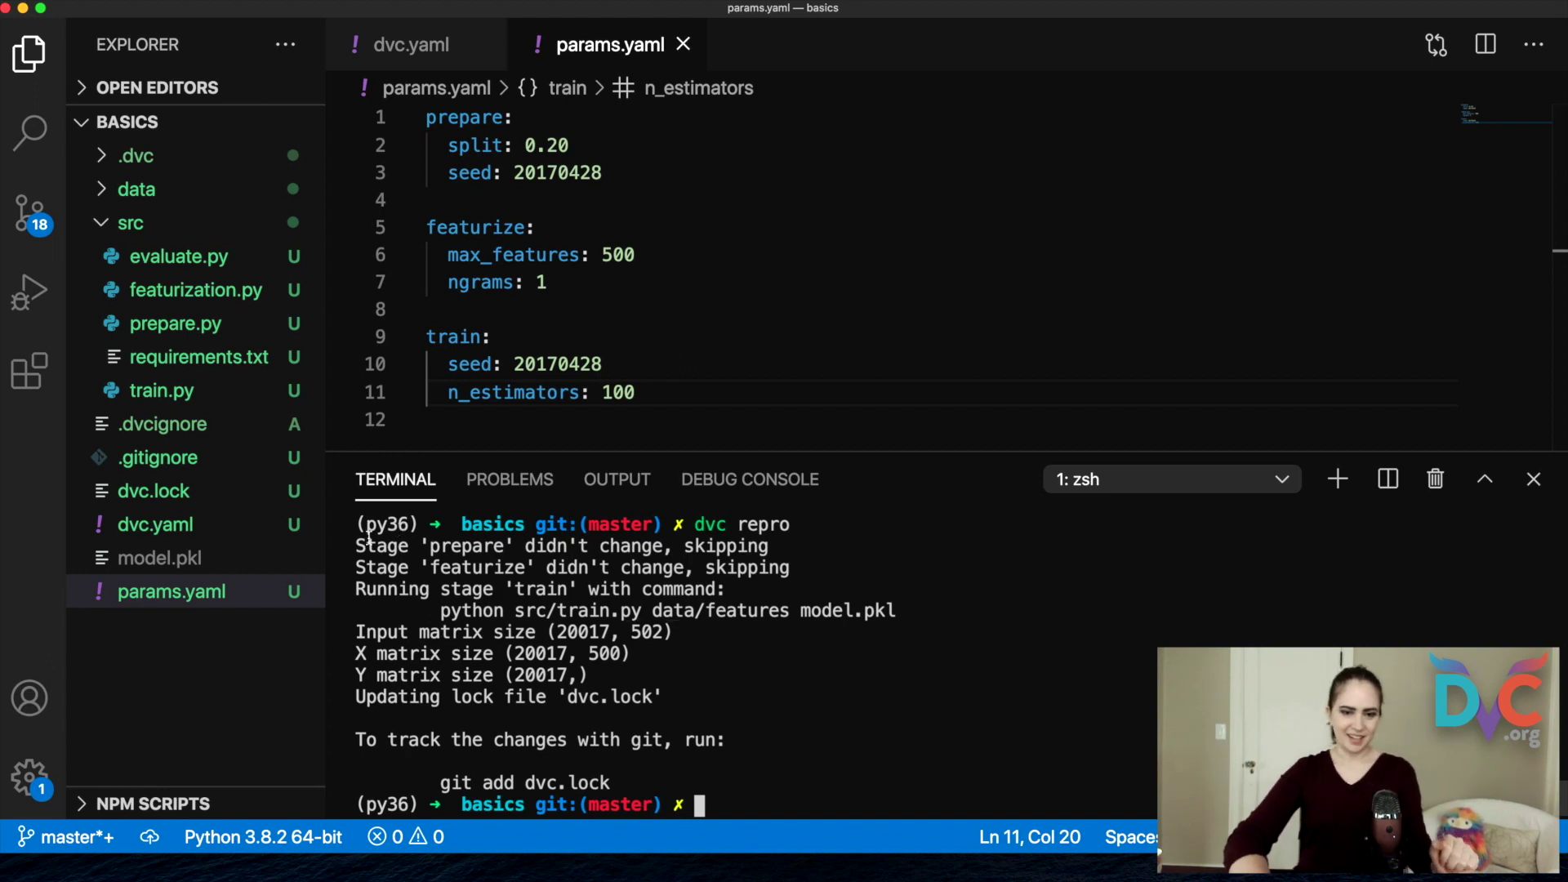
# - Highlight the repro output: prepare and featurize skipped, train run, dvc.lock updated
pyautogui.moveTo(357, 546); pyautogui.dragTo(769, 545)
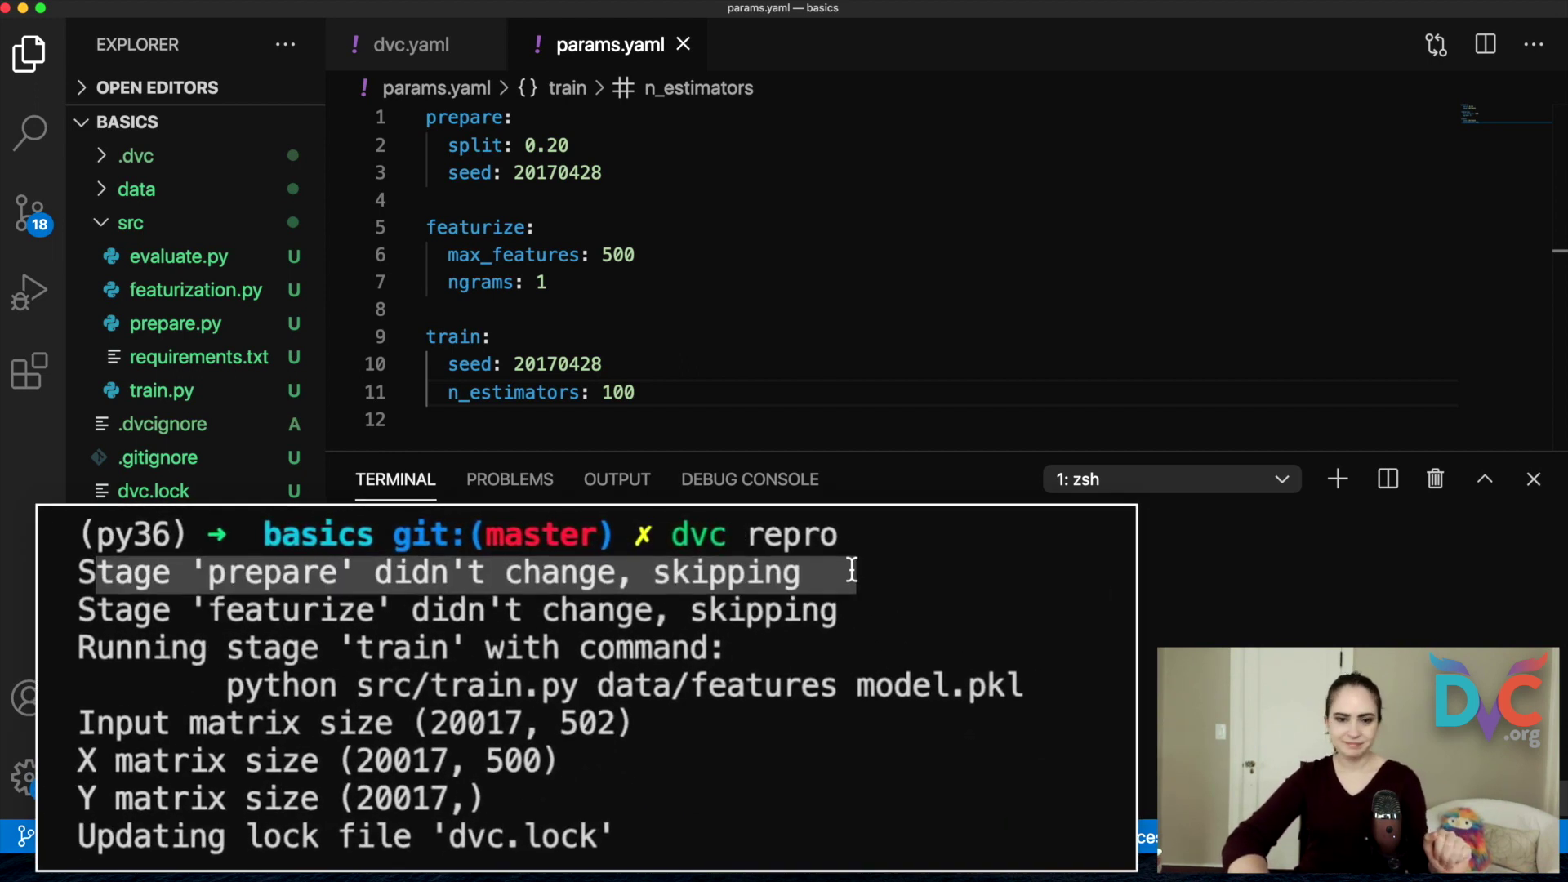
pyautogui.moveTo(78, 609); pyautogui.dragTo(841, 612)
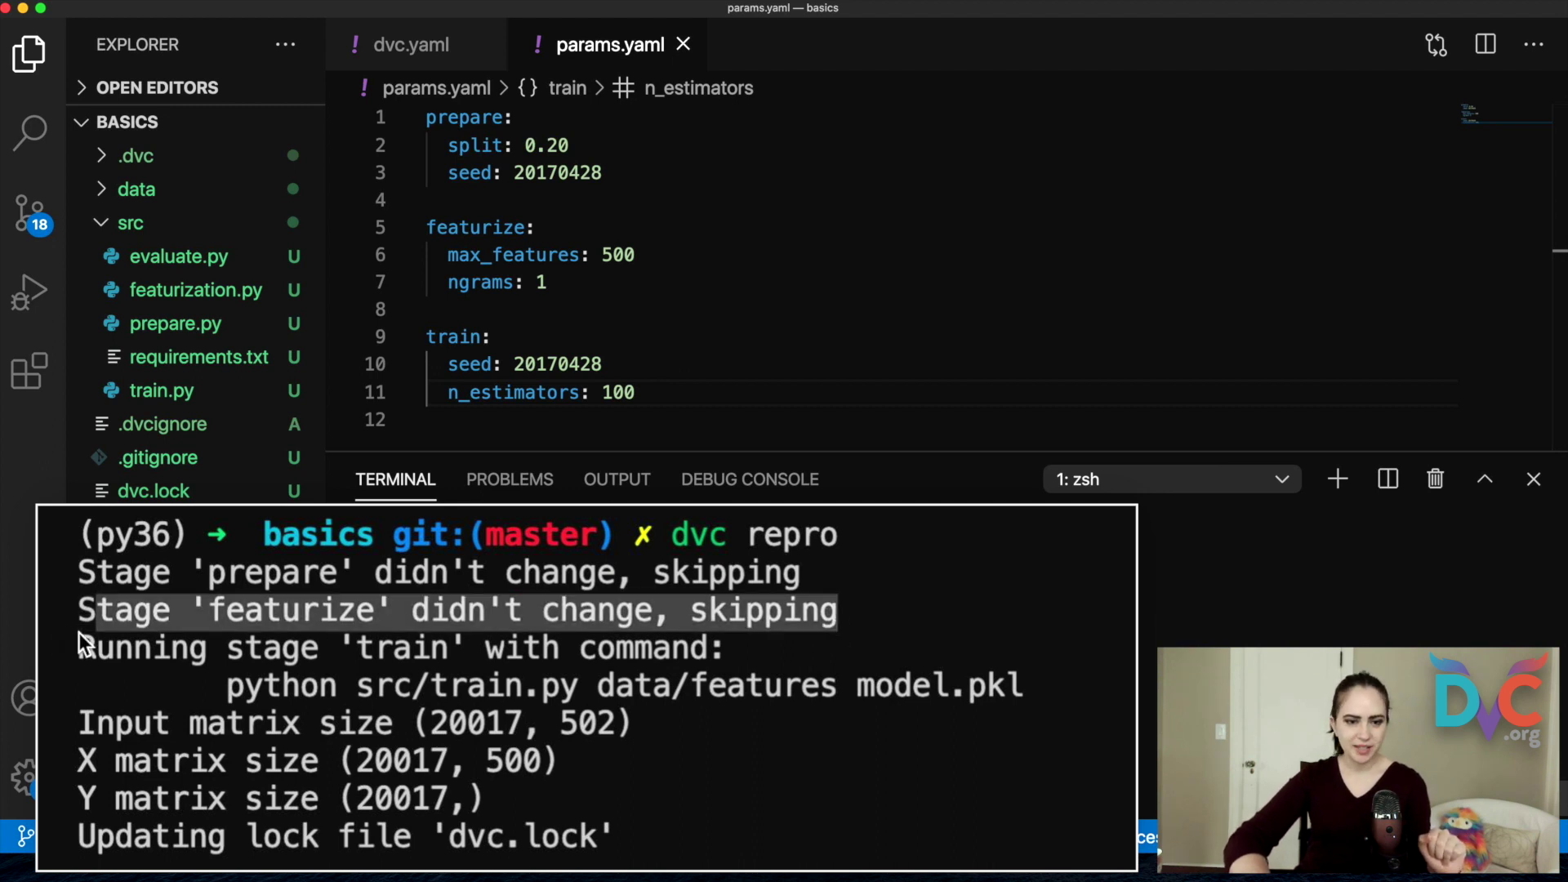
pyautogui.moveTo(79, 648); pyautogui.dragTo(849, 685)
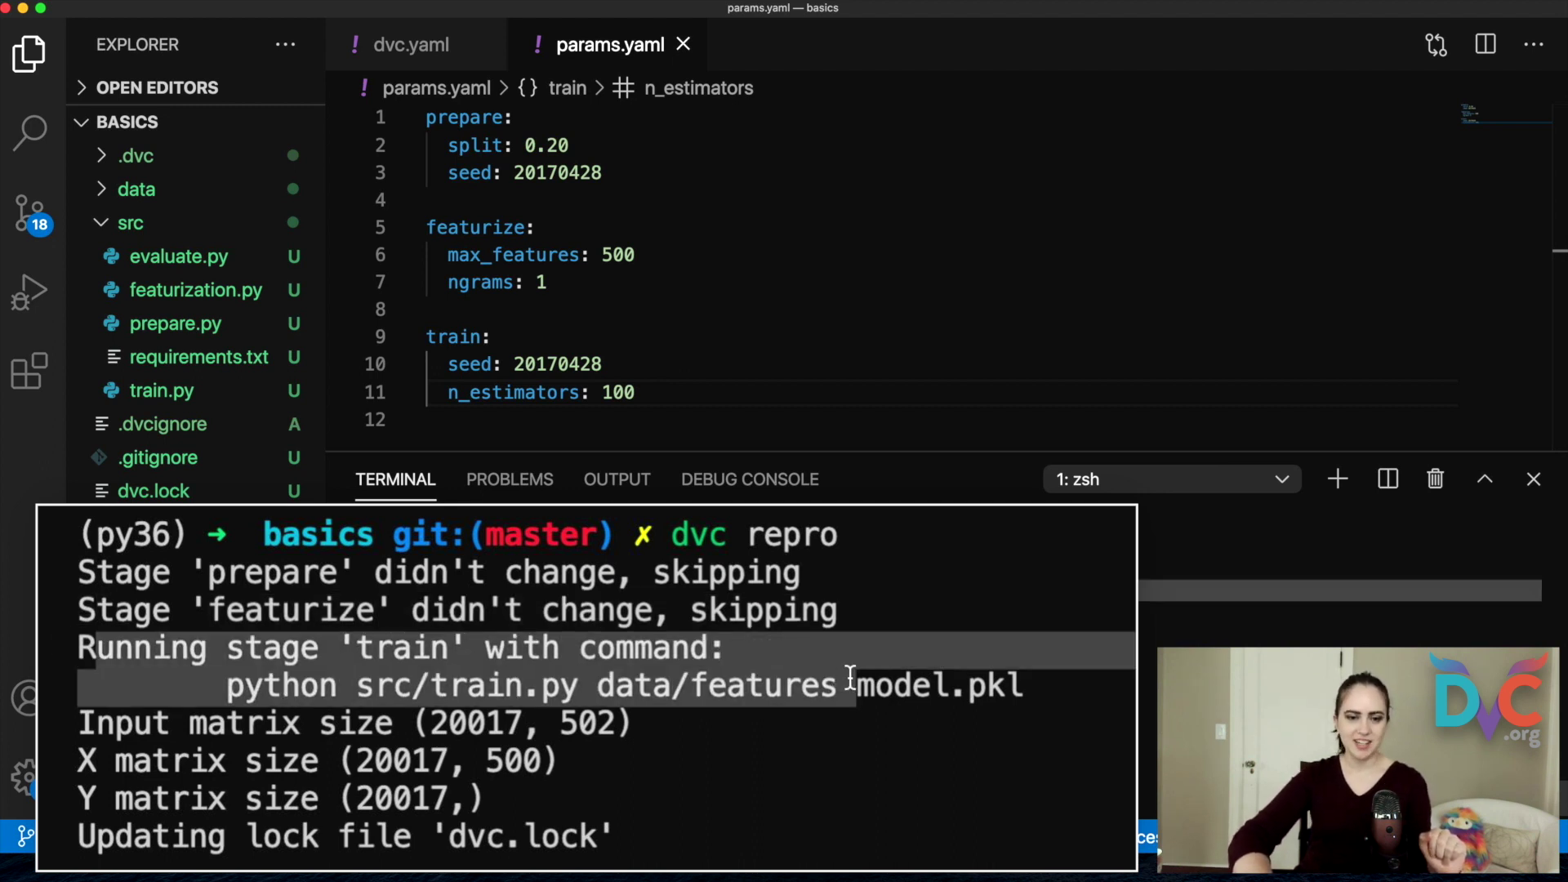
pyautogui.moveTo(79, 835); pyautogui.dragTo(612, 835)
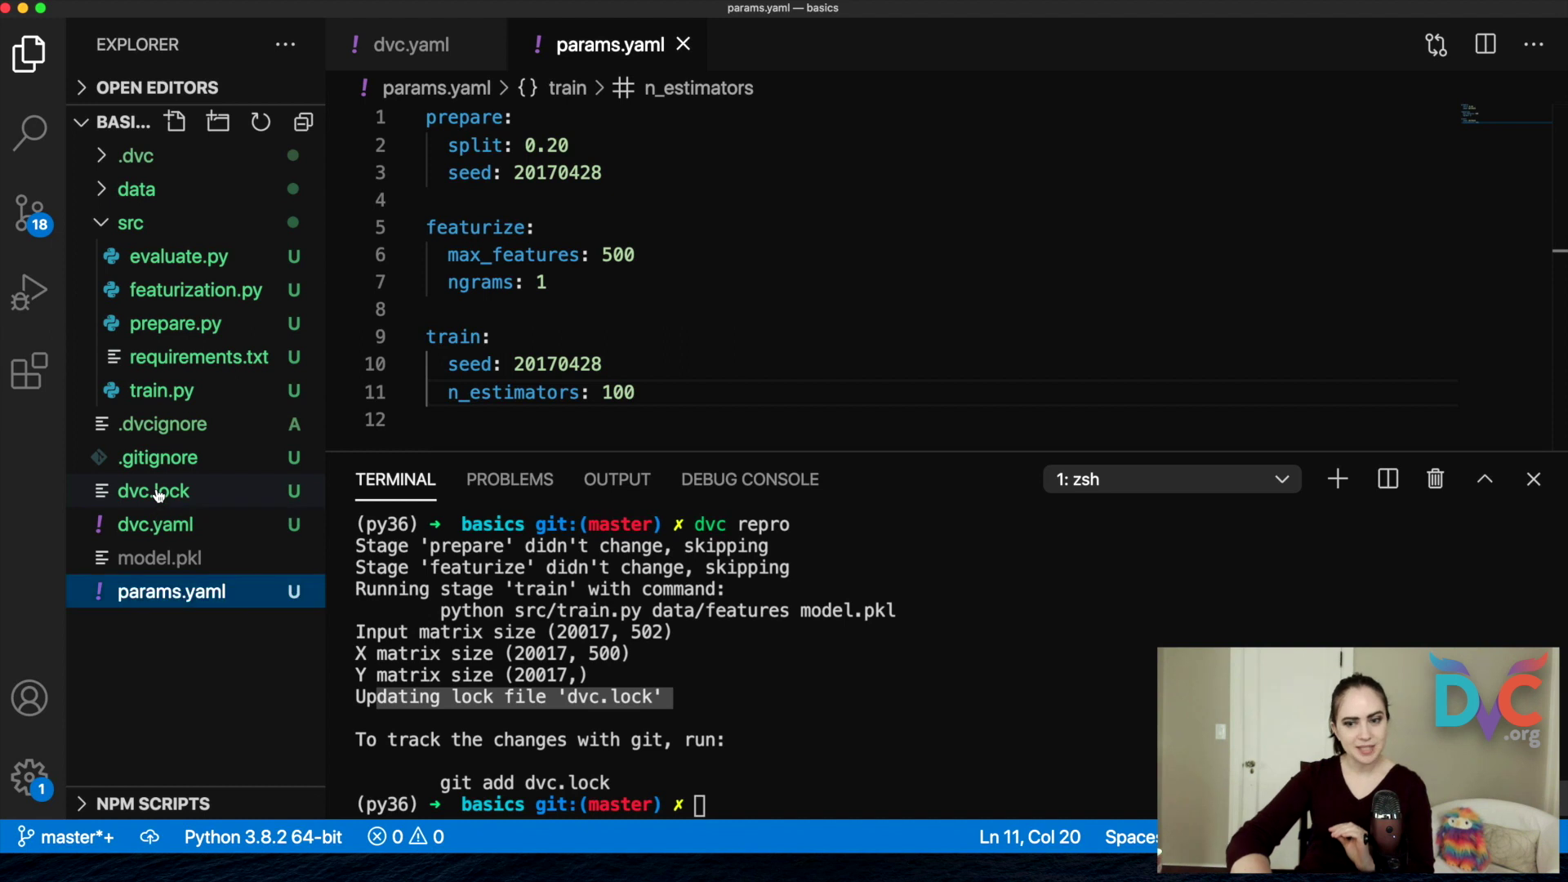
# - Compare dvc.lock with dvc.yaml, then close the dvc.lock tab
pyautogui.click(154, 490)
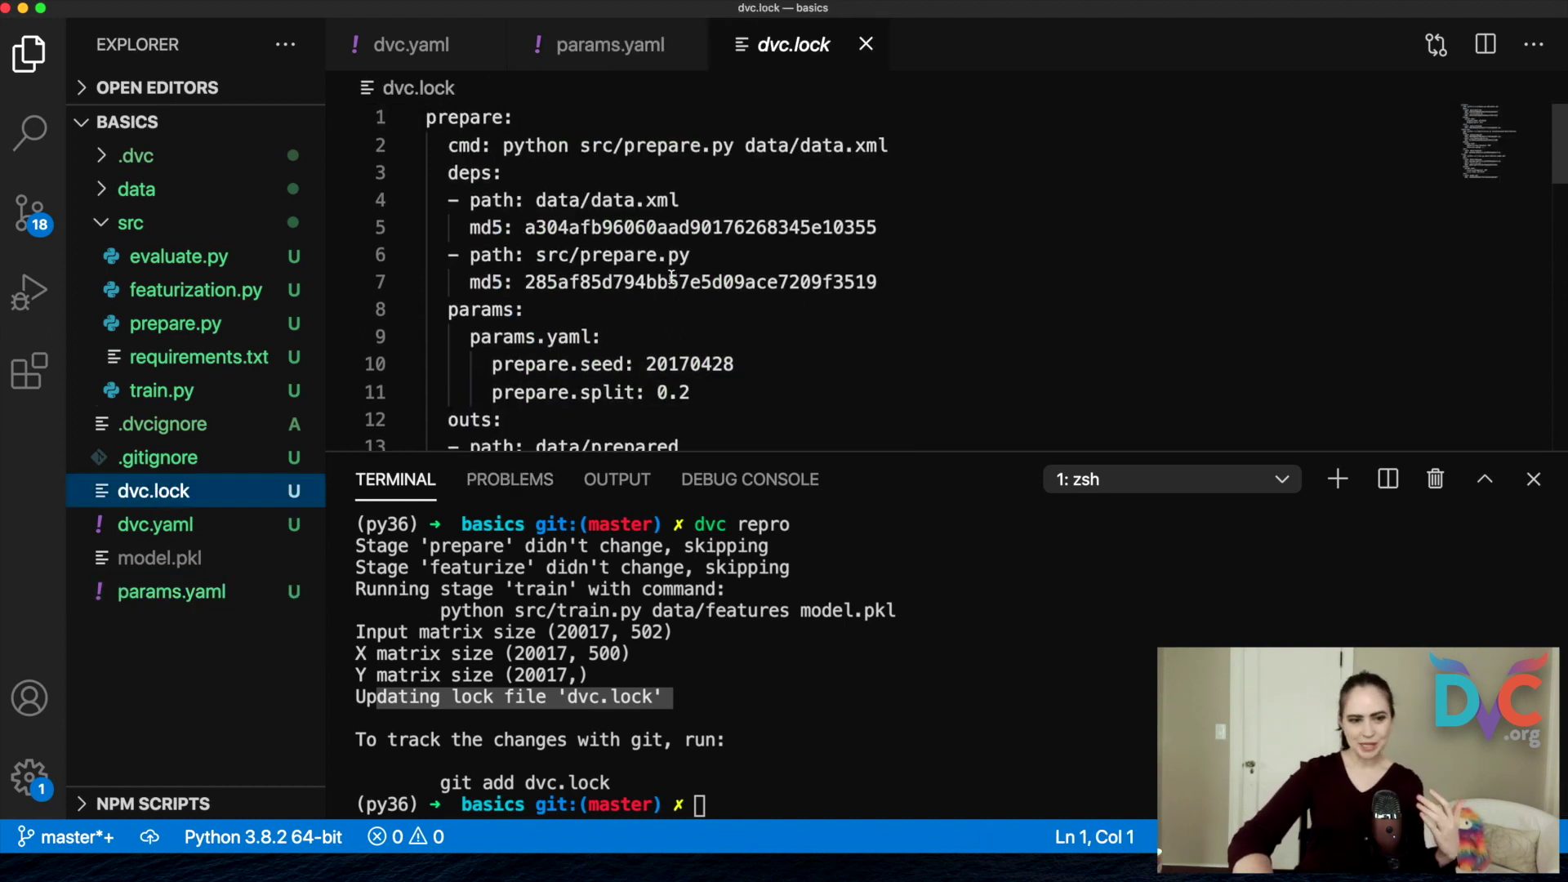
pyautogui.click(155, 522)
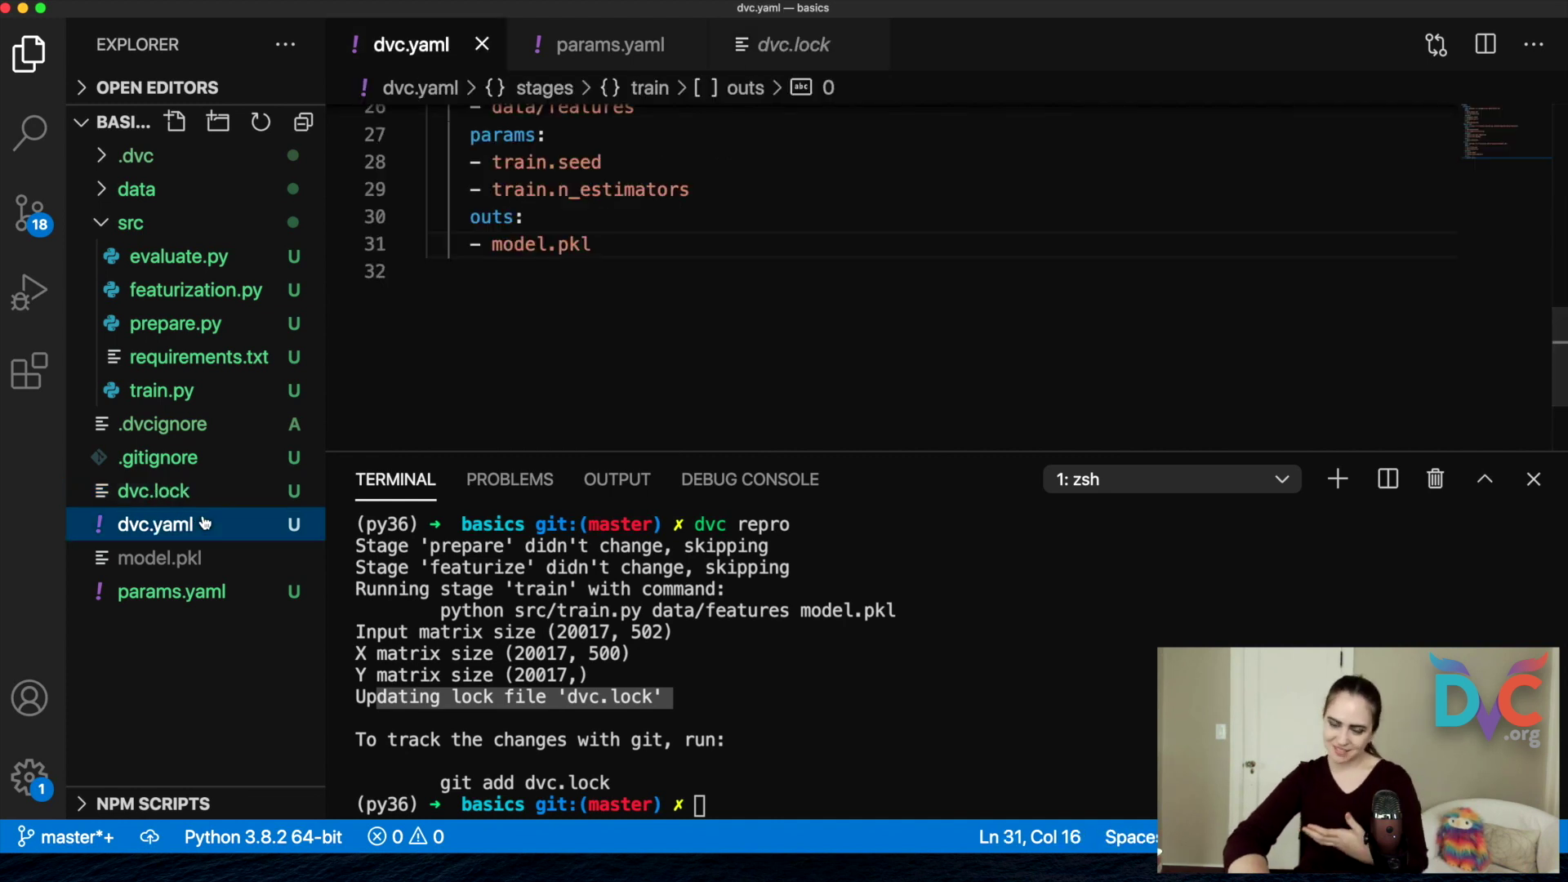
pyautogui.scroll(5, 605, 321)
pyautogui.scroll(5, 606, 321)
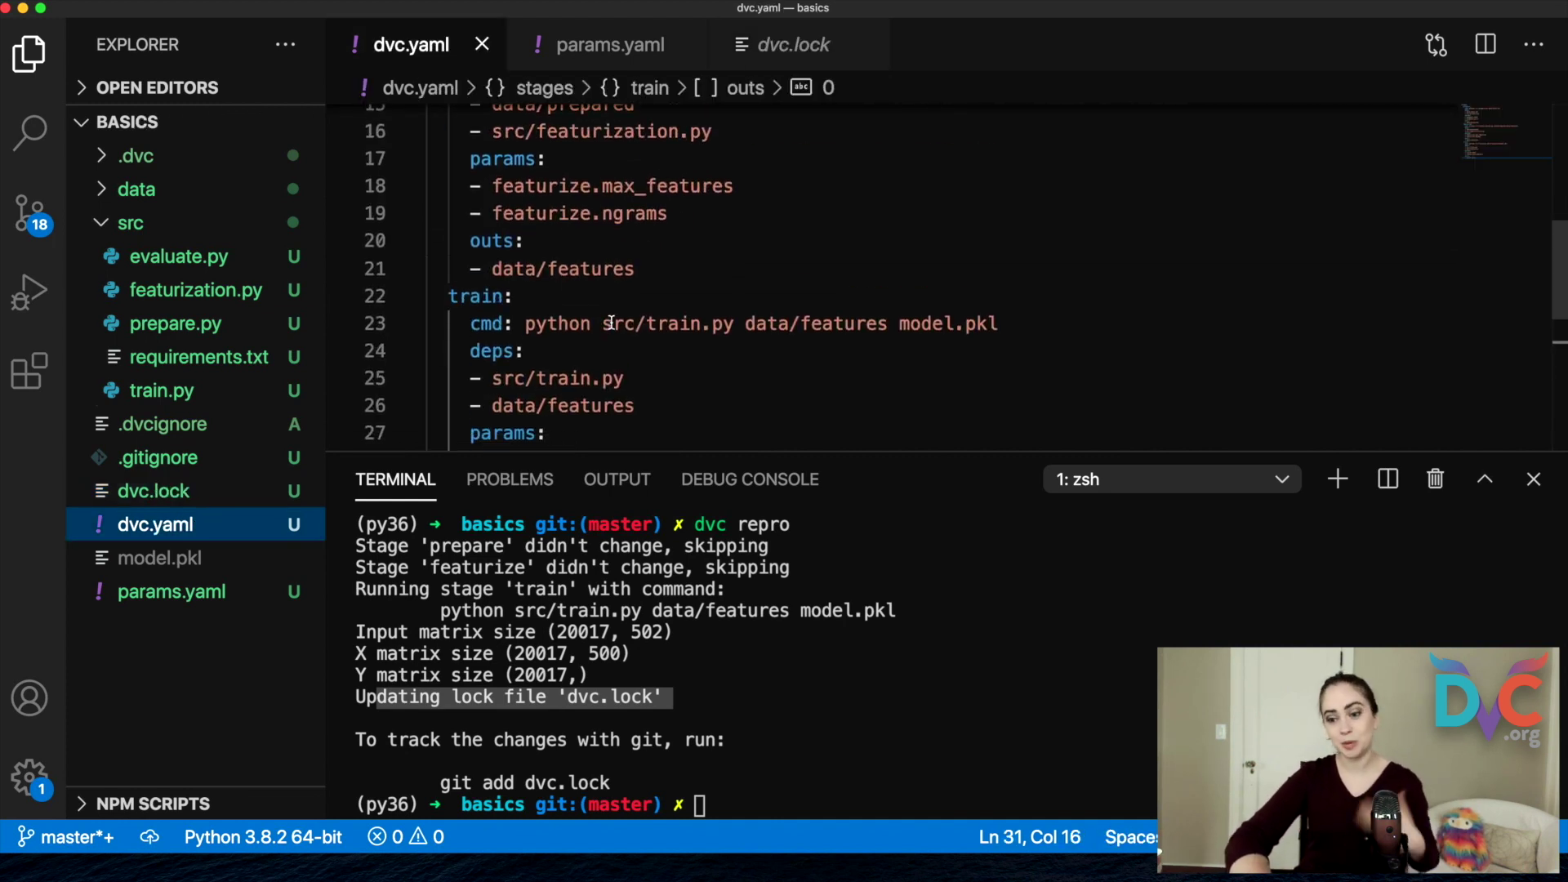
pyautogui.click(153, 490)
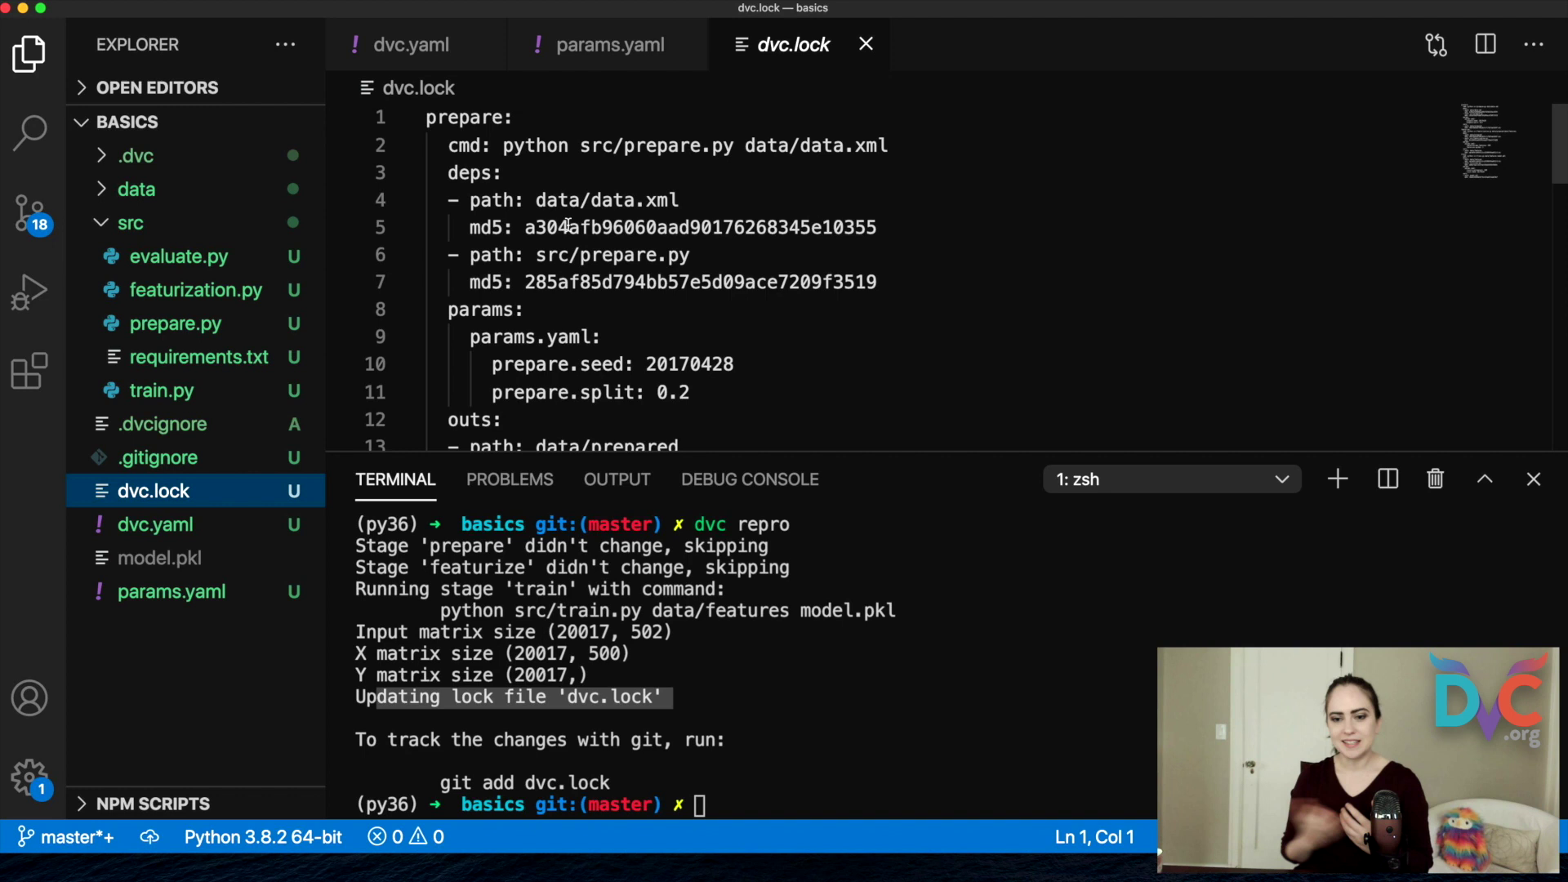
pyautogui.click(865, 44)
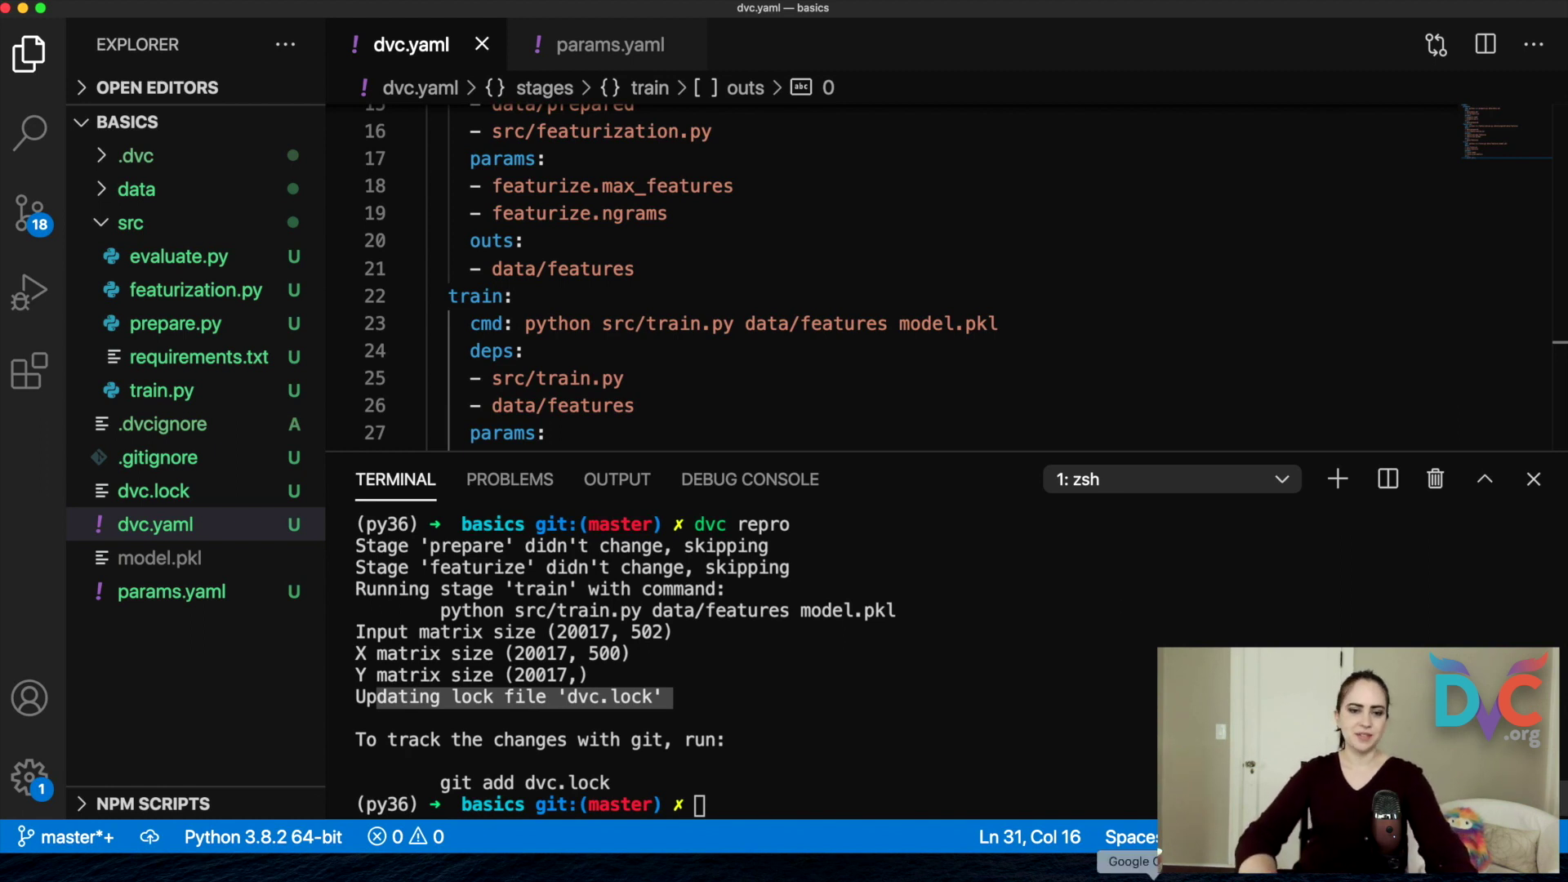
pyautogui.scroll(-5, 871, 307)
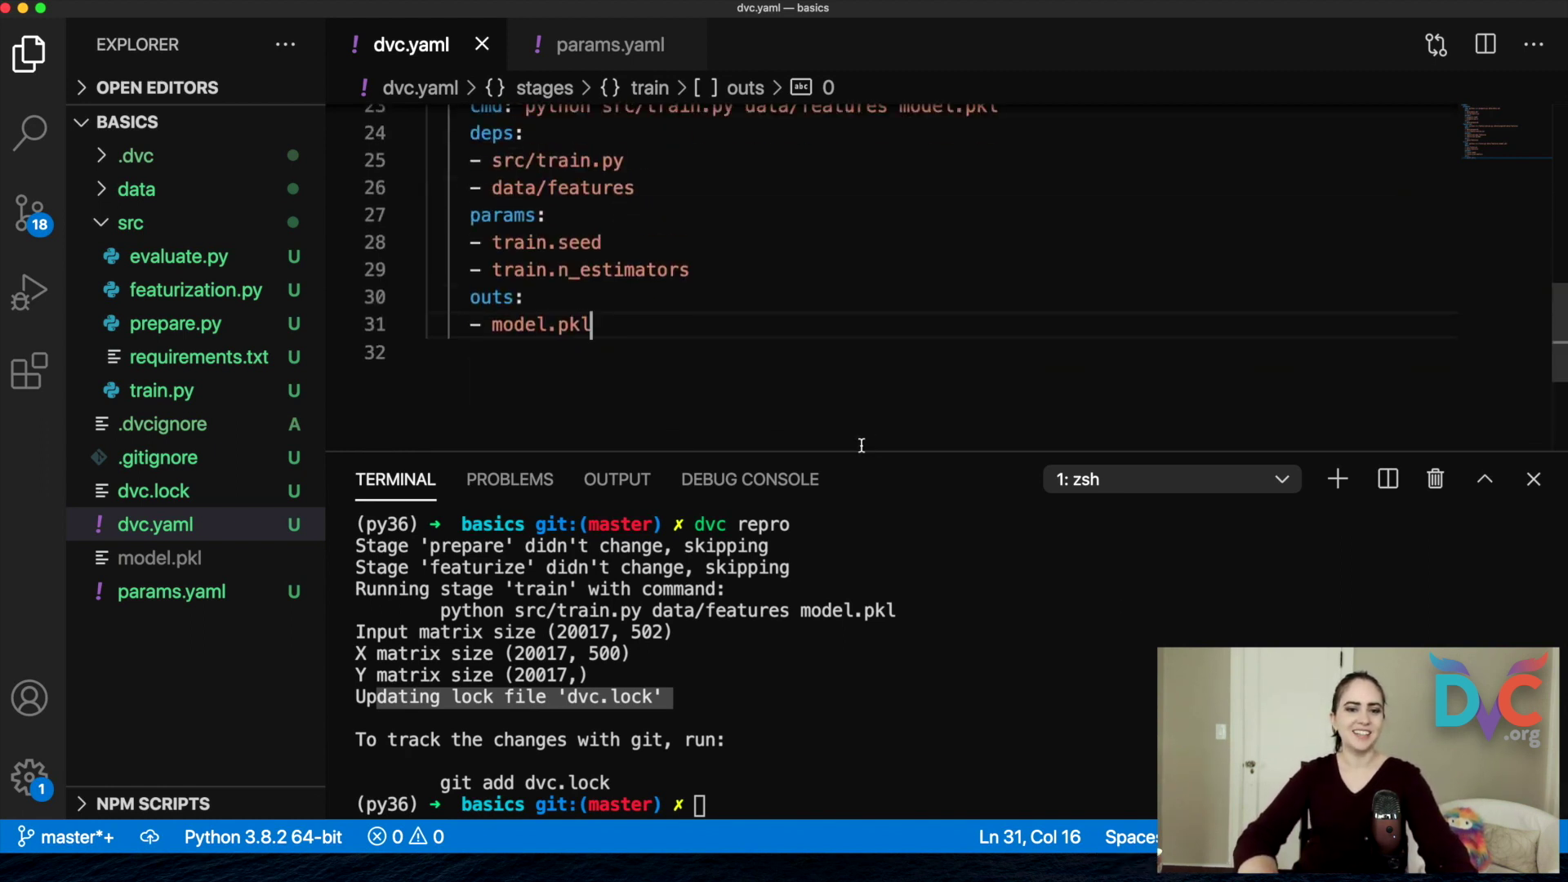
# - Change train.n_estimators from 100 to 50 in params.yaml and save it
pyautogui.click(172, 592)
pyautogui.click(657, 391)
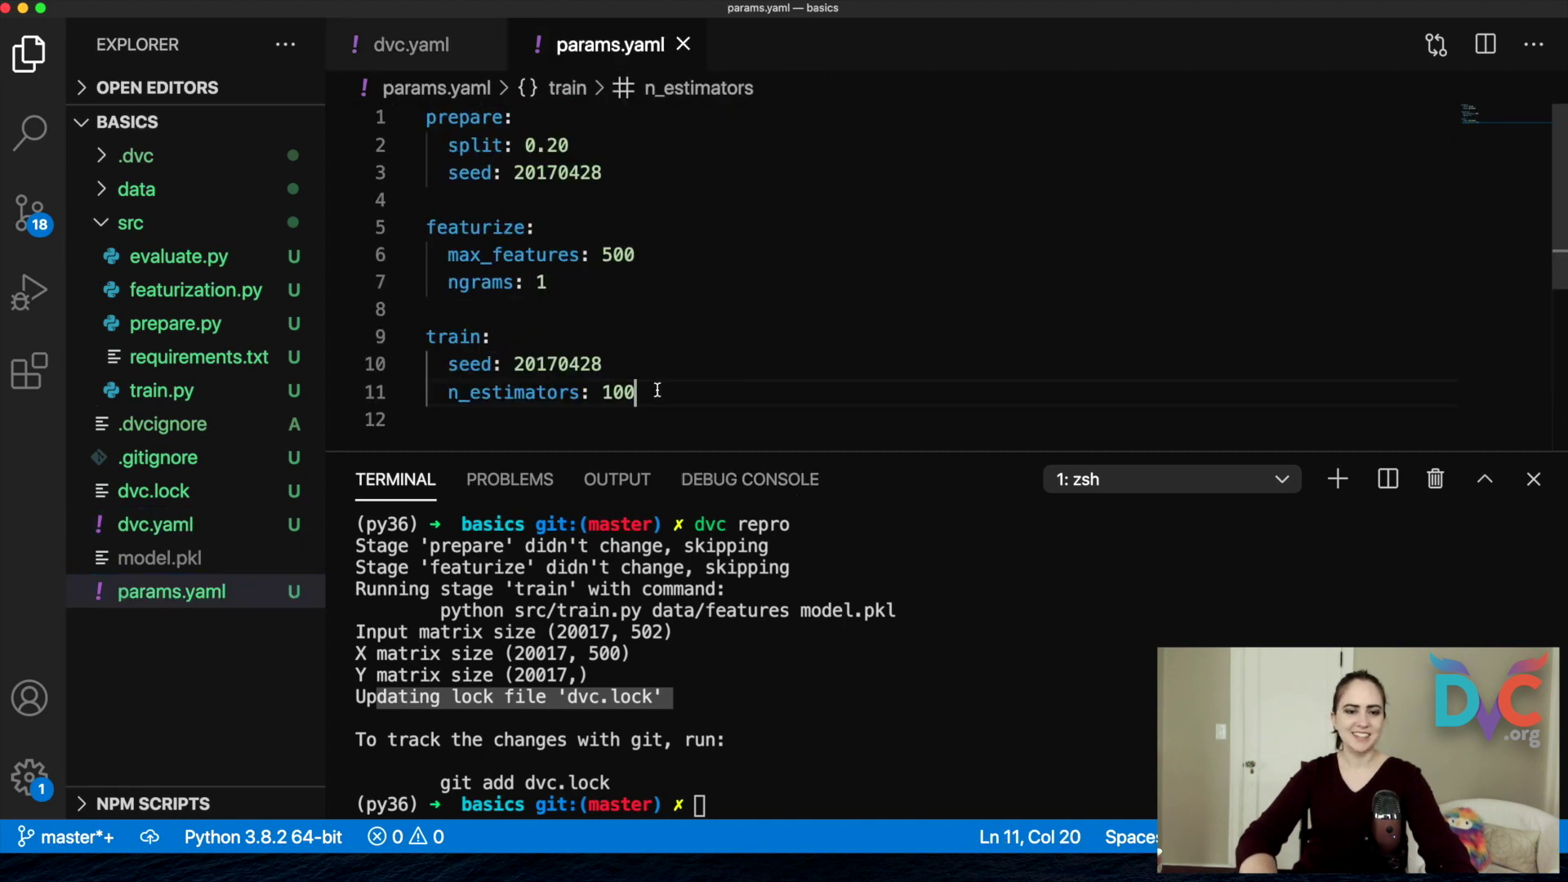
pyautogui.press('BackSpace')
pyautogui.press('BackSpace')
pyautogui.press('BackSpace')
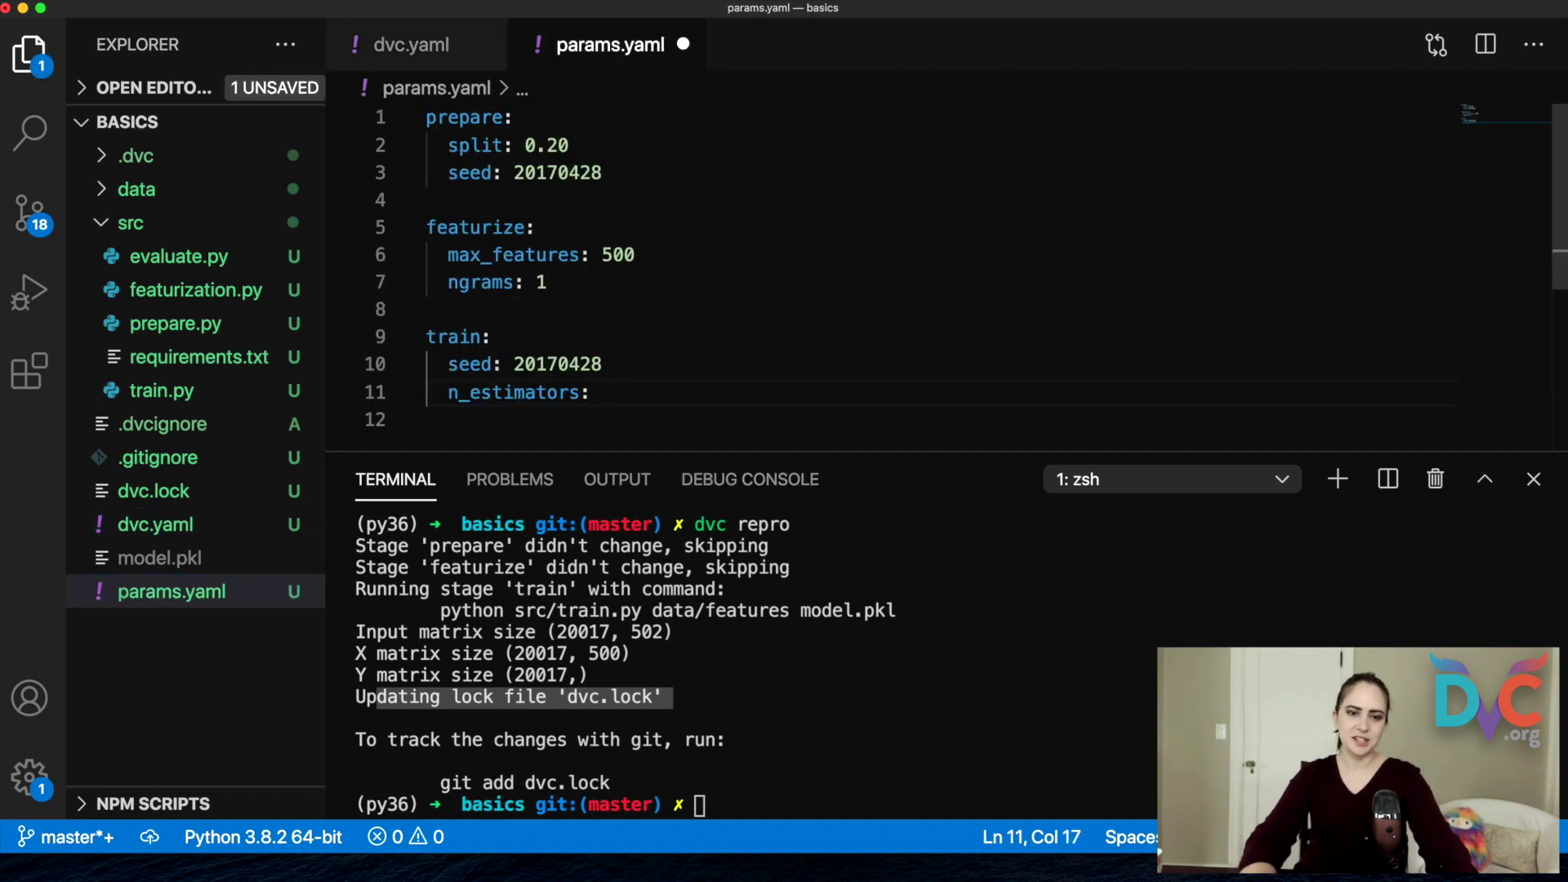
pyautogui.write('5')
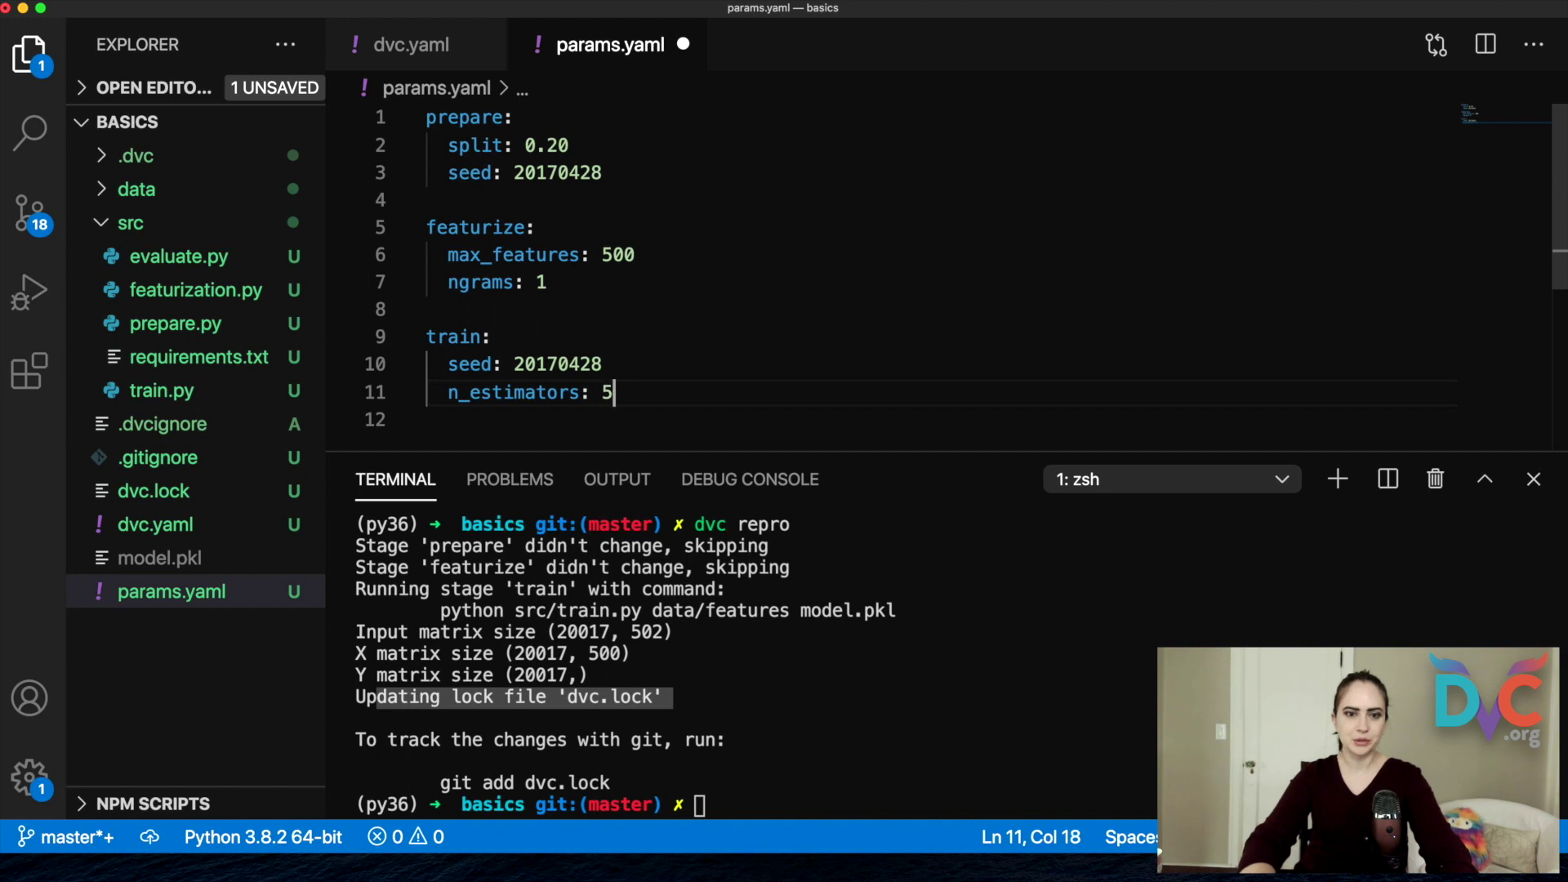
pyautogui.write('0')
pyautogui.hotkey('ctrl', 's')
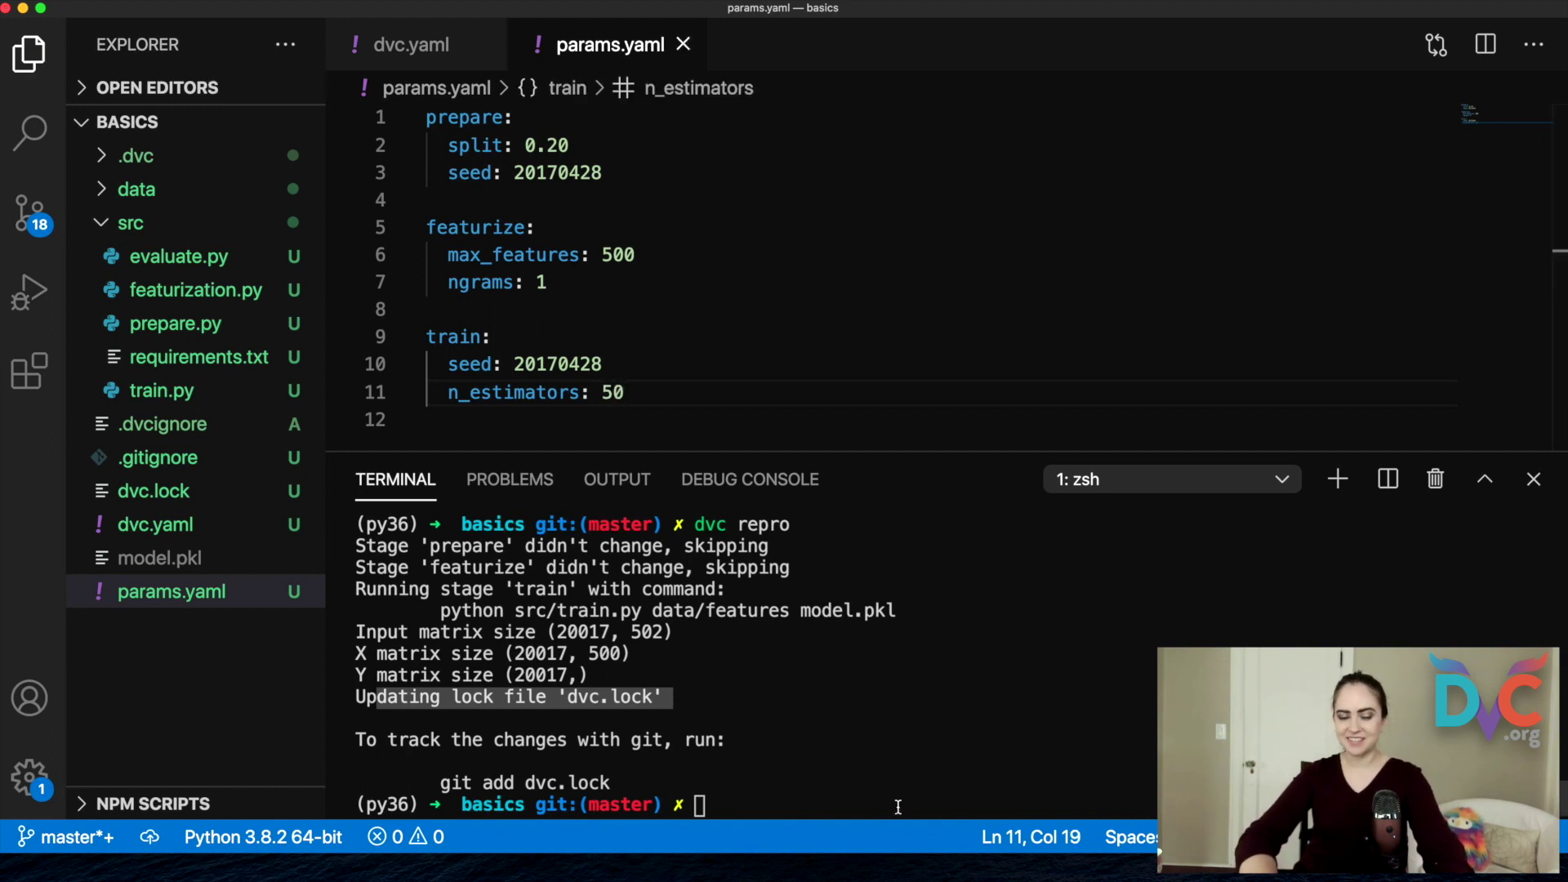
pyautogui.press('Tab')
pyautogui.write('dv')
# - Rerun dvc repro and highlight that the train stage was restored from cache
pyautogui.click(821, 723)
pyautogui.write('dvc repro')
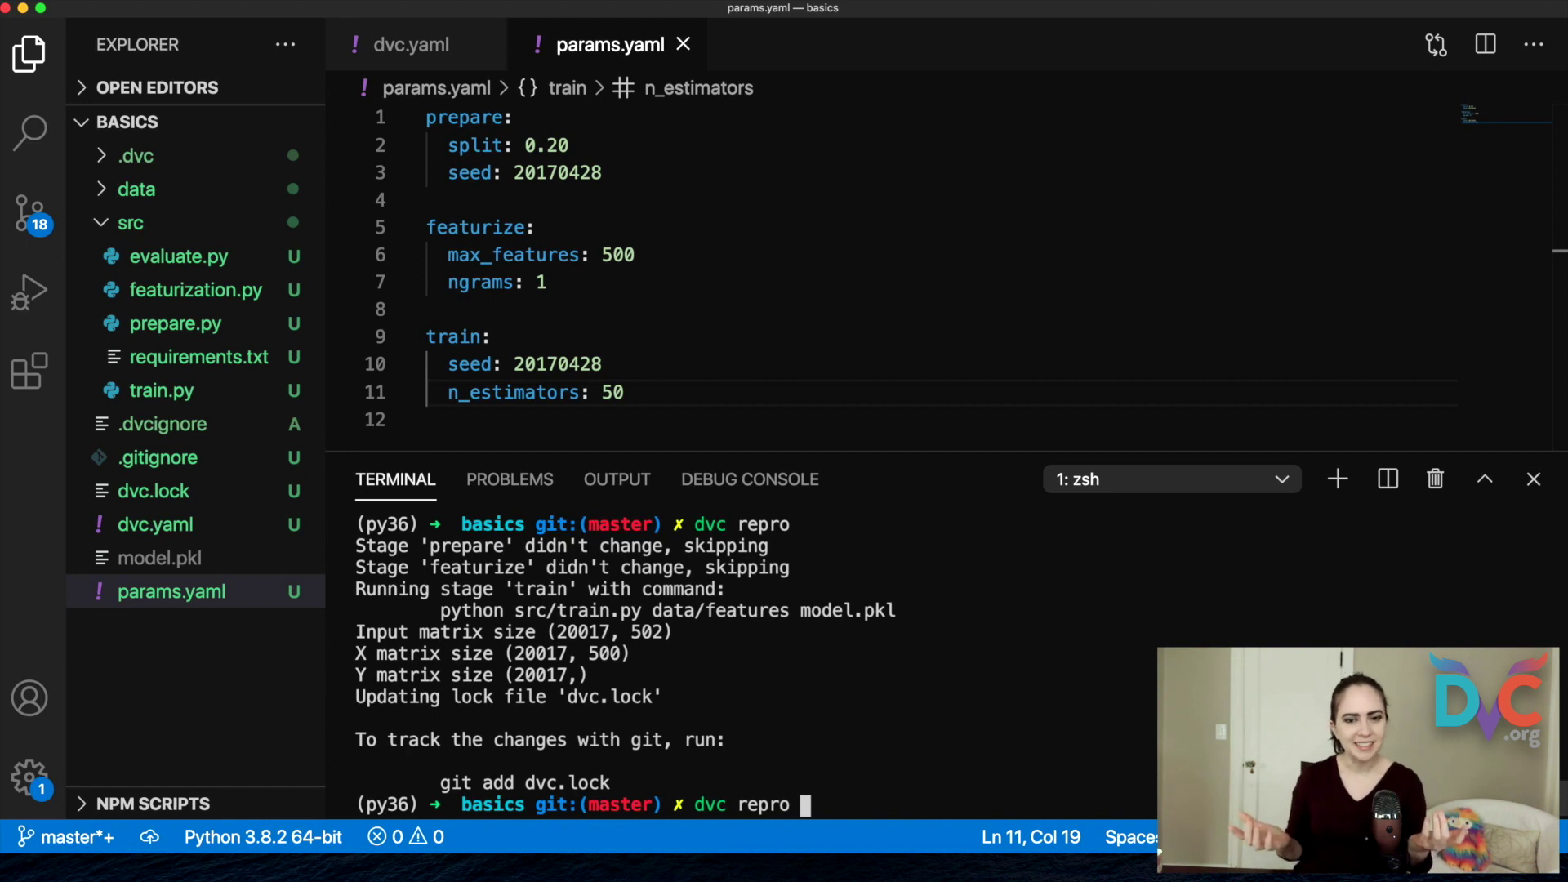
pyautogui.press('Return')
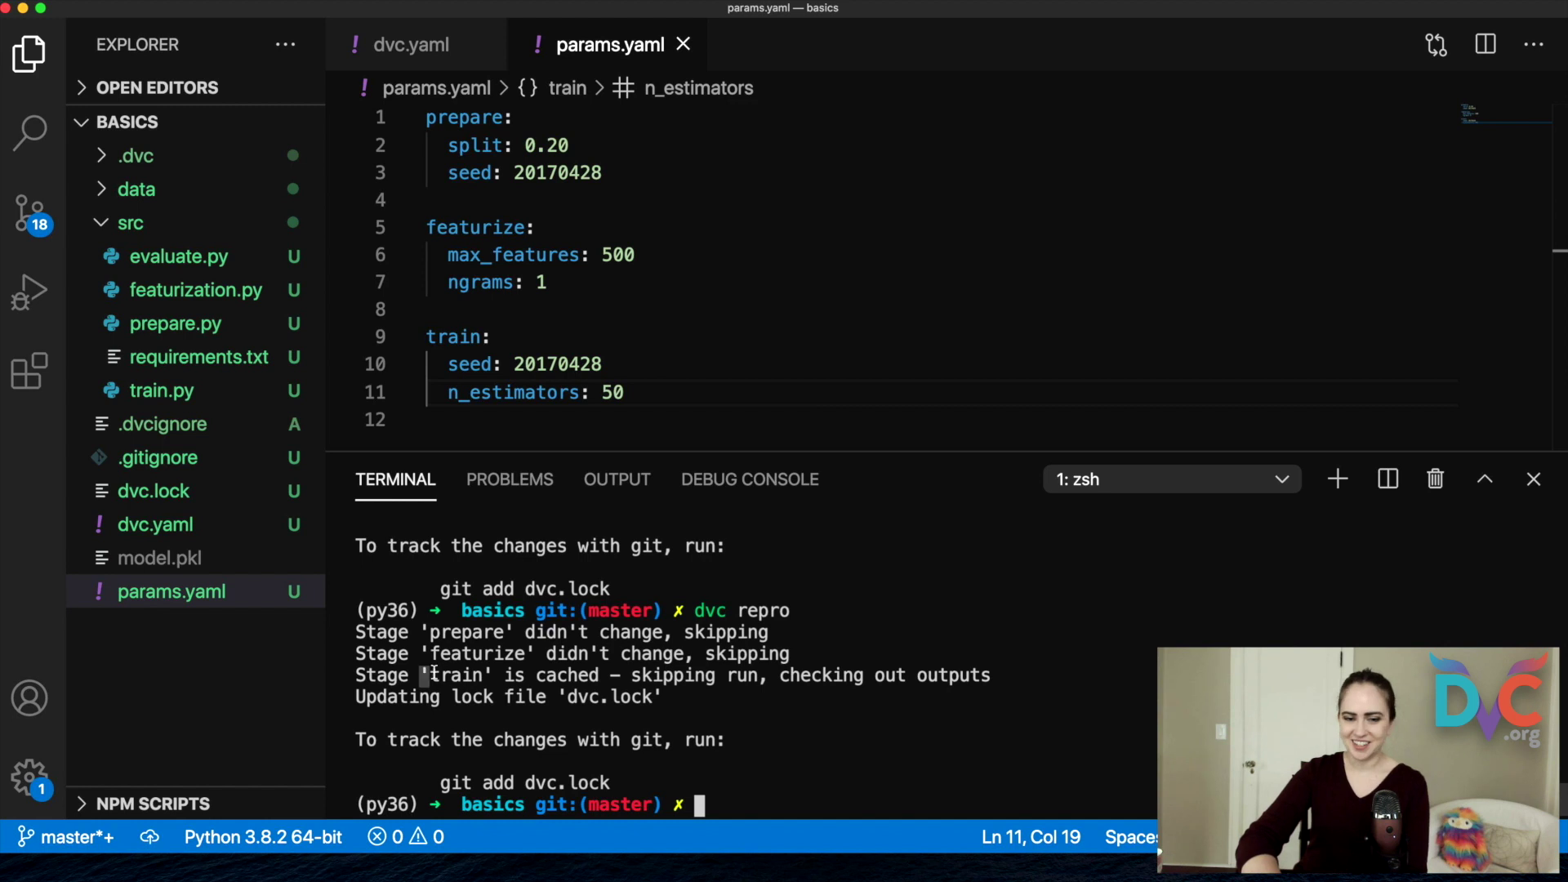
pyautogui.moveTo(423, 676); pyautogui.dragTo(502, 677)
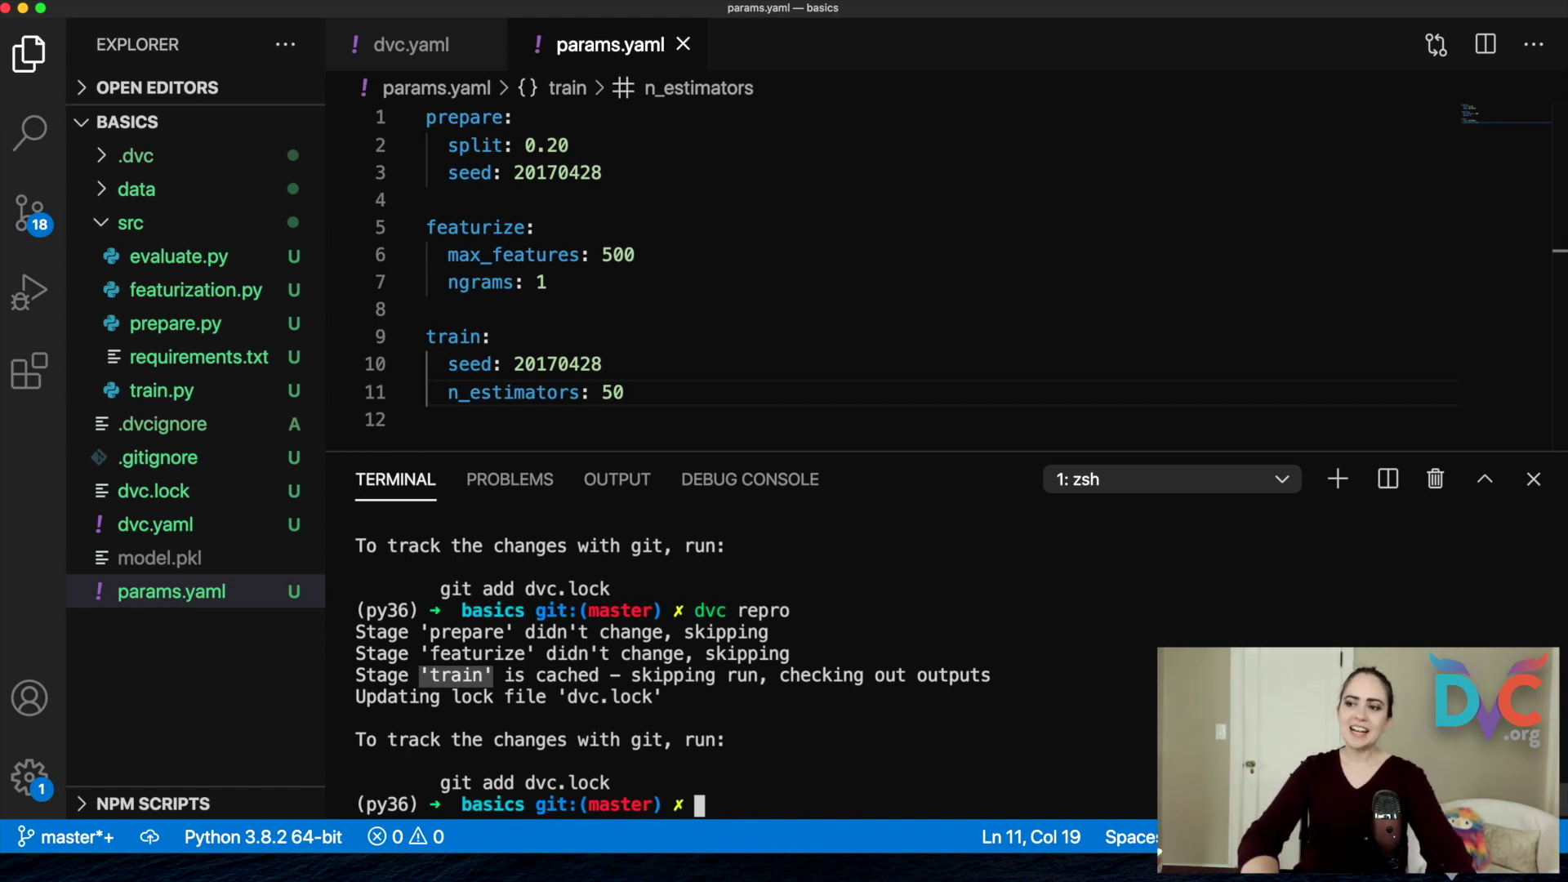
pyautogui.click(987, 775)
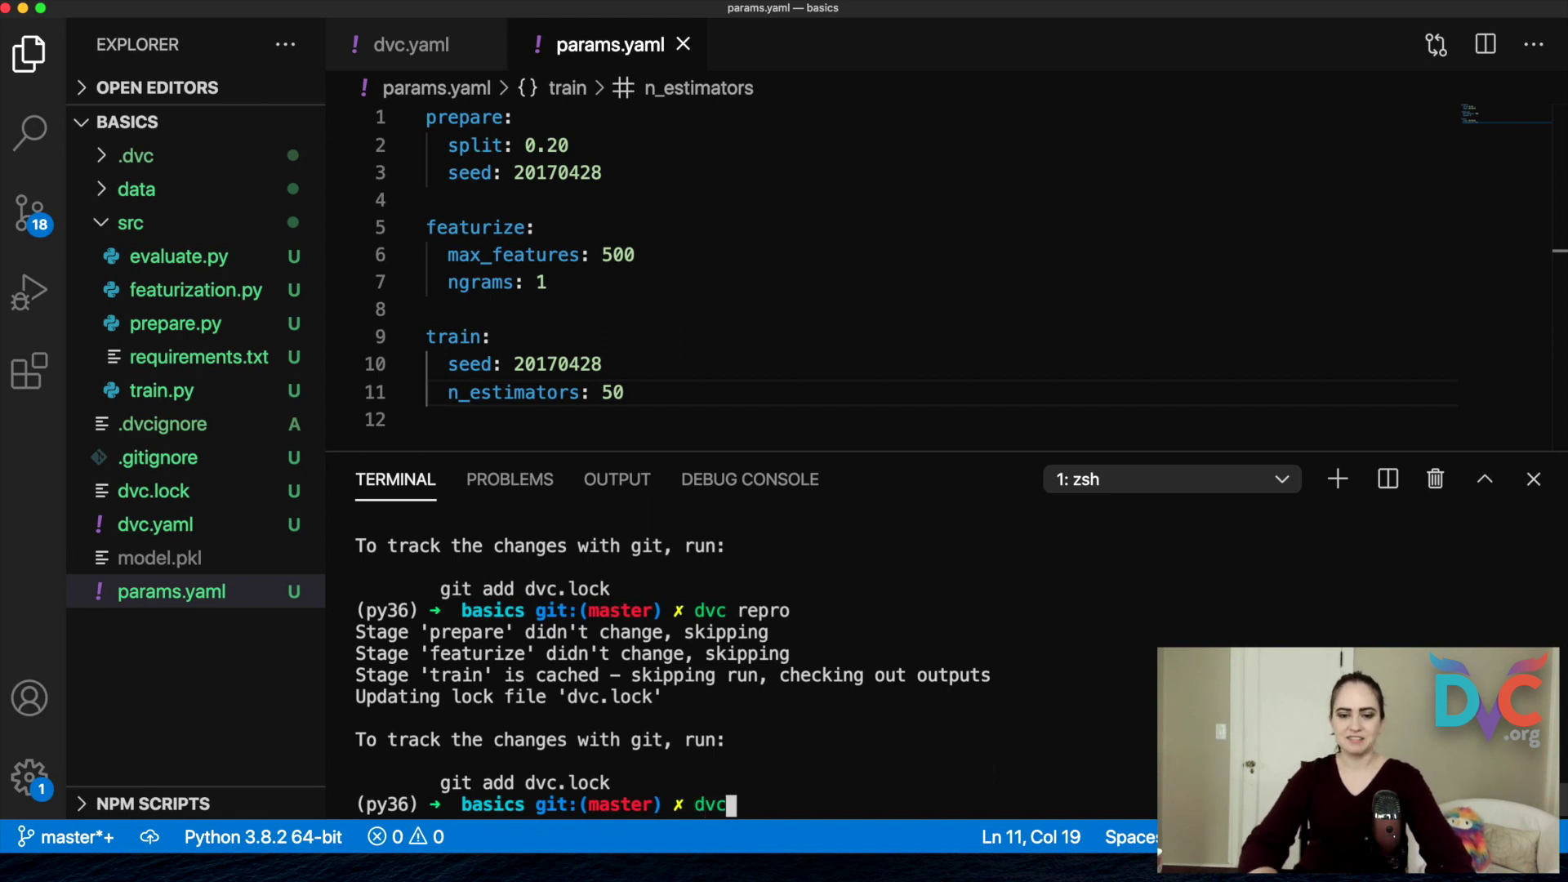
pyautogui.write('clear')
# - Clear and enlarge the terminal, then run dvc dag to show prepare → featurize → train
pyautogui.press('Return')
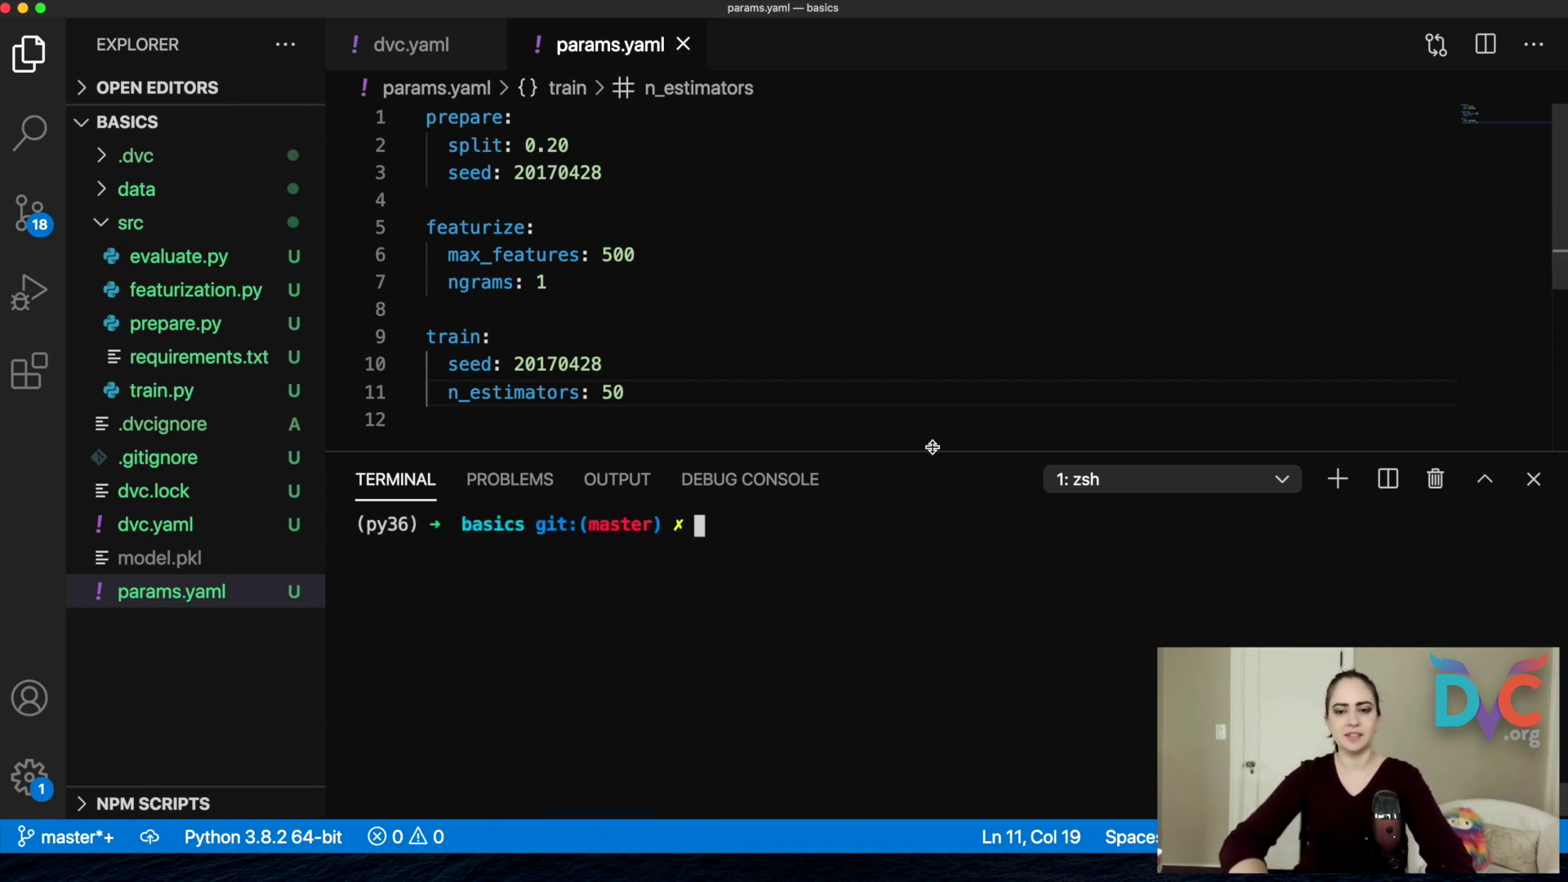
pyautogui.moveTo(924, 407); pyautogui.dragTo(907, 226)
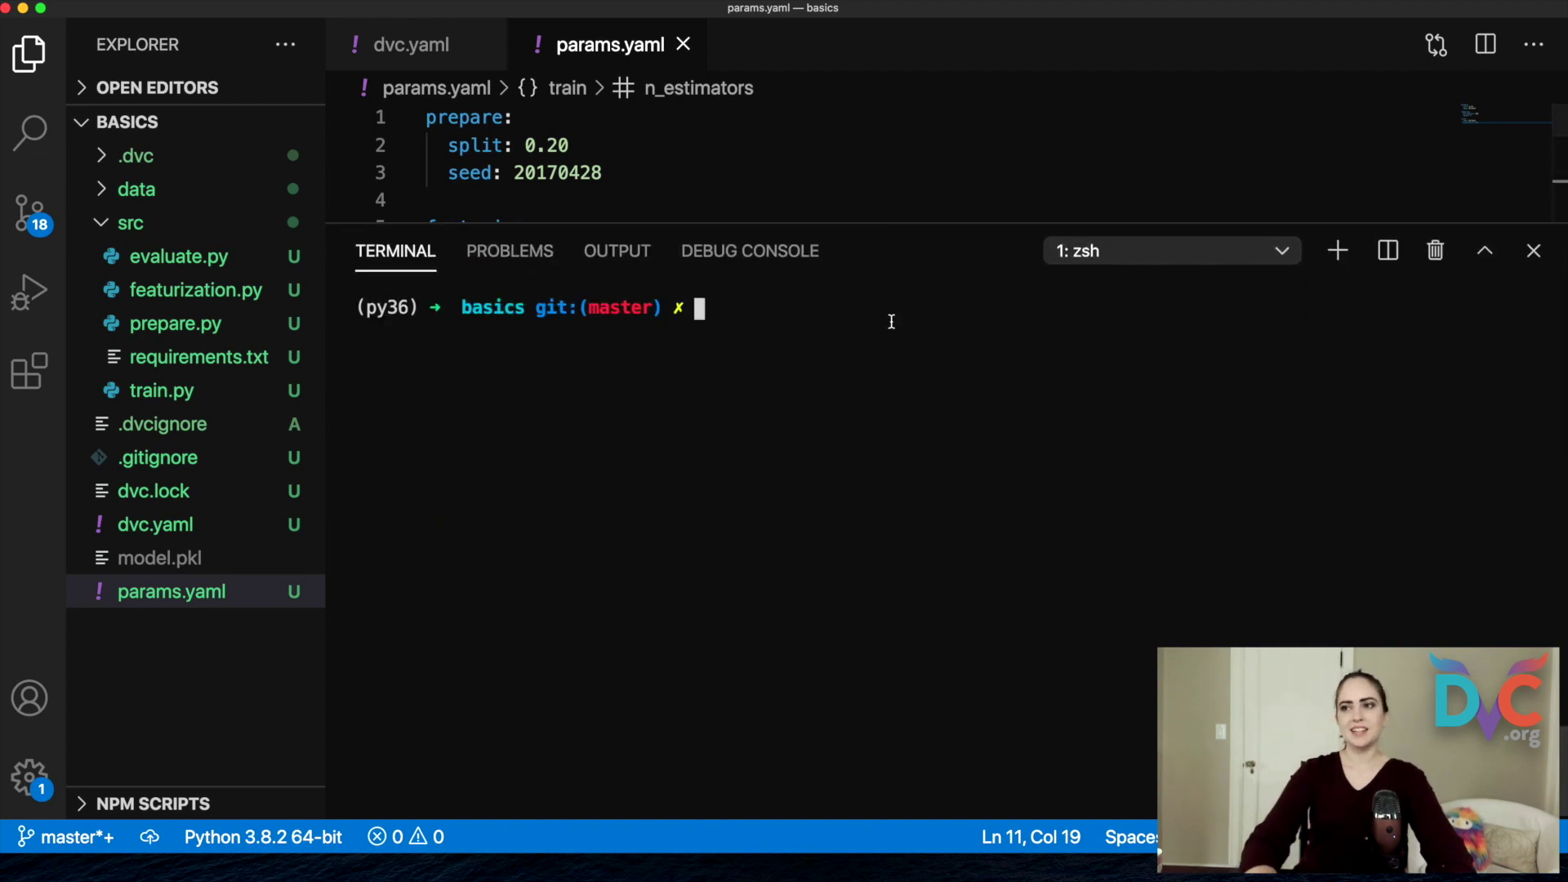
pyautogui.write('dvcdag')
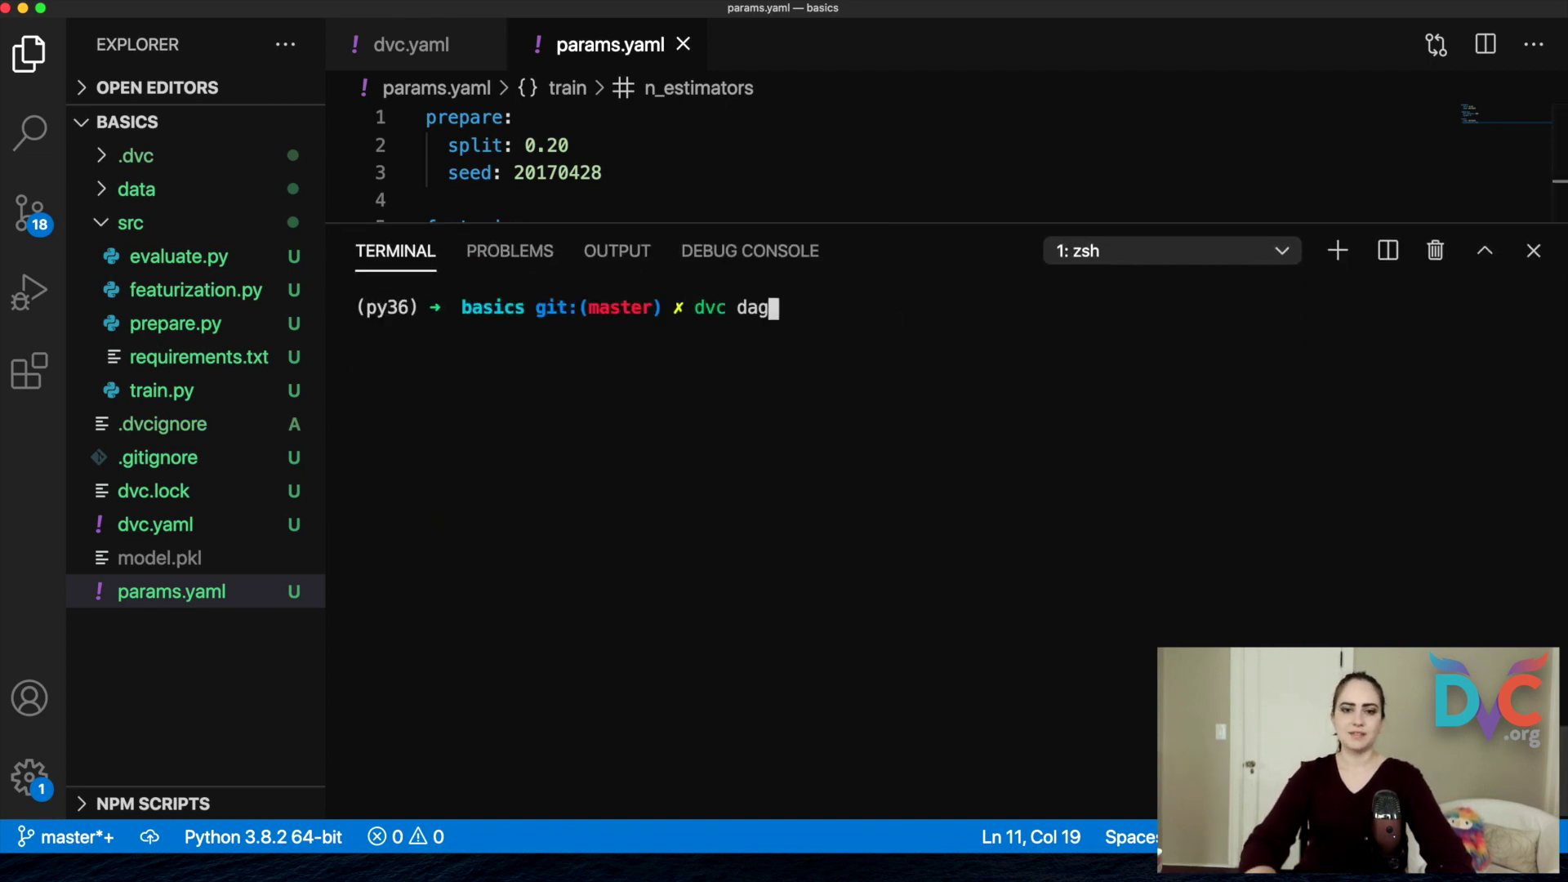
pyautogui.press('Return')
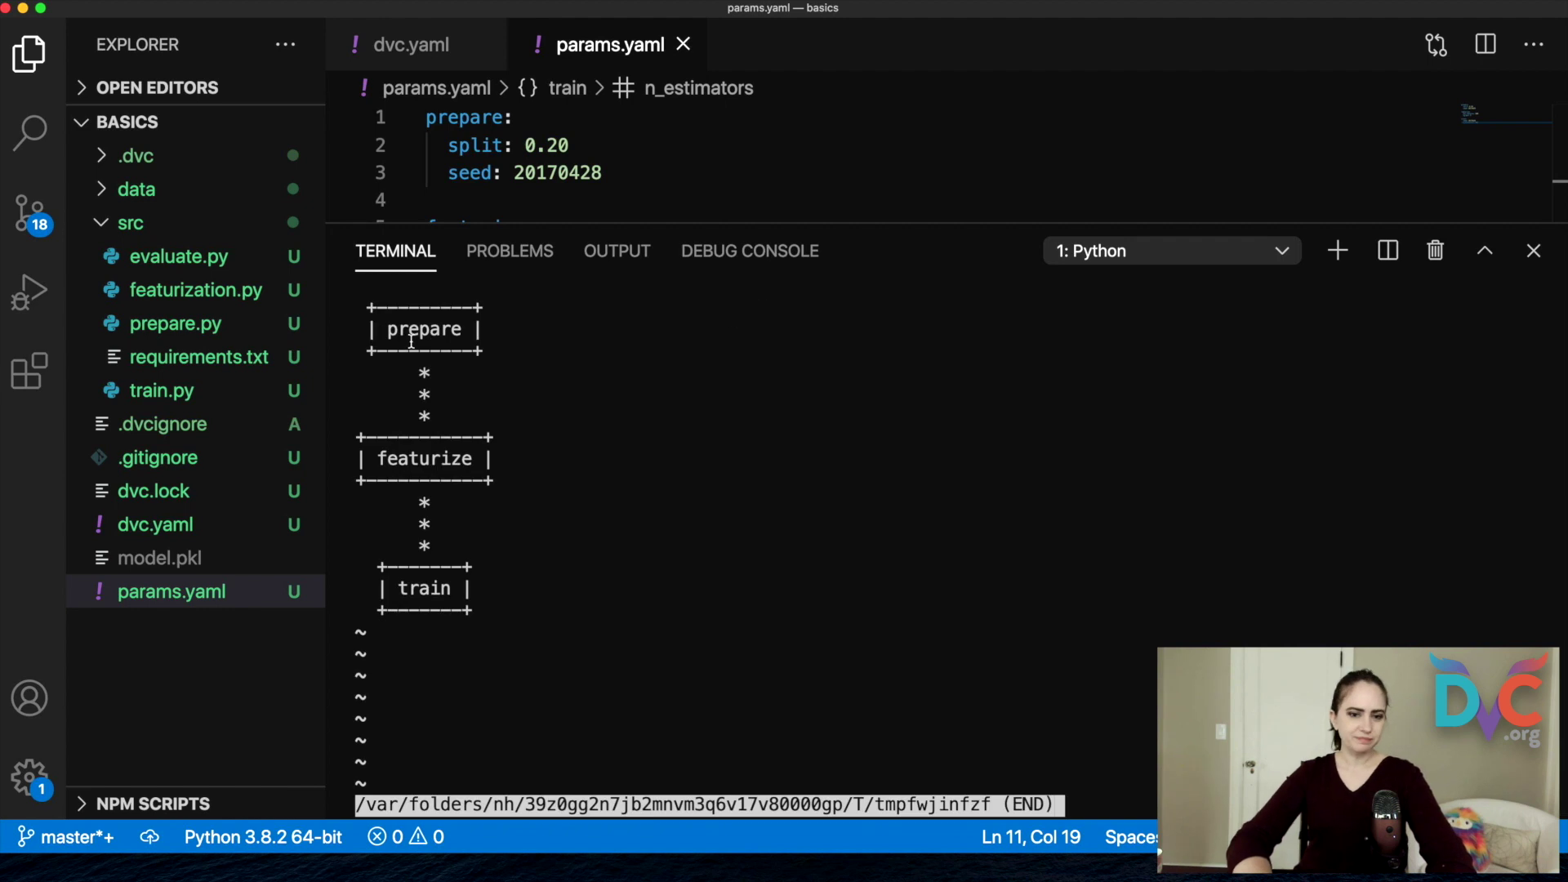
pyautogui.press('Down')
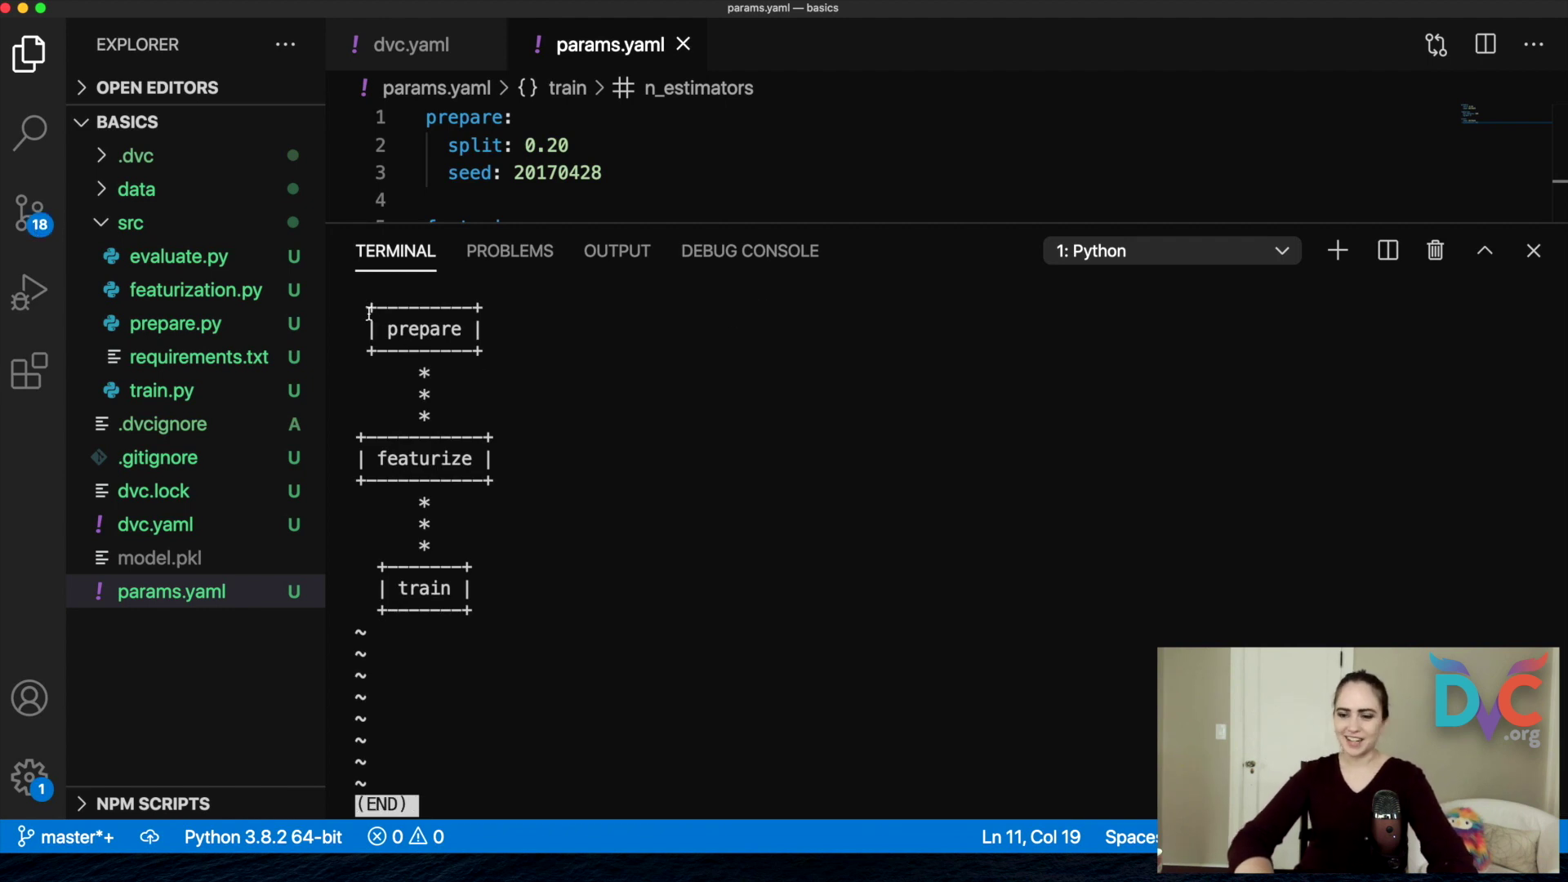